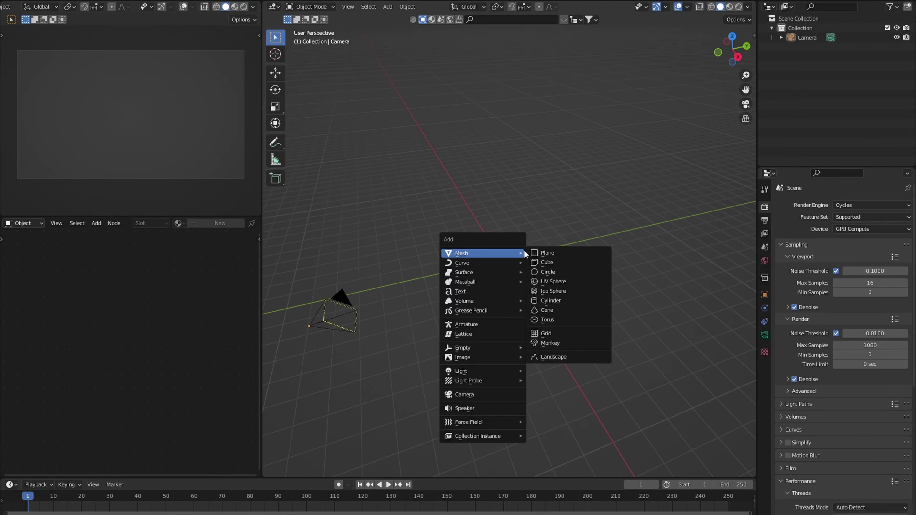
- Add a cube to the empty scene and scale it up
{"action": "left_click", "coordinate": [545, 267]}
{"action": "key", "text": "s"}
{"action": "middle_click_drag", "start_coordinate": [542, 262], "coordinate": [512, 325]}
{"action": "key", "text": "n"}
{"action": "key", "text": "n"}
- Set the output render resolution to a portrait 1216 × 1651 px frame
{"action": "left_click", "coordinate": [765, 220]}
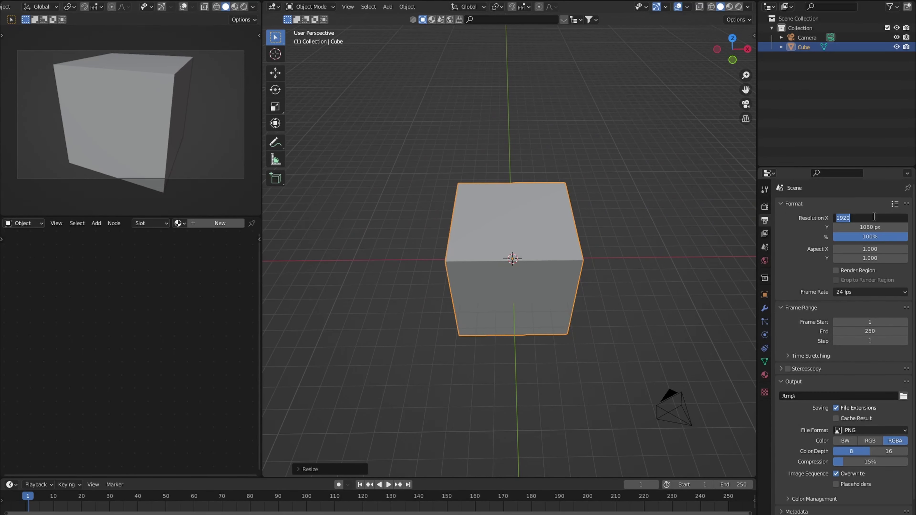
{"action": "left_click", "coordinate": [869, 219]}
{"action": "type", "text": "1080"}
{"action": "left_click", "coordinate": [870, 227]}
{"action": "type", "text": "1920"}
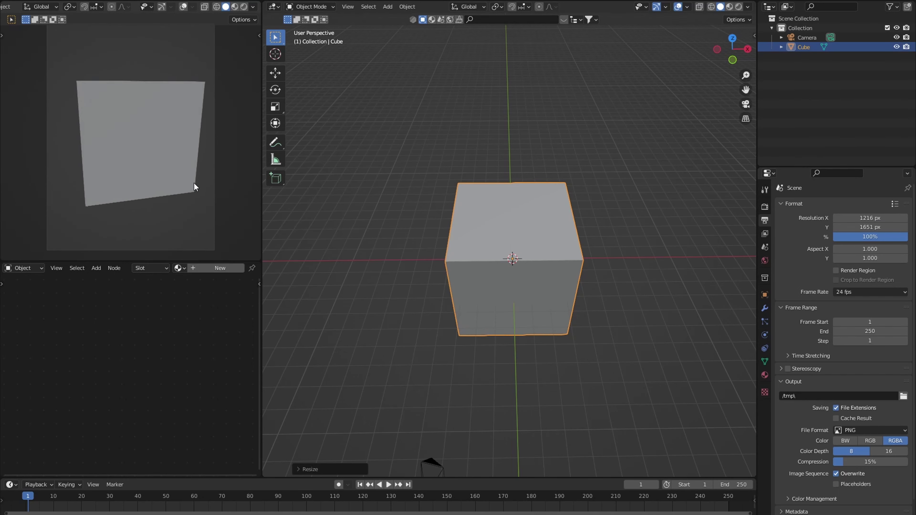
- Add a cylinder at the 3D cursor to the right of the cube wall
{"action": "scroll", "coordinate": [200, 149], "scroll_direction": "down", "scroll_amount": 2}
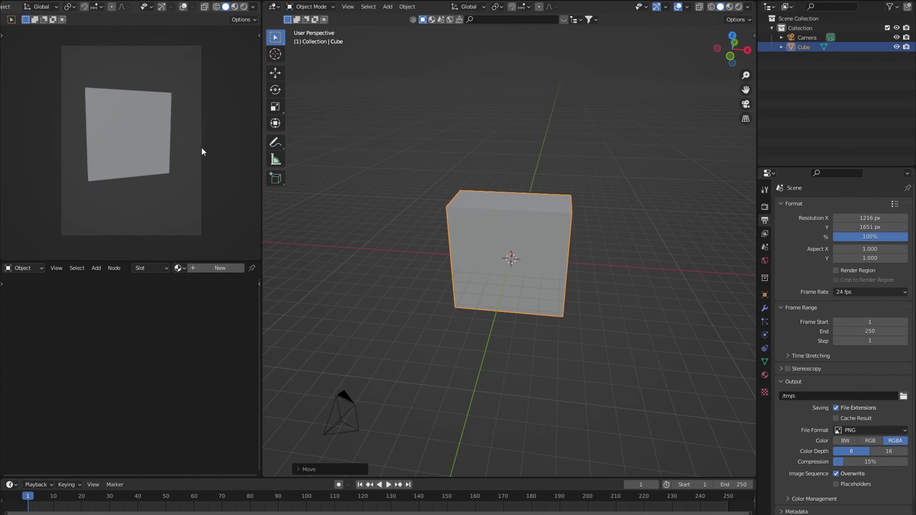
{"action": "middle_click_drag", "start_coordinate": [505, 253], "coordinate": [560, 277]}
{"action": "right_click", "coordinate": [560, 277], "text": "shift"}
{"action": "key", "text": "shift+a"}
{"action": "left_click", "coordinate": [621, 318]}
{"action": "key", "text": "KP_7"}
{"action": "middle_click_drag", "start_coordinate": [701, 310], "coordinate": [728, 243]}
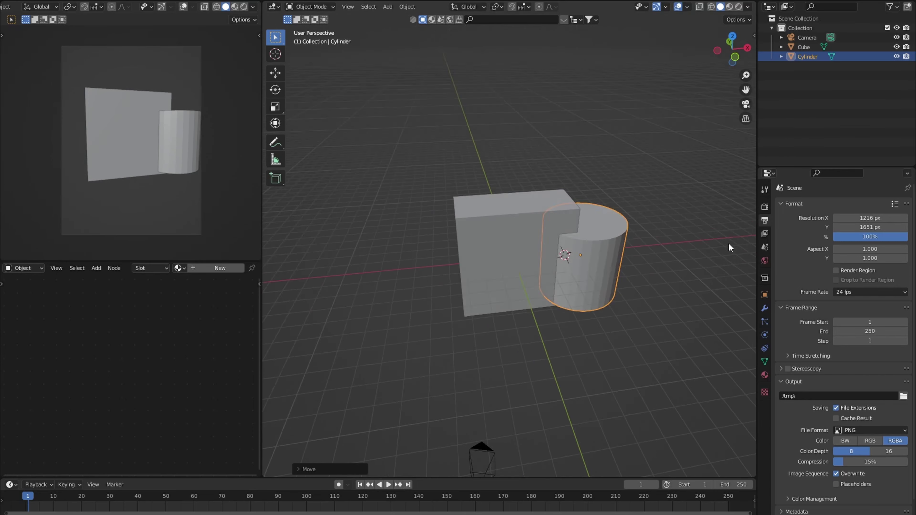
- Extrude the cylinder's top face into a scaled ring ledge and a tall tower
{"action": "key", "text": "Tab"}
{"action": "key", "text": "3"}
{"action": "left_click", "coordinate": [607, 272]}
{"action": "key", "text": "e"}
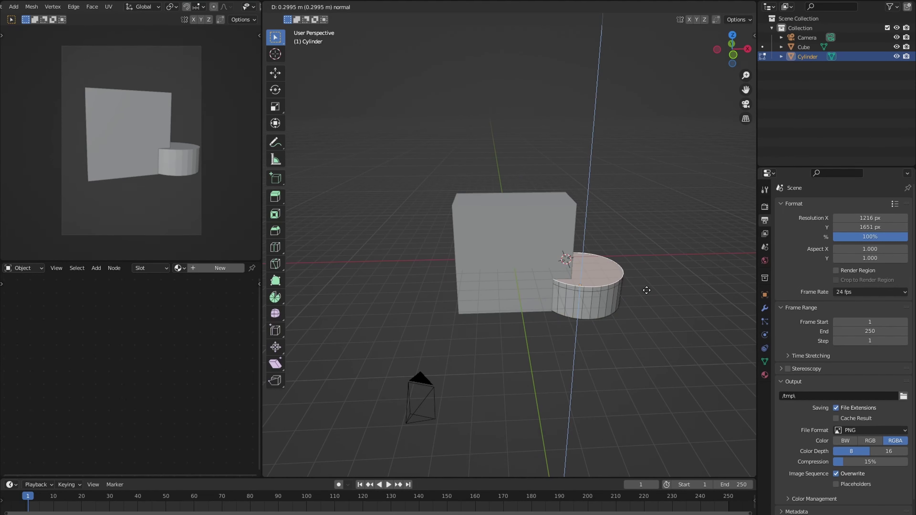
{"action": "left_click", "coordinate": [637, 269]}
{"action": "middle_click_drag", "start_coordinate": [637, 269], "coordinate": [606, 220]}
{"action": "key", "text": "e"}
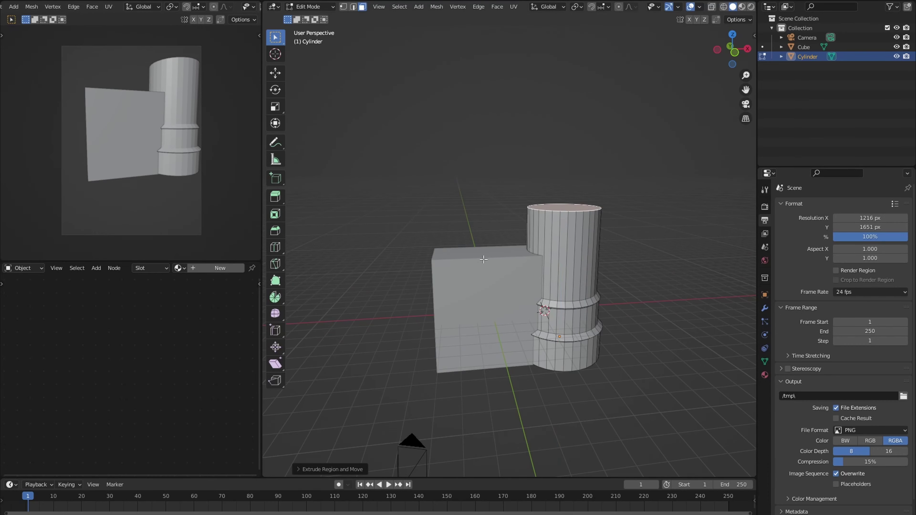
{"action": "key", "text": "Tab"}
- Add a second, upscaled cylinder at the wall's left end and stretch its height
{"action": "middle_click_drag", "start_coordinate": [505, 307], "coordinate": [473, 318]}
{"action": "key", "text": "shift+a"}
{"action": "left_click", "coordinate": [503, 347]}
{"action": "key", "text": "s"}
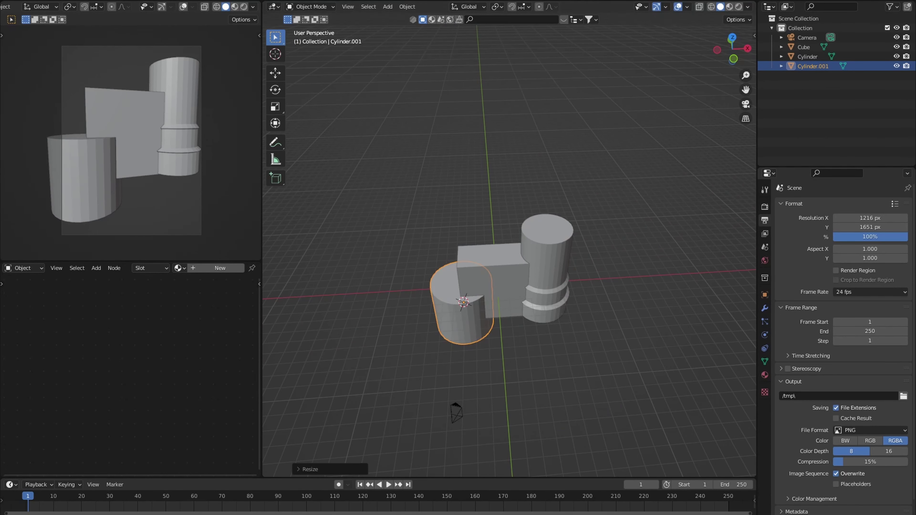
{"action": "key", "text": "KP_7"}
{"action": "key", "text": "g"}
{"action": "key", "text": "Return"}
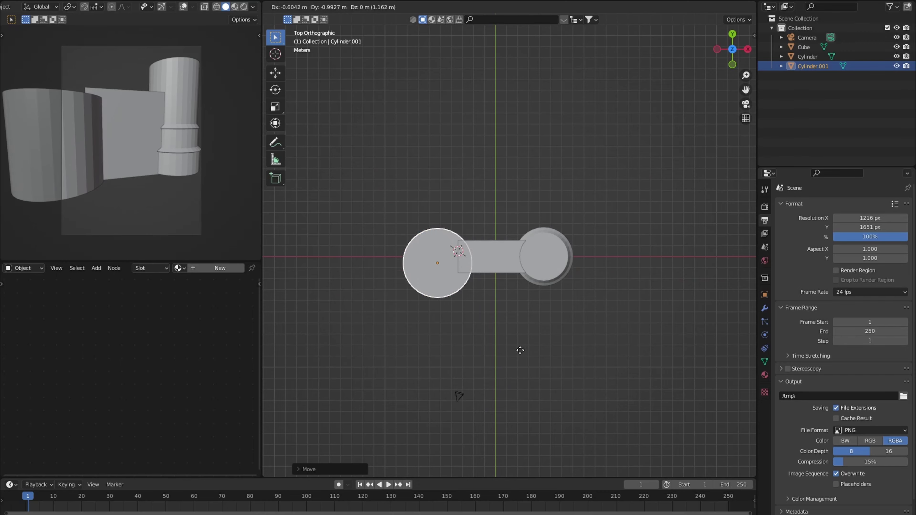
{"action": "key", "text": "s"}
{"action": "key", "text": "z"}
{"action": "right_click", "coordinate": [491, 197]}
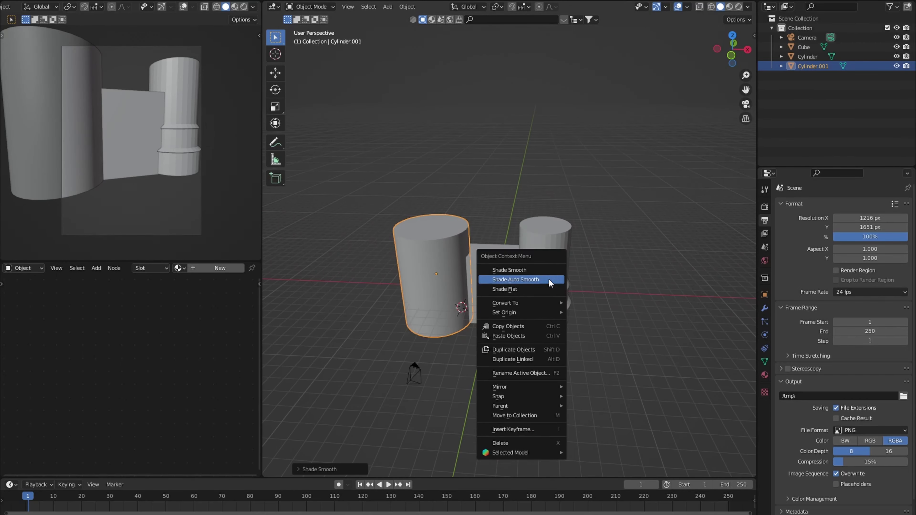
{"action": "middle_click_drag", "start_coordinate": [490, 197], "coordinate": [541, 217]}
- Extrude the cube wall's top face into a ledge
{"action": "left_click", "coordinate": [541, 156]}
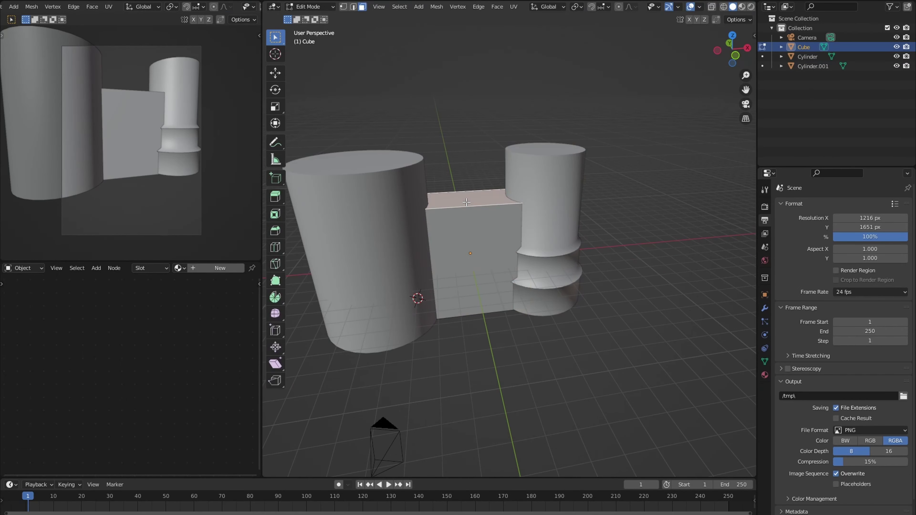
{"action": "mouse_move", "coordinate": [460, 206]}
{"action": "middle_mouse_down"}
{"action": "mouse_move", "coordinate": [455, 253]}
{"action": "mouse_move", "coordinate": [497, 256]}
{"action": "middle_mouse_up"}
{"action": "scroll", "coordinate": [498, 255], "scroll_direction": "up", "scroll_amount": 5}
{"action": "key", "text": "e"}
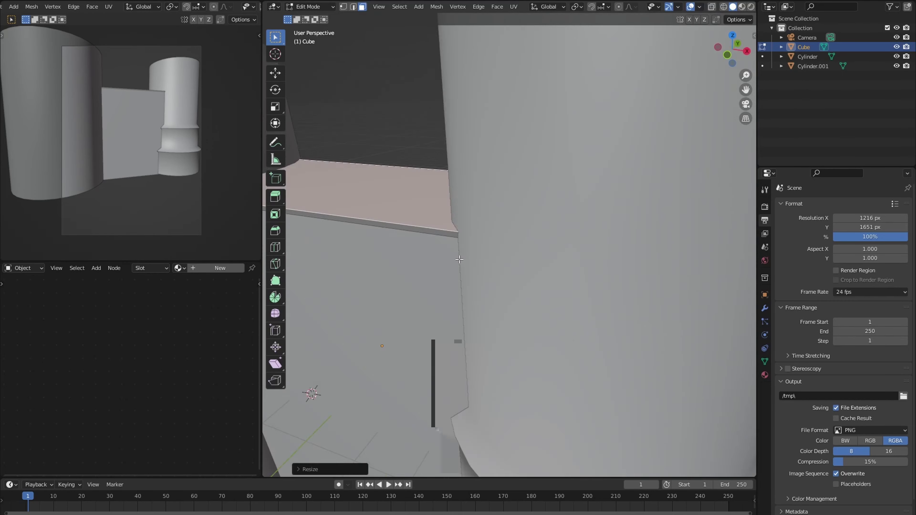
{"action": "left_click", "coordinate": [405, 236]}
{"action": "scroll", "coordinate": [406, 236], "scroll_direction": "down", "scroll_amount": 5}
{"action": "middle_click_drag", "start_coordinate": [451, 253], "coordinate": [505, 289]}
- Add a plane beneath the towers and select its large ground face
{"action": "scroll", "coordinate": [505, 289], "scroll_direction": "down", "scroll_amount": 4}
{"action": "key", "text": "s"}
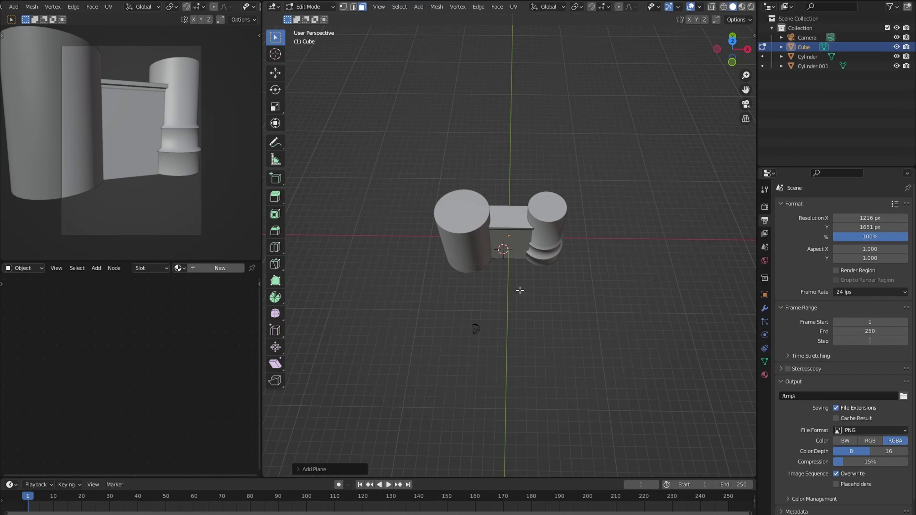
{"action": "left_click", "coordinate": [537, 304]}
{"action": "left_click", "coordinate": [509, 249]}
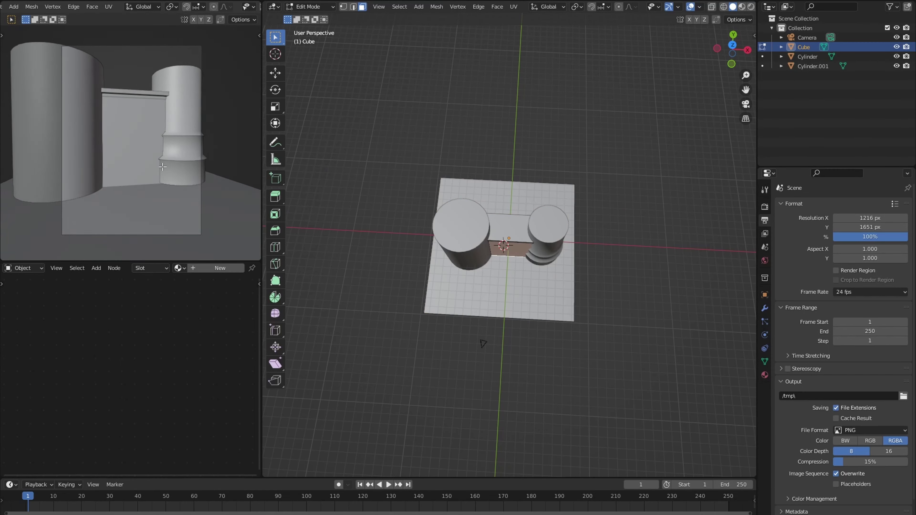
{"action": "middle_click_drag", "start_coordinate": [409, 317], "coordinate": [469, 310]}
{"action": "left_click", "coordinate": [592, 321]}
{"action": "middle_click_drag", "start_coordinate": [591, 321], "coordinate": [551, 281]}
{"action": "scroll", "coordinate": [550, 265], "scroll_direction": "up", "scroll_amount": 4}
{"action": "scroll", "coordinate": [551, 281], "scroll_direction": "up", "scroll_amount": 2}
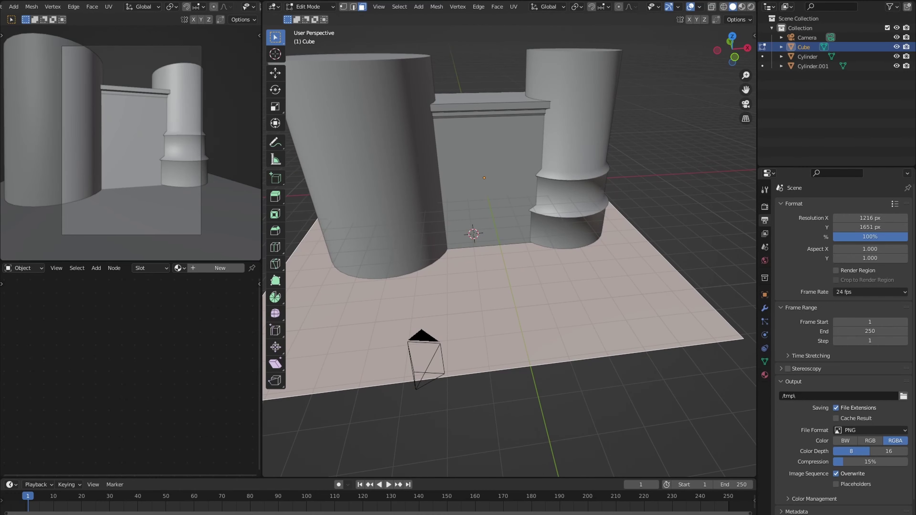
{"action": "scroll", "coordinate": [440, 266], "scroll_direction": "down", "scroll_amount": 2}
{"action": "middle_click_drag", "start_coordinate": [439, 266], "coordinate": [433, 317]}
- Separate the ground into its own object and stretch it along Y toward the camera
{"action": "key", "text": "Tab"}
{"action": "key", "text": "s"}
{"action": "key", "text": "y"}
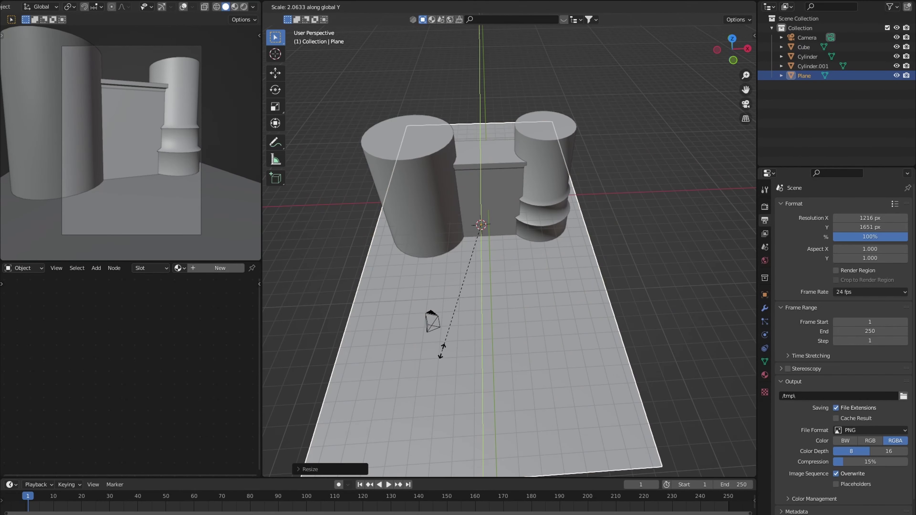
{"action": "middle_click_drag", "start_coordinate": [483, 338], "coordinate": [566, 151]}
{"action": "scroll", "coordinate": [508, 273], "scroll_direction": "up", "scroll_amount": 3}
- In Front view, add a doorway plane rotated 90° on X to stand upright
{"action": "left_click", "coordinate": [477, 228]}
{"action": "key", "text": "KP_1"}
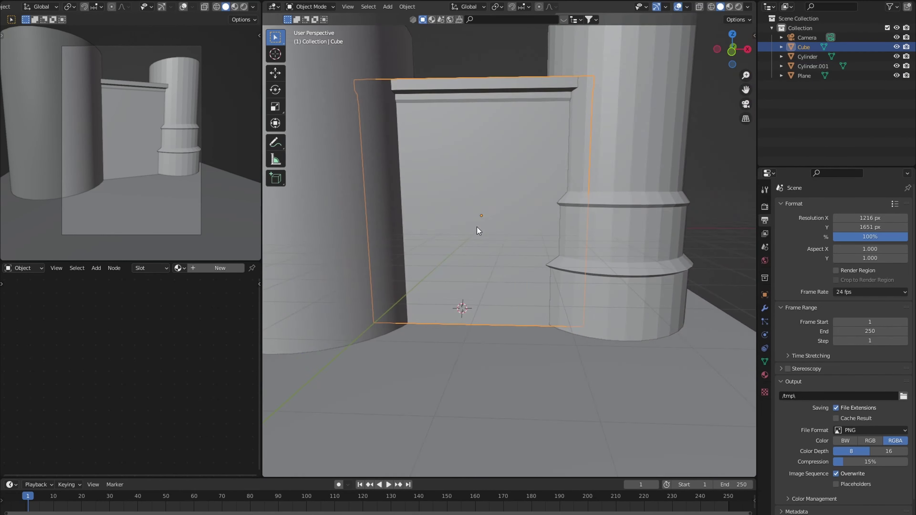
{"action": "key", "text": "r"}
{"action": "key", "text": "x"}
{"action": "key", "text": "9"}
{"action": "key", "text": "0"}
{"action": "key", "text": "Return"}
{"action": "key", "text": "Tab"}
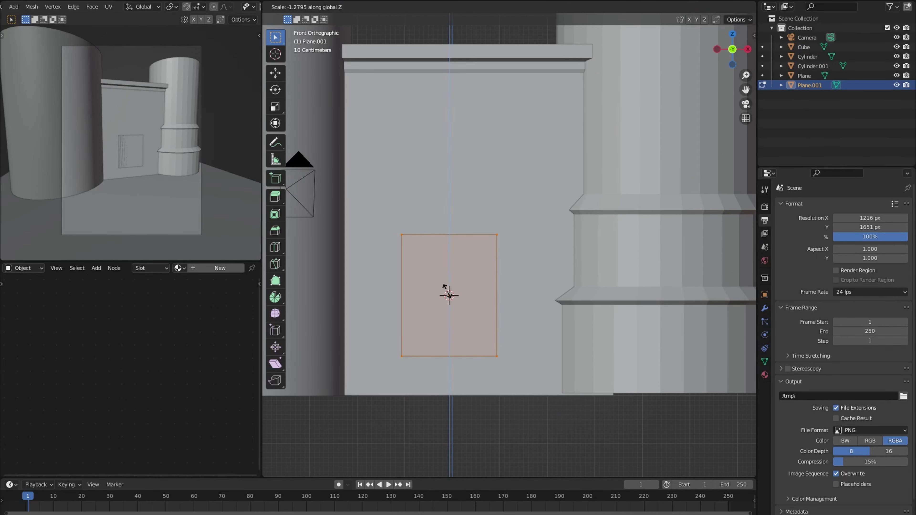
{"action": "left_click", "coordinate": [444, 286]}
- Lower the plane to the wall base and raise its top edge to heighten the door
{"action": "key", "text": "g"}
{"action": "key", "text": "z"}
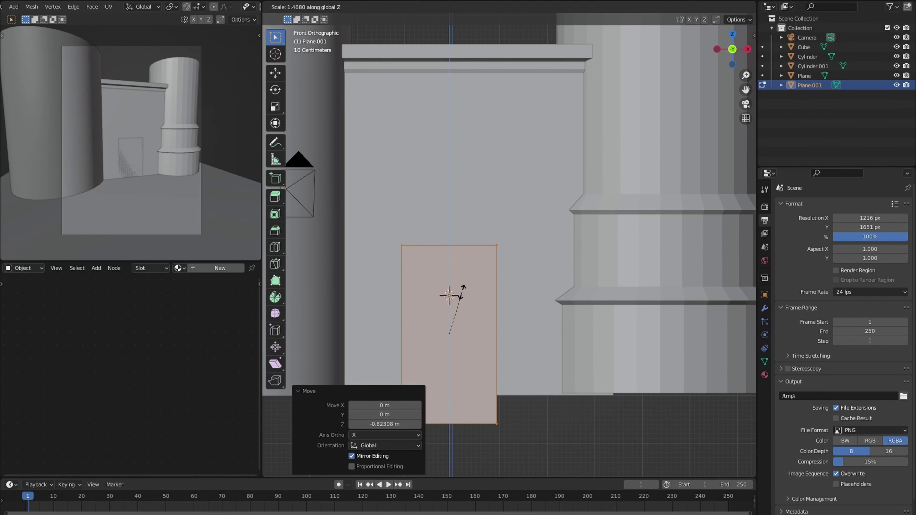
{"action": "left_click_drag", "start_coordinate": [390, 231], "coordinate": [509, 252]}
{"action": "key", "text": "g"}
{"action": "key", "text": "z"}
{"action": "left_click", "coordinate": [495, 217]}
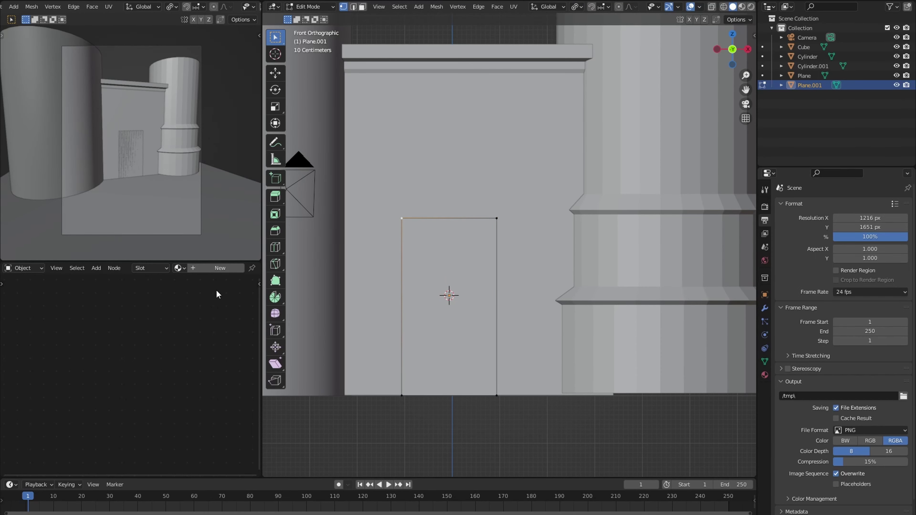
- Bevel the top edge with a custom profile into a pointed Gothic arch
{"action": "middle_click_drag", "start_coordinate": [450, 296], "coordinate": [523, 317]}
{"action": "key", "text": "a"}
{"action": "key", "text": "e"}
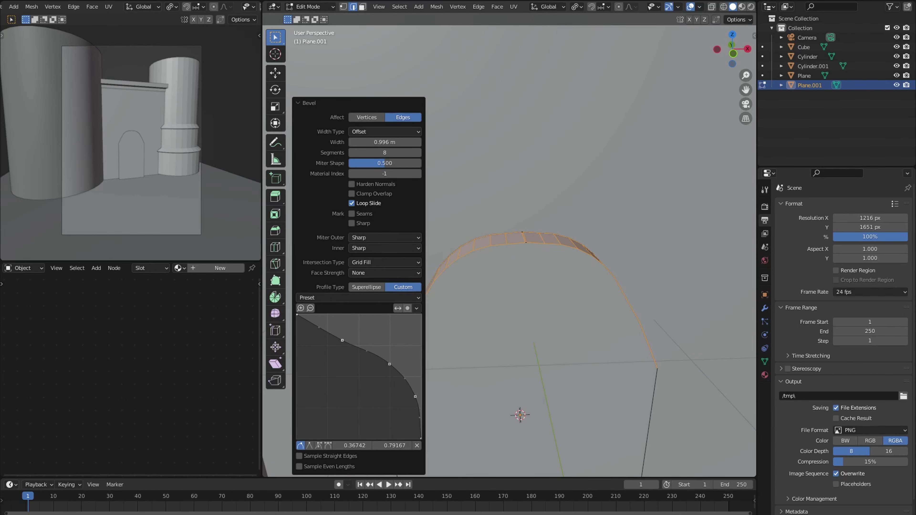
{"action": "middle_click_drag", "start_coordinate": [537, 364], "coordinate": [534, 346]}
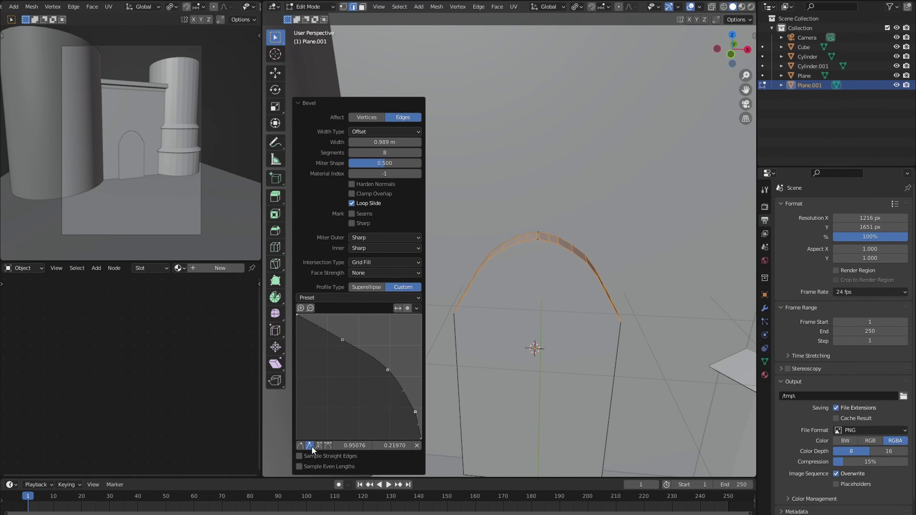
{"action": "left_click_drag", "start_coordinate": [342, 329], "coordinate": [354, 339]}
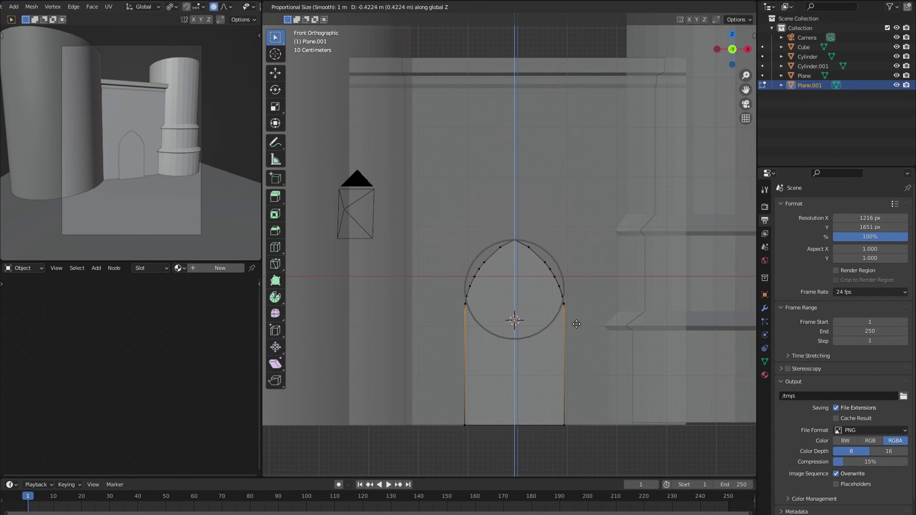
{"action": "left_click", "coordinate": [577, 324]}
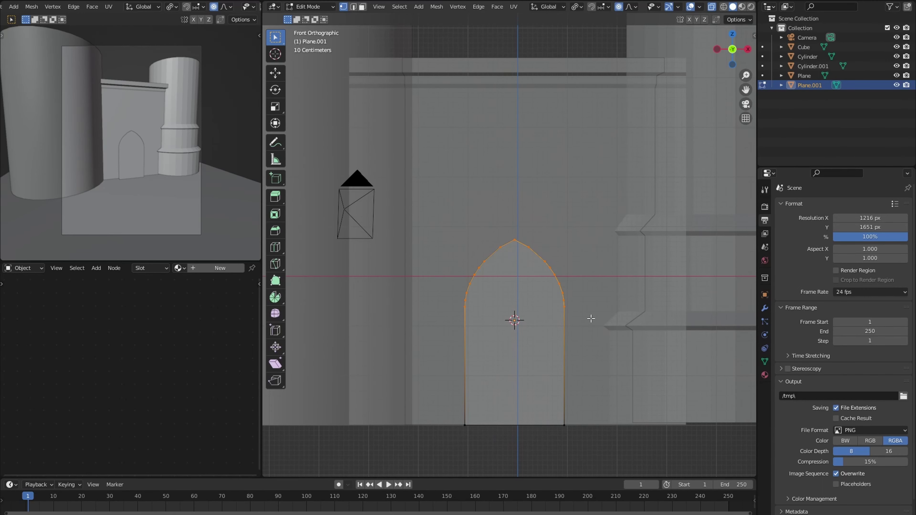
{"action": "left_click", "coordinate": [585, 328]}
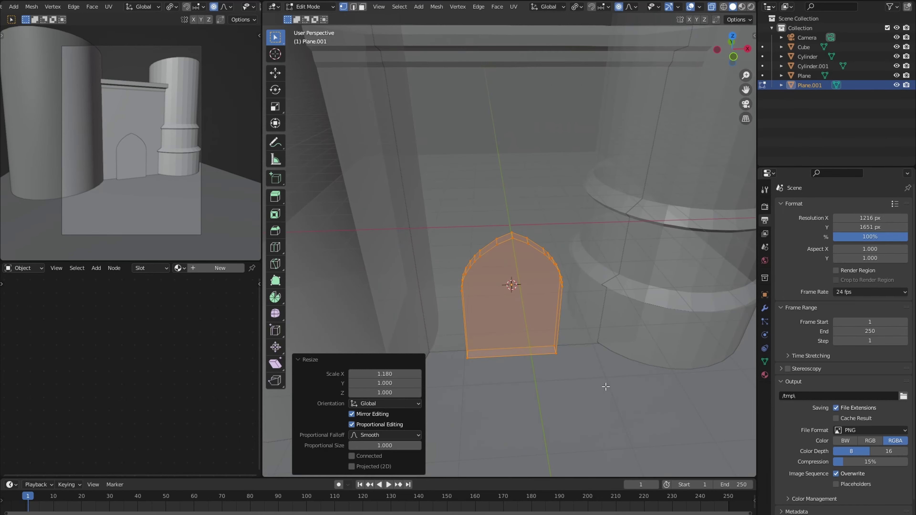
- Select the arch's outline edges, isolate the mesh, and extrude a first scaled moulding band
{"action": "scroll", "coordinate": [552, 332], "scroll_direction": "up", "scroll_amount": 2}
{"action": "scroll", "coordinate": [552, 332], "scroll_direction": "up", "scroll_amount": 2}
{"action": "mouse_move", "coordinate": [552, 332]}
{"action": "middle_mouse_down"}
{"action": "mouse_move", "coordinate": [515, 289]}
{"action": "mouse_move", "coordinate": [517, 272]}
{"action": "mouse_move", "coordinate": [542, 301]}
{"action": "mouse_move", "coordinate": [511, 266]}
{"action": "mouse_move", "coordinate": [449, 299]}
{"action": "mouse_move", "coordinate": [559, 288]}
{"action": "mouse_move", "coordinate": [533, 253]}
{"action": "mouse_move", "coordinate": [592, 144]}
{"action": "mouse_move", "coordinate": [548, 184]}
{"action": "mouse_move", "coordinate": [608, 253]}
{"action": "mouse_move", "coordinate": [498, 238]}
{"action": "mouse_move", "coordinate": [507, 168]}
{"action": "mouse_move", "coordinate": [476, 194]}
{"action": "mouse_move", "coordinate": [501, 207]}
{"action": "mouse_move", "coordinate": [451, 221]}
{"action": "mouse_move", "coordinate": [493, 268]}
{"action": "mouse_move", "coordinate": [529, 154]}
{"action": "mouse_move", "coordinate": [562, 188]}
{"action": "mouse_move", "coordinate": [606, 188]}
{"action": "middle_mouse_up"}
{"action": "left_click", "coordinate": [496, 285]}
{"action": "key", "text": "2"}
{"action": "key", "text": "KP_Divide"}
{"action": "key", "text": "e"}
{"action": "right_click", "coordinate": [508, 298]}
{"action": "key", "text": "s"}
{"action": "left_click", "coordinate": [588, 244]}
- Push the band back along Y and scale it inward into a second stepped layer
{"action": "key", "text": "g"}
{"action": "key", "text": "y"}
{"action": "left_click", "coordinate": [523, 242]}
{"action": "scroll", "coordinate": [505, 238], "scroll_direction": "down", "scroll_amount": 3}
{"action": "scroll", "coordinate": [494, 235], "scroll_direction": "up", "scroll_amount": 3}
{"action": "key", "text": "s"}
{"action": "left_click", "coordinate": [491, 222]}
{"action": "scroll", "coordinate": [491, 222], "scroll_direction": "down", "scroll_amount": 3}
{"action": "left_click", "coordinate": [495, 178]}
{"action": "scroll", "coordinate": [472, 198], "scroll_direction": "up", "scroll_amount": 3}
{"action": "key", "text": "g"}
{"action": "scroll", "coordinate": [456, 211], "scroll_direction": "down", "scroll_amount": 4}
{"action": "scroll", "coordinate": [448, 224], "scroll_direction": "up", "scroll_amount": 5}
{"action": "left_click", "coordinate": [447, 220]}
- Extrude further moulding rings, shrinking each and pushing it back in depth
{"action": "scroll", "coordinate": [447, 220], "scroll_direction": "down", "scroll_amount": 4}
{"action": "scroll", "coordinate": [494, 268], "scroll_direction": "up", "scroll_amount": 5}
{"action": "left_click", "coordinate": [552, 179]}
{"action": "scroll", "coordinate": [552, 180], "scroll_direction": "down", "scroll_amount": 4}
{"action": "scroll", "coordinate": [567, 183], "scroll_direction": "up", "scroll_amount": 4}
{"action": "key", "text": "s"}
{"action": "left_click", "coordinate": [616, 186]}
{"action": "key", "text": "KP_Divide"}
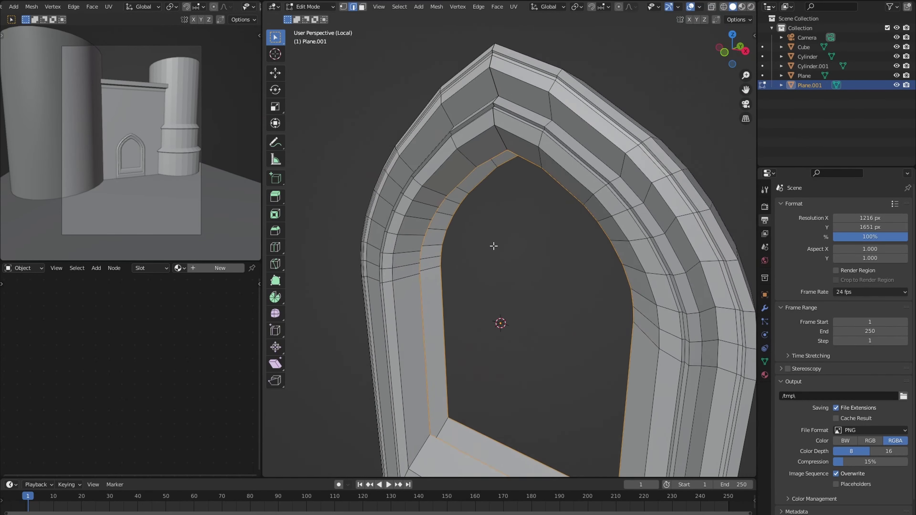
{"action": "scroll", "coordinate": [541, 217], "scroll_direction": "up", "scroll_amount": 3}
{"action": "mouse_move", "coordinate": [541, 217]}
{"action": "middle_mouse_down"}
{"action": "mouse_move", "coordinate": [470, 226]}
{"action": "mouse_move", "coordinate": [505, 252]}
{"action": "mouse_move", "coordinate": [451, 260]}
{"action": "middle_mouse_up"}
{"action": "key", "text": "g"}
{"action": "key", "text": "y"}
{"action": "left_click", "coordinate": [467, 222]}
- Extrude a final inner ring, offset in depth and shrunk, forming the recessed passage
{"action": "scroll", "coordinate": [505, 253], "scroll_direction": "up", "scroll_amount": 2}
{"action": "scroll", "coordinate": [516, 233], "scroll_direction": "up", "scroll_amount": 3}
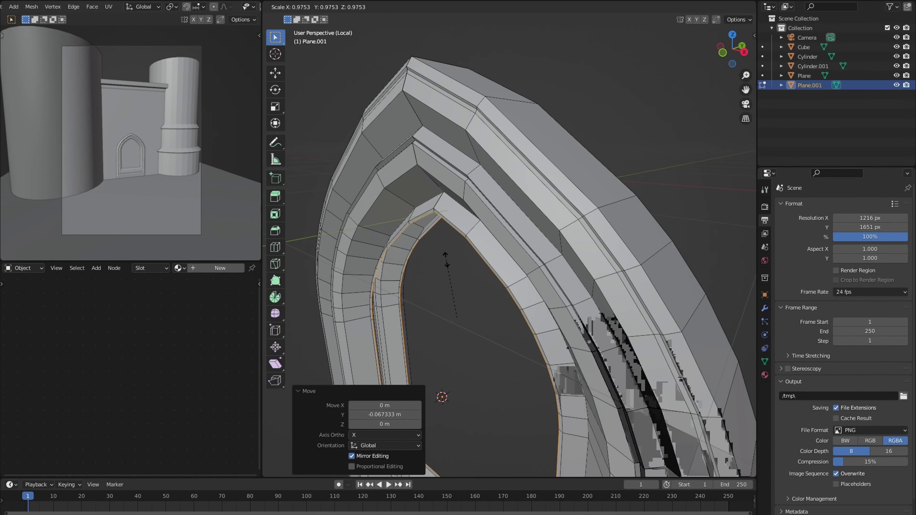
{"action": "key", "text": "g"}
{"action": "key", "text": "y"}
{"action": "left_click", "coordinate": [449, 261]}
{"action": "key", "text": "s"}
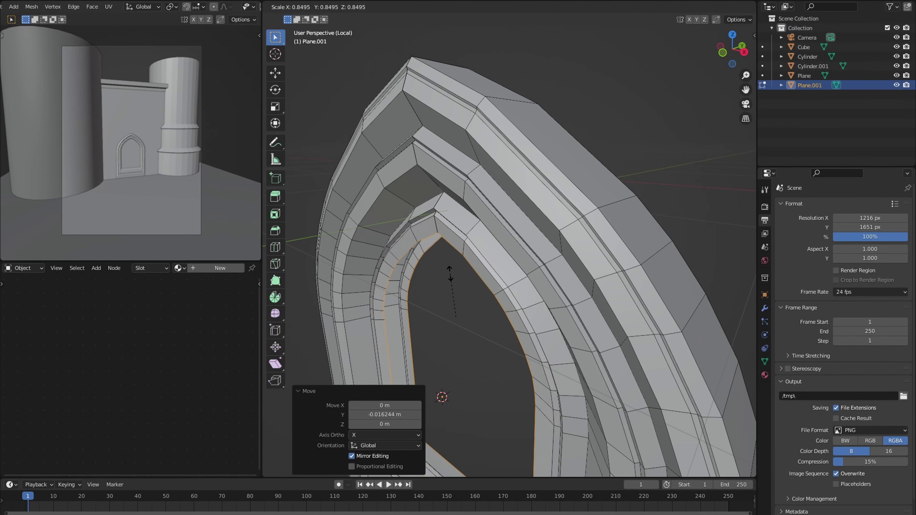
{"action": "left_click", "coordinate": [450, 275]}
{"action": "scroll", "coordinate": [450, 274], "scroll_direction": "down", "scroll_amount": 3}
{"action": "middle_click_drag", "start_coordinate": [450, 274], "coordinate": [548, 300]}
- Push the arch's inner ring back along Y to deepen the passage, then leave local view
{"action": "key", "text": "alt+z"}
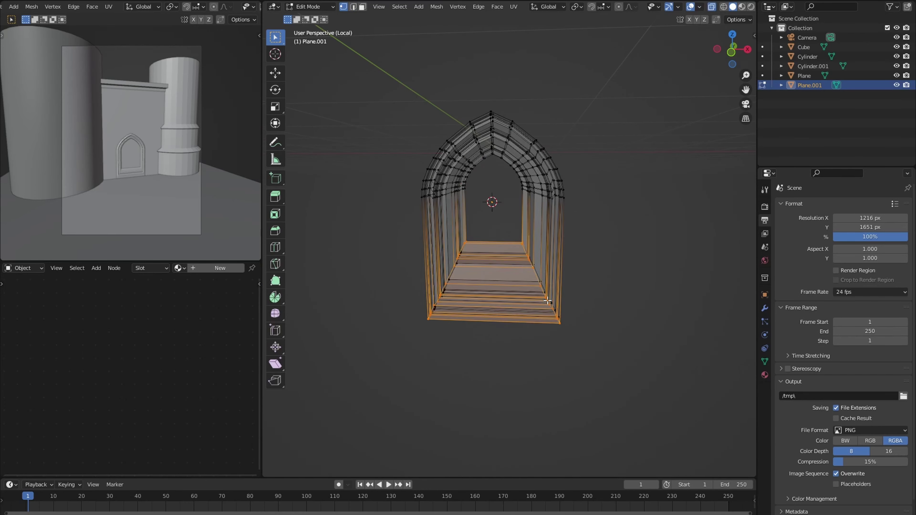
{"action": "left_click", "coordinate": [530, 273]}
{"action": "key", "text": "KP_3"}
{"action": "key", "text": "g"}
{"action": "key", "text": "y"}
{"action": "left_click", "coordinate": [596, 309]}
{"action": "key", "text": "KP_Divide"}
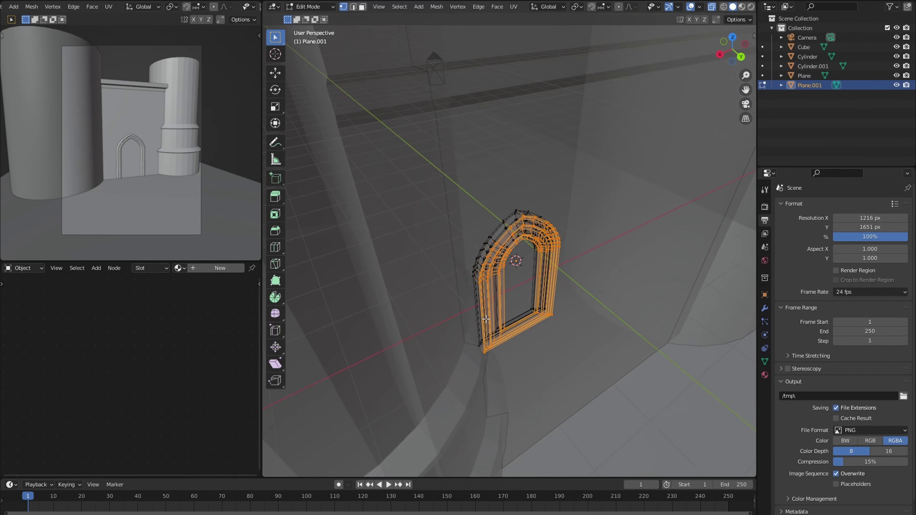
{"action": "middle_click_drag", "start_coordinate": [541, 289], "coordinate": [596, 310]}
{"action": "key", "text": "alt+z"}
{"action": "key", "text": "KP_1"}
- Add an edge loop across the arch frame, reshape its arch vertices, and return to Object Mode
{"action": "key", "text": "ctrl+r"}
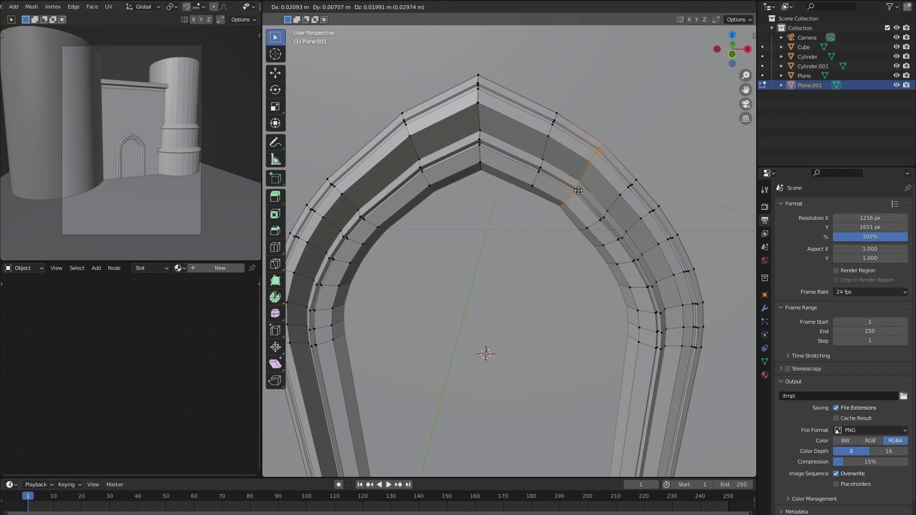
{"action": "left_click", "coordinate": [580, 186]}
{"action": "key", "text": "g"}
{"action": "left_click", "coordinate": [379, 178]}
{"action": "scroll", "coordinate": [379, 177], "scroll_direction": "down", "scroll_amount": 4}
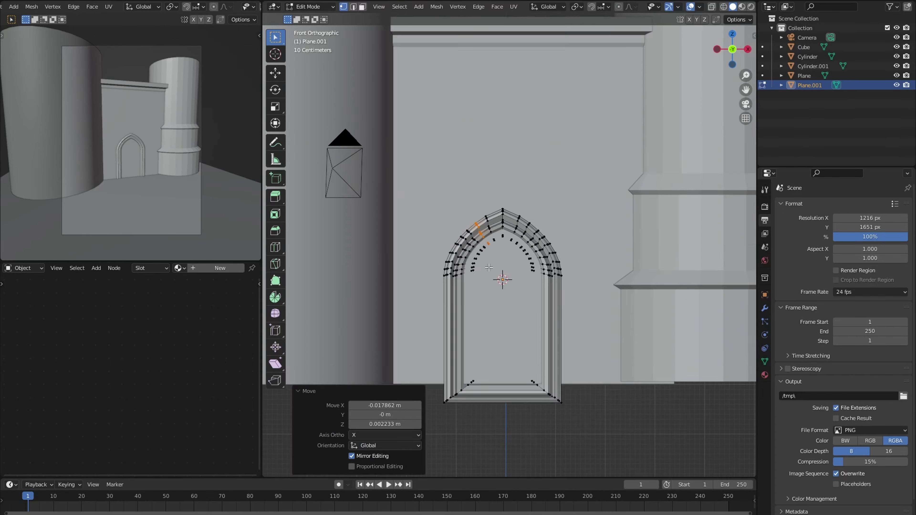
{"action": "key", "text": "Tab"}
{"action": "middle_click_drag", "start_coordinate": [433, 253], "coordinate": [468, 279]}
{"action": "scroll", "coordinate": [517, 199], "scroll_direction": "up", "scroll_amount": 1}
{"action": "scroll", "coordinate": [516, 240], "scroll_direction": "up", "scroll_amount": 4}
- Enter Edit Mode on the castle wall cube and add a horizontal edge loop
{"action": "scroll", "coordinate": [516, 241], "scroll_direction": "down", "scroll_amount": 5}
{"action": "left_click", "coordinate": [512, 266]}
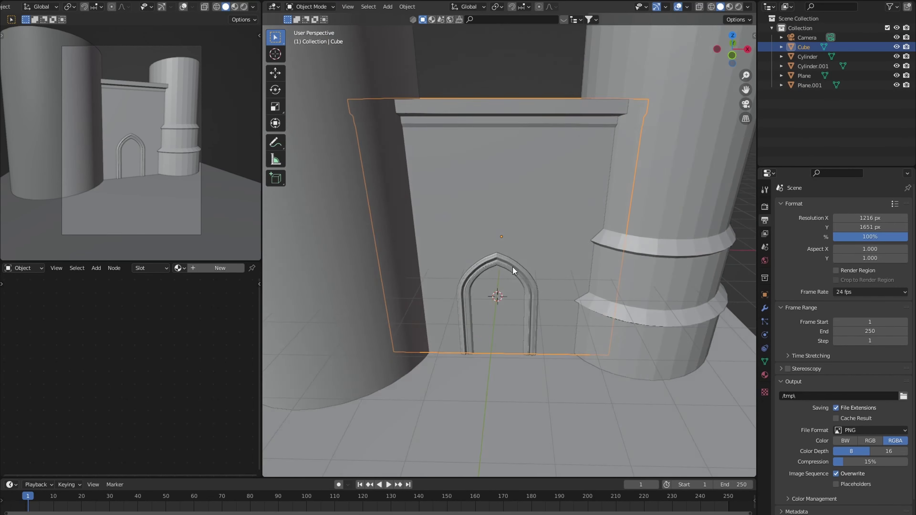
{"action": "key", "text": "Tab"}
{"action": "left_click", "coordinate": [501, 300]}
{"action": "key", "text": "ctrl+r"}
{"action": "left_click", "coordinate": [502, 240]}
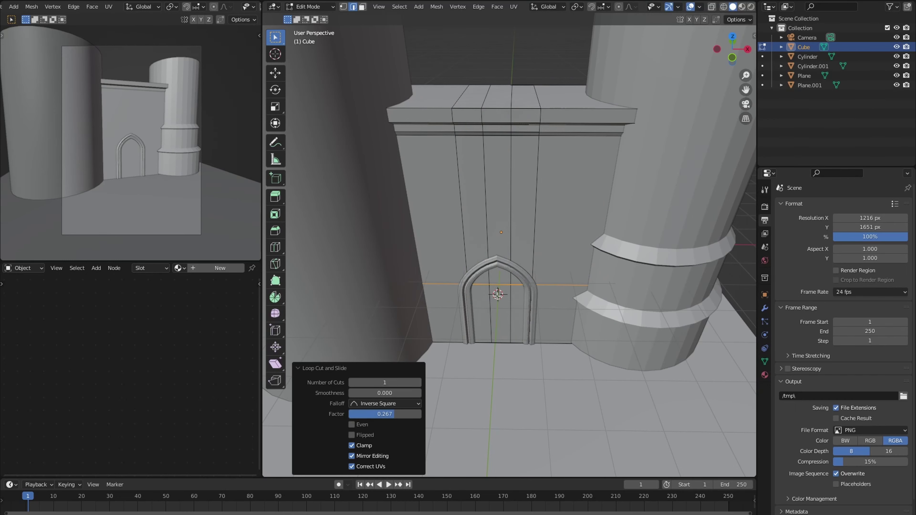
{"action": "scroll", "coordinate": [497, 294], "scroll_direction": "up", "scroll_amount": 4}
- Add five vertical loop cuts across the wall and scale them along X around the arch
{"action": "key", "text": "1"}
{"action": "scroll", "coordinate": [543, 249], "scroll_direction": "down", "scroll_amount": 4}
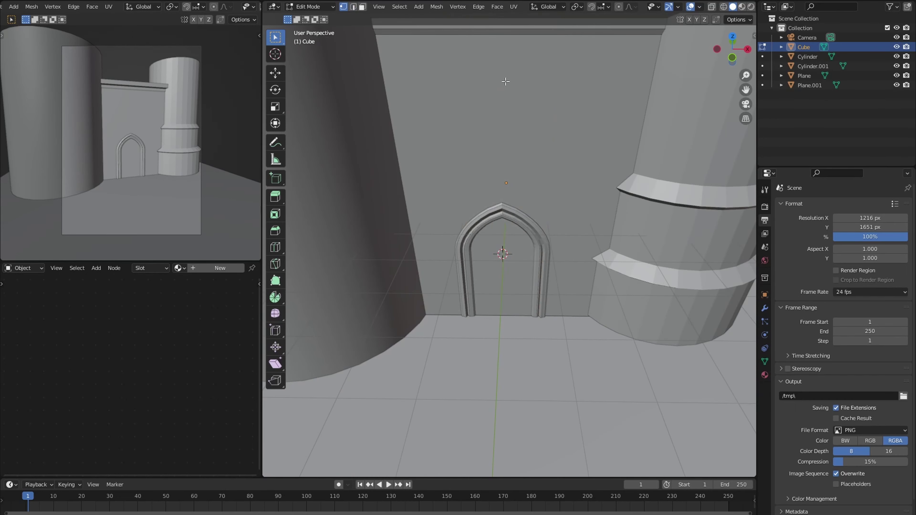
{"action": "left_click", "coordinate": [511, 37]}
{"action": "scroll", "coordinate": [513, 125], "scroll_direction": "down", "scroll_amount": 3}
{"action": "key", "text": "s"}
{"action": "key", "text": "x"}
{"action": "scroll", "coordinate": [499, 209], "scroll_direction": "up", "scroll_amount": 3}
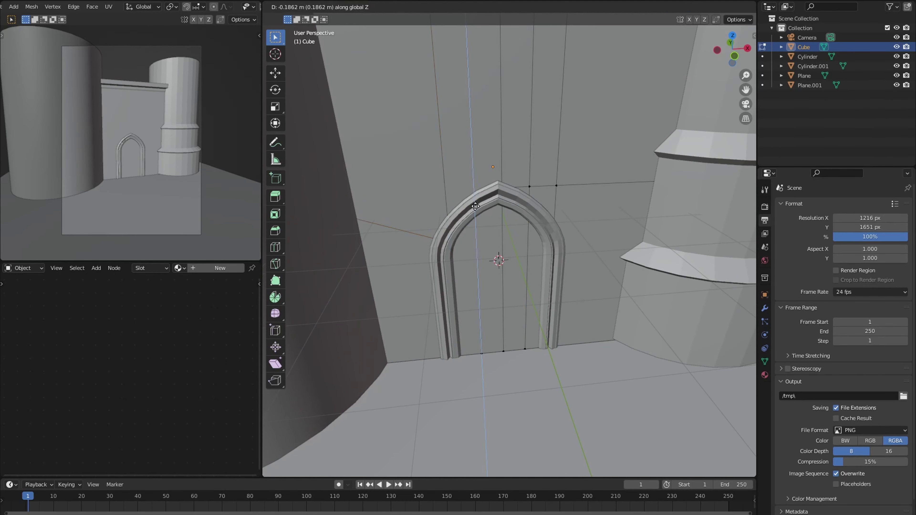
{"action": "middle_click_drag", "start_coordinate": [499, 208], "coordinate": [433, 289]}
- Move the selected wall vertices vertically along Z, viewed from the front
{"action": "key", "text": "g"}
{"action": "key", "text": "z"}
{"action": "left_click", "coordinate": [428, 299]}
{"action": "key", "text": "KP_1"}
{"action": "scroll", "coordinate": [503, 184], "scroll_direction": "up", "scroll_amount": 2}
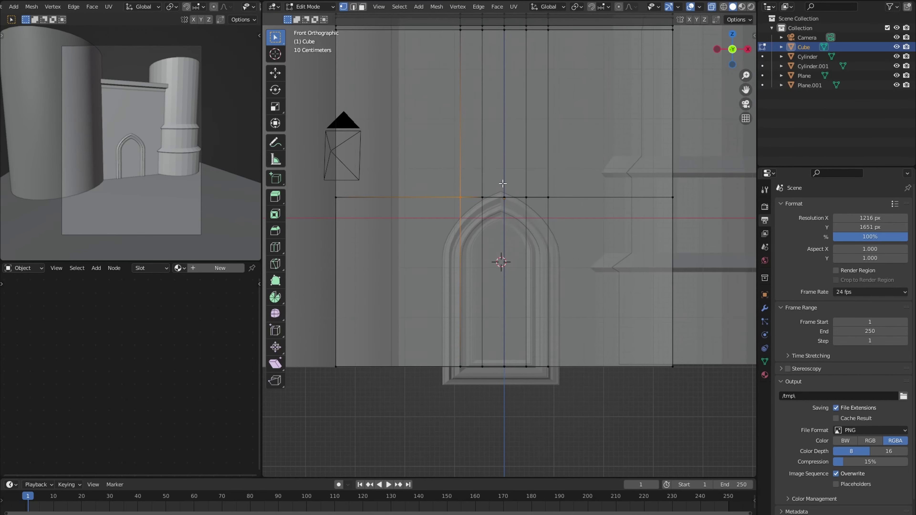
- Select the doorway faces inside the arch and extrude them back into the wall
{"action": "left_click", "coordinate": [461, 253]}
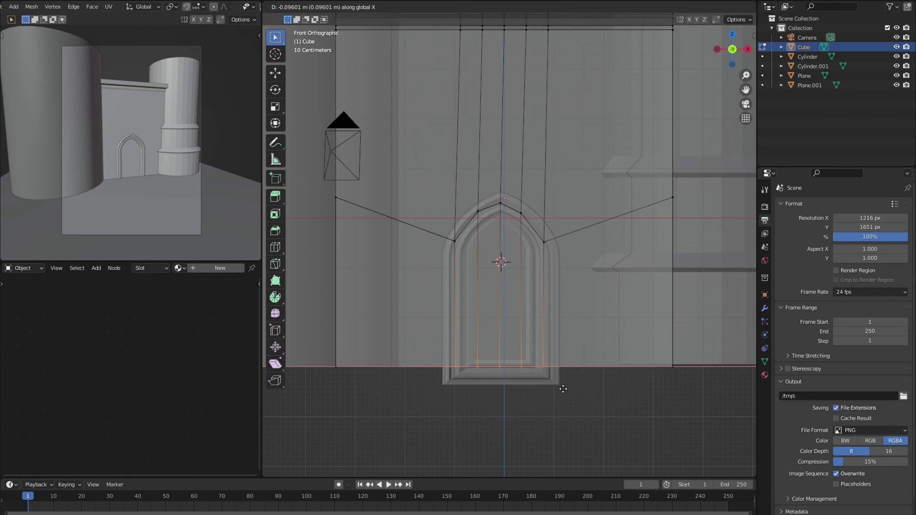
{"action": "left_click", "coordinate": [528, 310], "text": "alt"}
{"action": "key", "text": "alt+a"}
{"action": "middle_click_drag", "start_coordinate": [535, 331], "coordinate": [510, 335]}
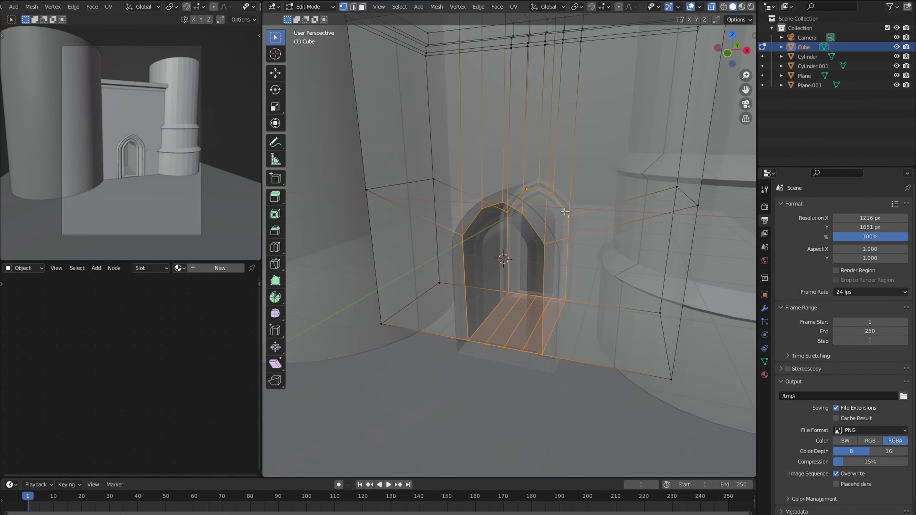
{"action": "key", "text": "alt+z"}
{"action": "middle_click_drag", "start_coordinate": [564, 211], "coordinate": [534, 316]}
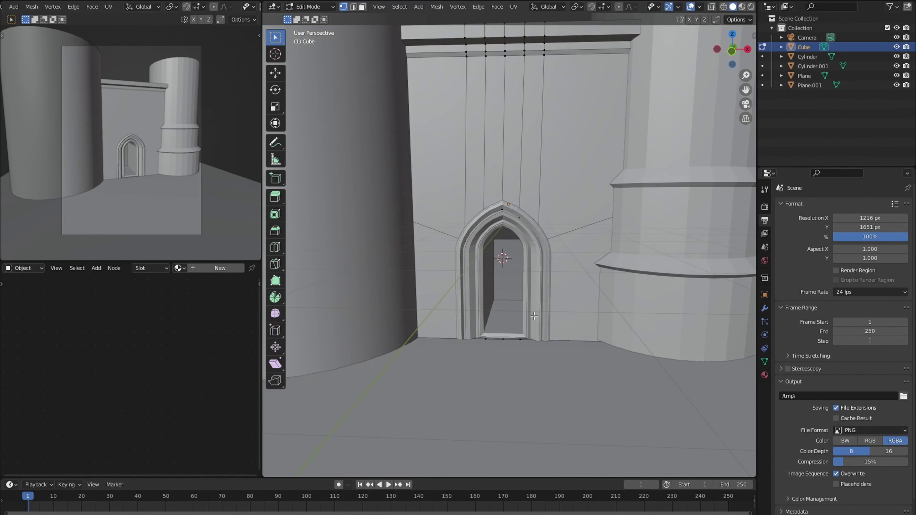
{"action": "key", "text": "alt+q"}
{"action": "key", "text": "KP_1"}
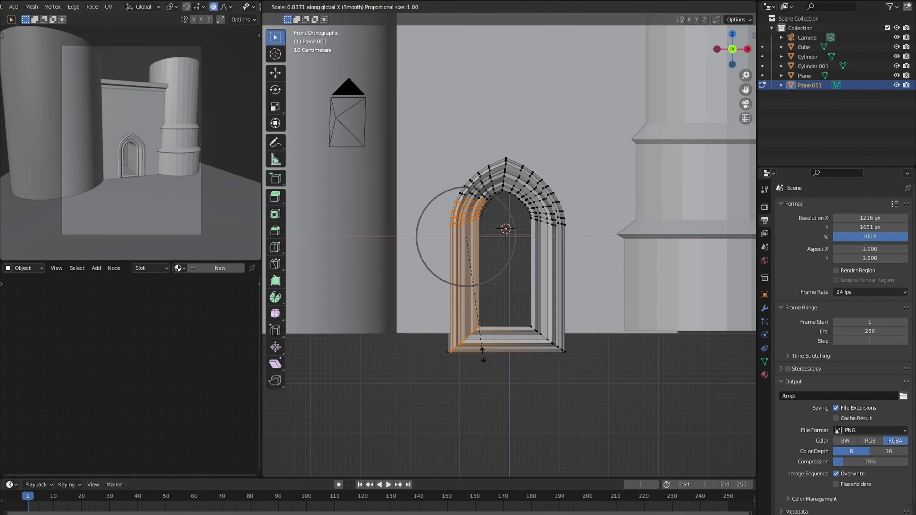
- Narrow the left door column with X scaling and shift it inward along X
{"action": "left_click", "coordinate": [473, 355]}
{"action": "key", "text": "alt+z"}
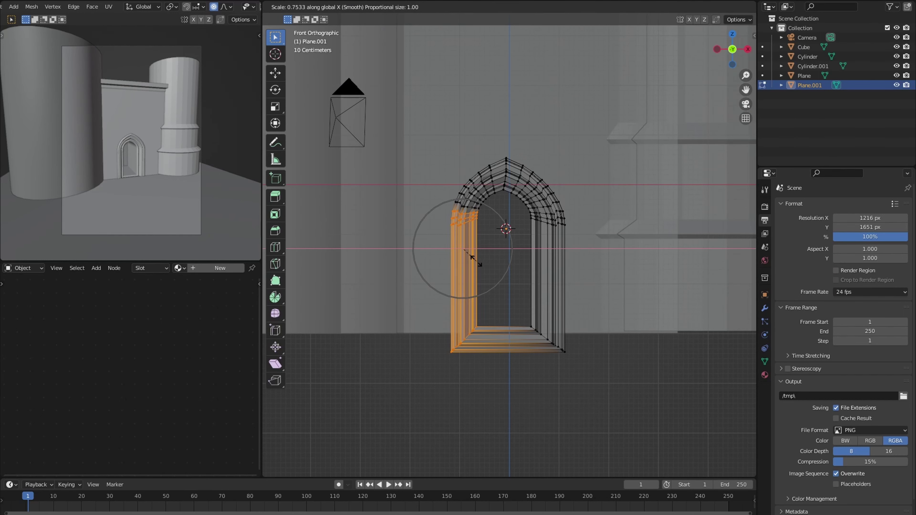
{"action": "left_click", "coordinate": [469, 258]}
{"action": "key", "text": "g"}
{"action": "key", "text": "x"}
{"action": "left_click", "coordinate": [463, 266]}
- Resize the matching right door column, then return to Object Mode
{"action": "key", "text": "ctrl+shift+m"}
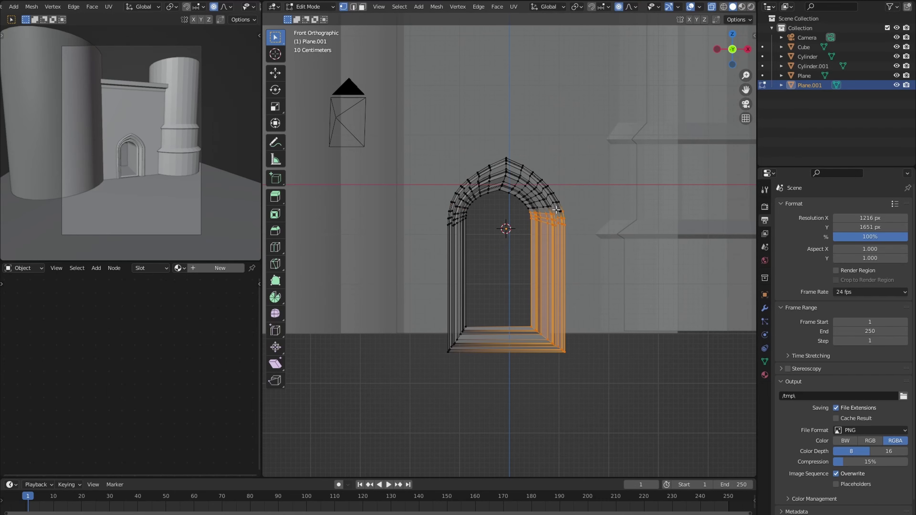
{"action": "left_click", "coordinate": [568, 247]}
{"action": "key", "text": "alt+a"}
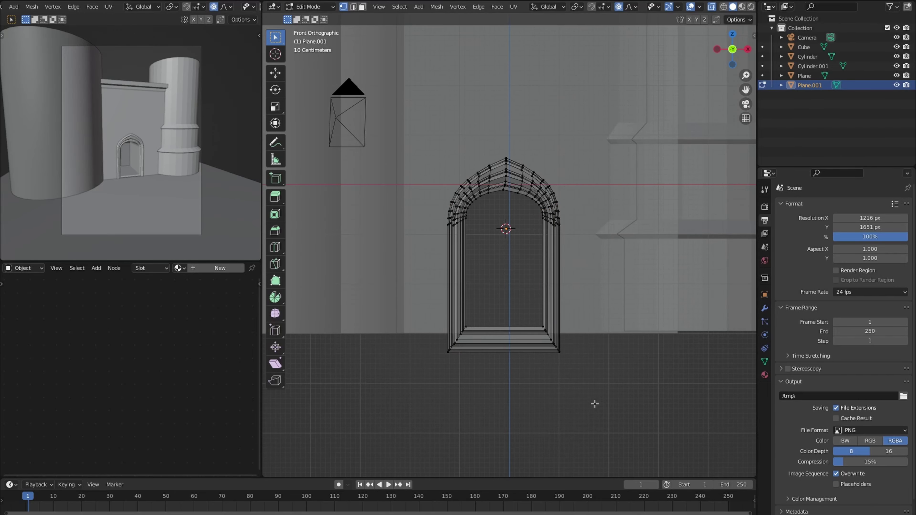
{"action": "key", "text": "Tab"}
{"action": "key", "text": "alt+z"}
{"action": "left_click", "coordinate": [587, 315]}
{"action": "mouse_move", "coordinate": [591, 346]}
{"action": "middle_mouse_down"}
{"action": "mouse_move", "coordinate": [586, 315]}
{"action": "mouse_move", "coordinate": [135, 155]}
{"action": "middle_mouse_up"}
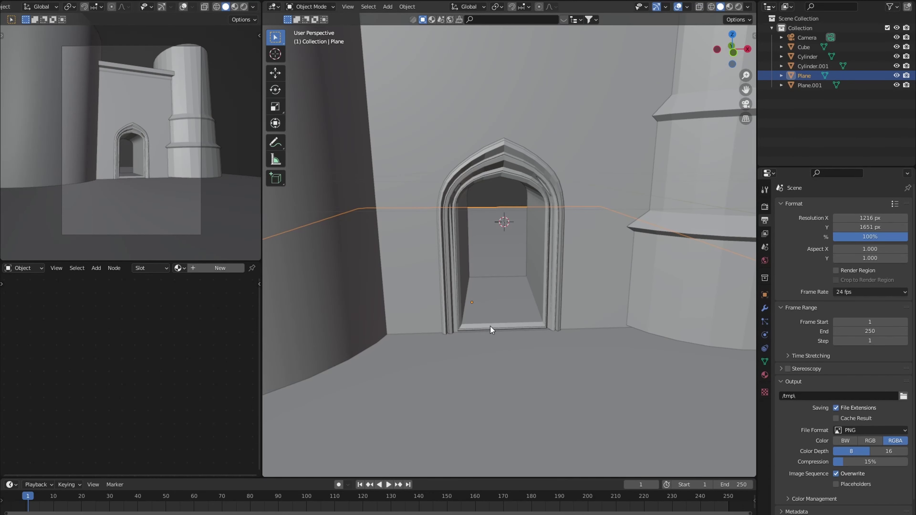
{"action": "scroll", "coordinate": [491, 326], "scroll_direction": "down", "scroll_amount": 3}
{"action": "scroll", "coordinate": [572, 366], "scroll_direction": "down", "scroll_amount": 5}
- Subdivide the ground plane with 50 cuts, shade it auto smooth, and scale it narrower
{"action": "scroll", "coordinate": [576, 320], "scroll_direction": "down", "scroll_amount": 3}
{"action": "key", "text": "Tab"}
{"action": "right_click", "coordinate": [526, 318]}
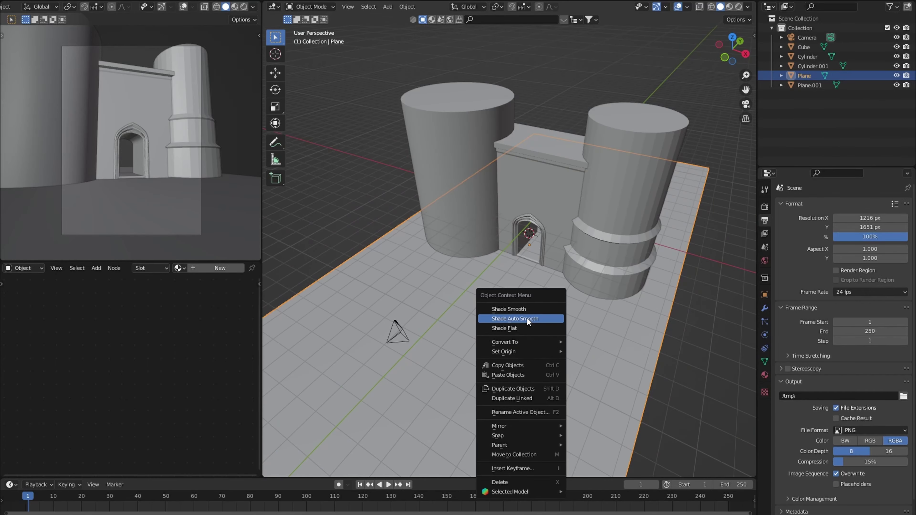
{"action": "left_click", "coordinate": [527, 318]}
{"action": "left_click", "coordinate": [373, 403]}
{"action": "middle_click_drag", "start_coordinate": [574, 342], "coordinate": [397, 430]}
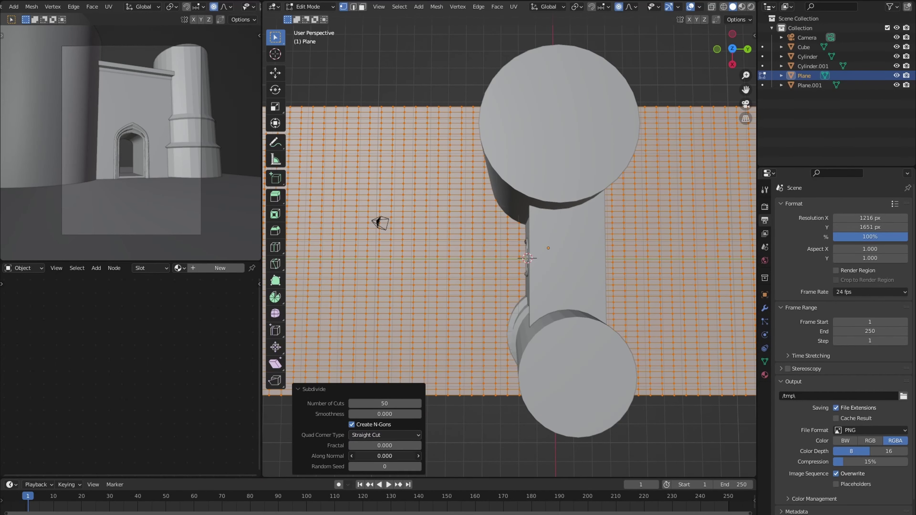
{"action": "scroll", "coordinate": [527, 257], "scroll_direction": "down", "scroll_amount": 3}
{"action": "key", "text": "s"}
{"action": "left_click", "coordinate": [576, 307]}
- Pull ground vertices up with proportional falloff to form gentle bumps
{"action": "middle_click_drag", "start_coordinate": [576, 306], "coordinate": [483, 343]}
{"action": "scroll", "coordinate": [483, 343], "scroll_direction": "up", "scroll_amount": 5}
{"action": "left_click", "coordinate": [482, 361]}
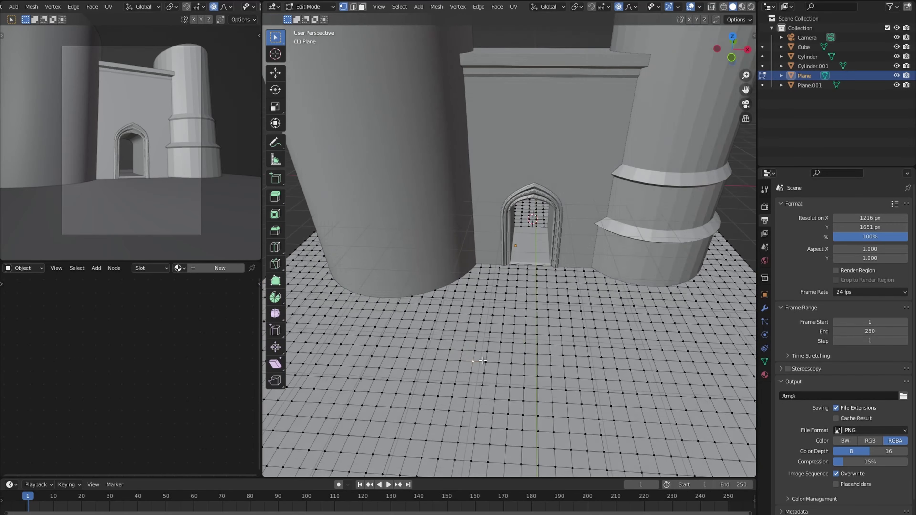
{"action": "key", "text": "g"}
{"action": "left_click", "coordinate": [537, 227]}
{"action": "middle_click_drag", "start_coordinate": [539, 216], "coordinate": [607, 316]}
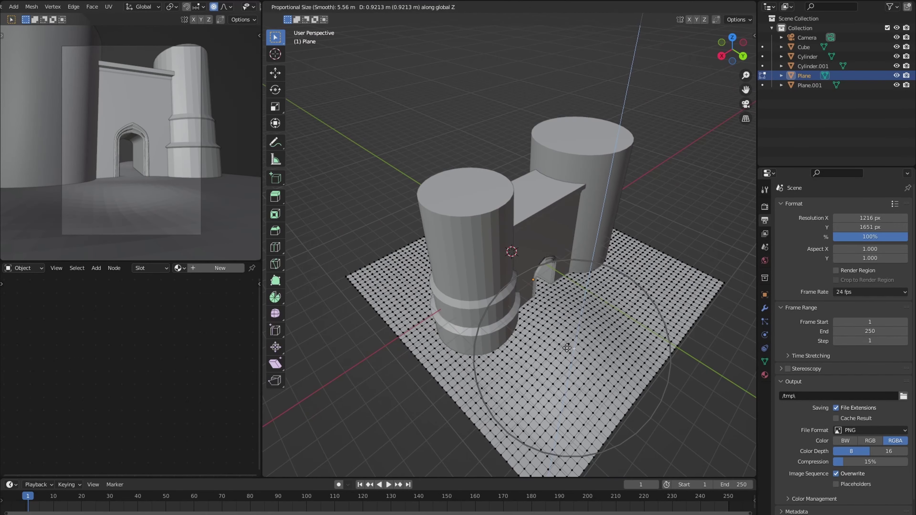
{"action": "left_click", "coordinate": [615, 373]}
{"action": "mouse_move", "coordinate": [616, 373]}
{"action": "middle_mouse_down"}
{"action": "mouse_move", "coordinate": [501, 314]}
{"action": "mouse_move", "coordinate": [516, 205]}
{"action": "mouse_move", "coordinate": [520, 234]}
{"action": "mouse_move", "coordinate": [528, 210]}
{"action": "middle_mouse_up"}
- Leave Edit Mode on the ground and select the gate wall and door frame together
{"action": "scroll", "coordinate": [514, 213], "scroll_direction": "down", "scroll_amount": 5}
{"action": "scroll", "coordinate": [423, 224], "scroll_direction": "up", "scroll_amount": 5}
{"action": "middle_click_drag", "start_coordinate": [423, 224], "coordinate": [485, 194]}
{"action": "key", "text": "Tab"}
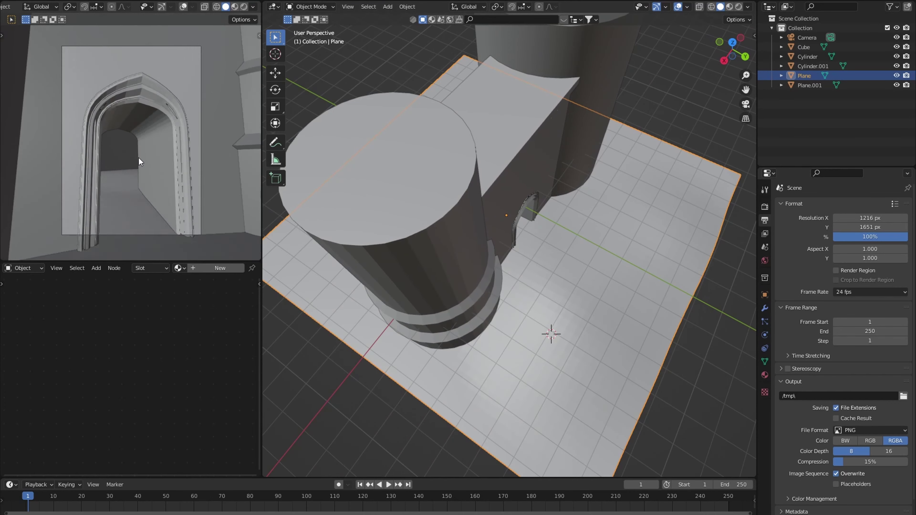
{"action": "middle_click_drag", "start_coordinate": [548, 331], "coordinate": [529, 230]}
{"action": "left_click", "coordinate": [529, 230]}
- Move all gate vertices back along Y from the top view, then start lifting ground along Z
{"action": "key", "text": "Tab"}
{"action": "key", "text": "KP_7"}
{"action": "key", "text": "a"}
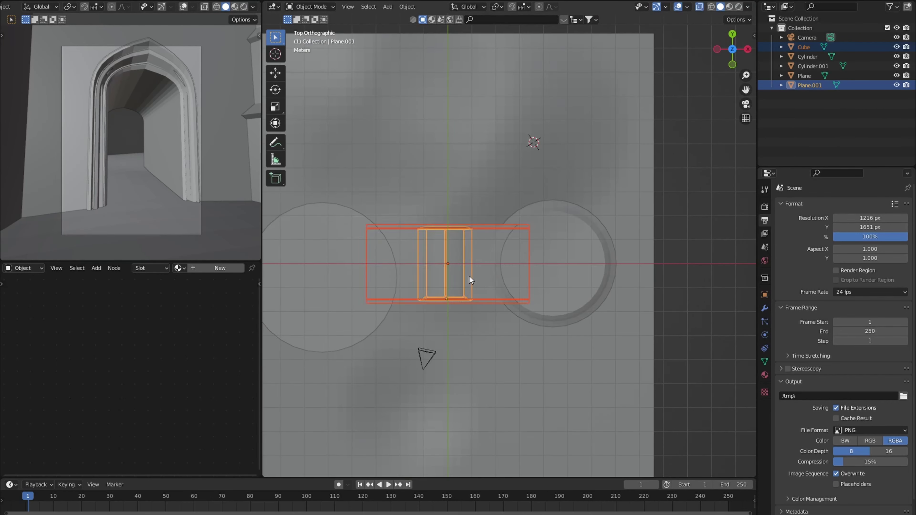
{"action": "key", "text": "g"}
{"action": "key", "text": "y"}
{"action": "left_click", "coordinate": [544, 302]}
{"action": "scroll", "coordinate": [490, 159], "scroll_direction": "down", "scroll_amount": 1}
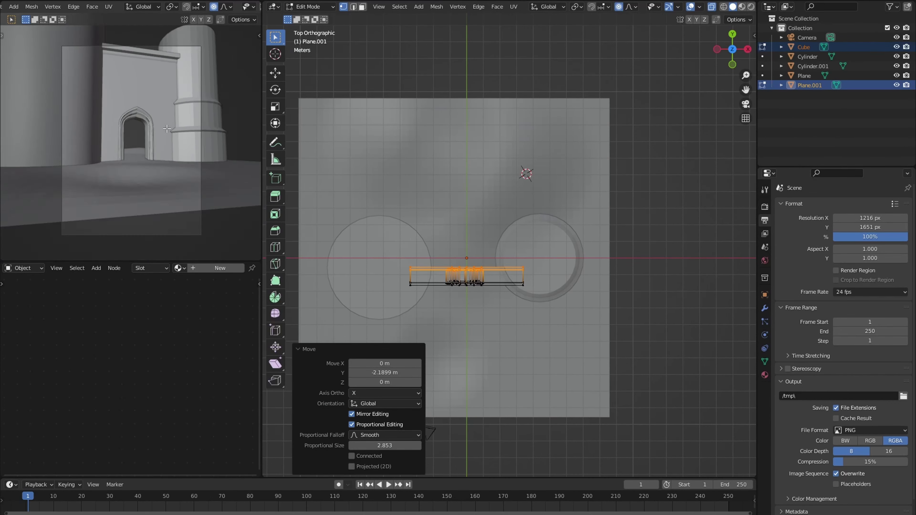
{"action": "key", "text": "g"}
{"action": "key", "text": "z"}
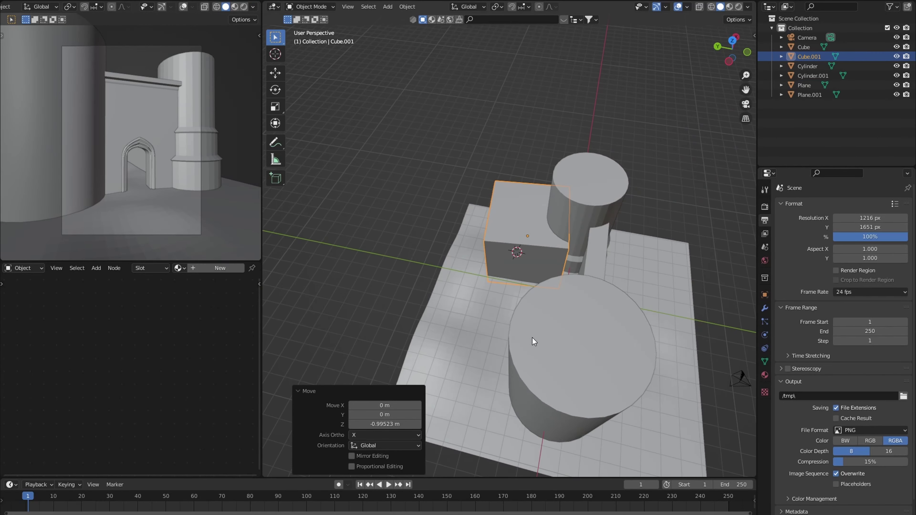
- Add a small cube scaled to 0.674 and position it from the top view
{"action": "middle_click_drag", "start_coordinate": [532, 337], "coordinate": [481, 360]}
{"action": "middle_click_drag", "start_coordinate": [493, 283], "coordinate": [535, 263]}
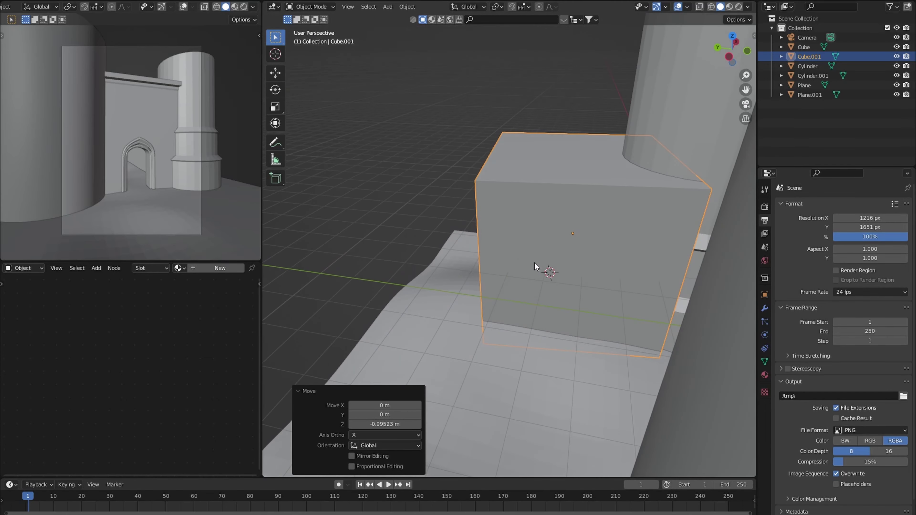
{"action": "key", "text": "shift+a"}
{"action": "left_click", "coordinate": [537, 267]}
{"action": "key", "text": "s"}
{"action": "left_click", "coordinate": [620, 339]}
{"action": "key", "text": "KP_7"}
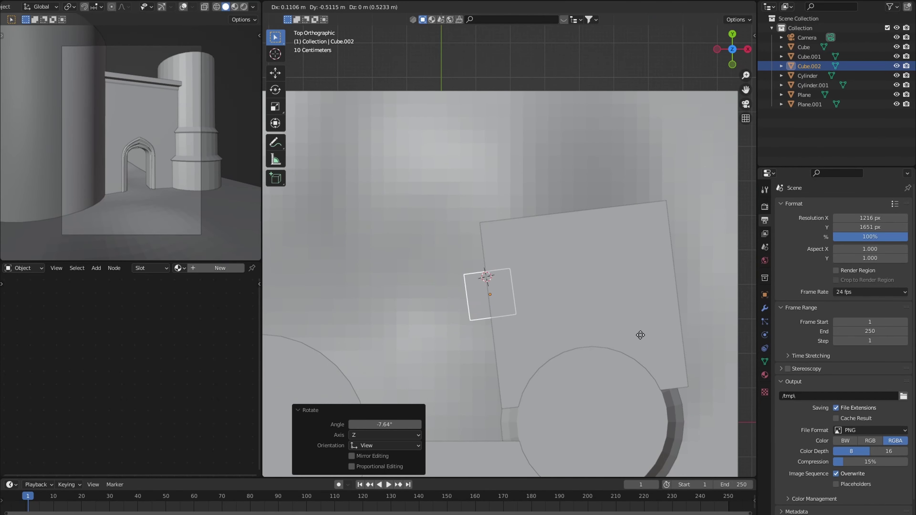
{"action": "left_click", "coordinate": [641, 336]}
- Add a 6-vertex cylinder as a hexagonal tower and scale it up by 2.222
{"action": "middle_click_drag", "start_coordinate": [478, 297], "coordinate": [439, 211]}
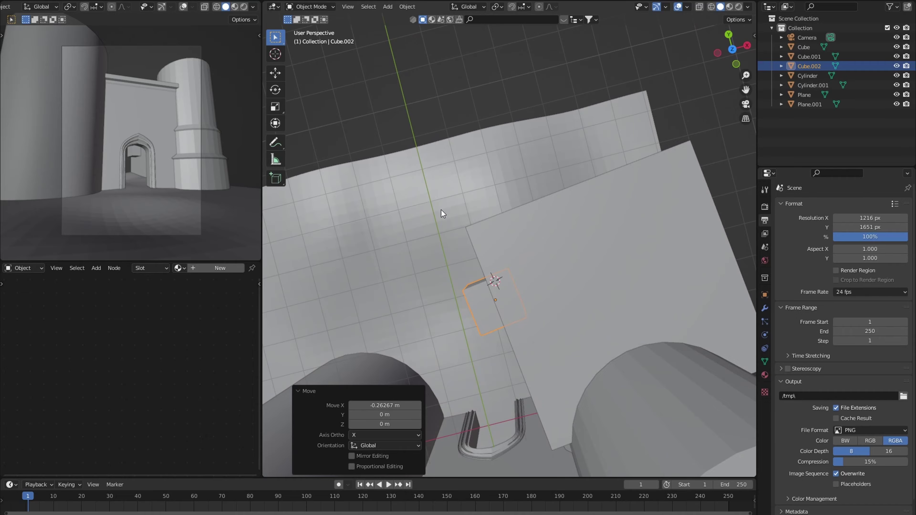
{"action": "key", "text": "shift+a"}
{"action": "left_click", "coordinate": [501, 274]}
{"action": "key", "text": "s"}
{"action": "left_click", "coordinate": [472, 276]}
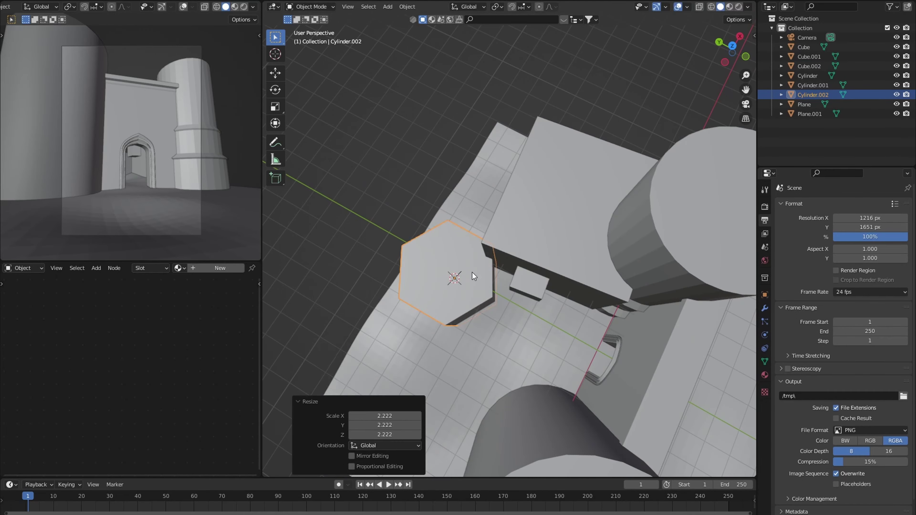
{"action": "key", "text": "KP_7"}
{"action": "mouse_move", "coordinate": [556, 198]}
{"action": "middle_mouse_down"}
{"action": "mouse_move", "coordinate": [484, 297]}
{"action": "mouse_move", "coordinate": [523, 253]}
{"action": "mouse_move", "coordinate": [612, 314]}
{"action": "middle_mouse_up"}
- Raise and lower parts of the ground plane along Z with proportional editing
{"action": "left_click", "coordinate": [485, 297]}
{"action": "key", "text": "Tab"}
{"action": "key", "text": "g"}
{"action": "left_click", "coordinate": [541, 281]}
{"action": "key", "text": "g"}
{"action": "key", "text": "z"}
{"action": "left_click", "coordinate": [612, 314]}
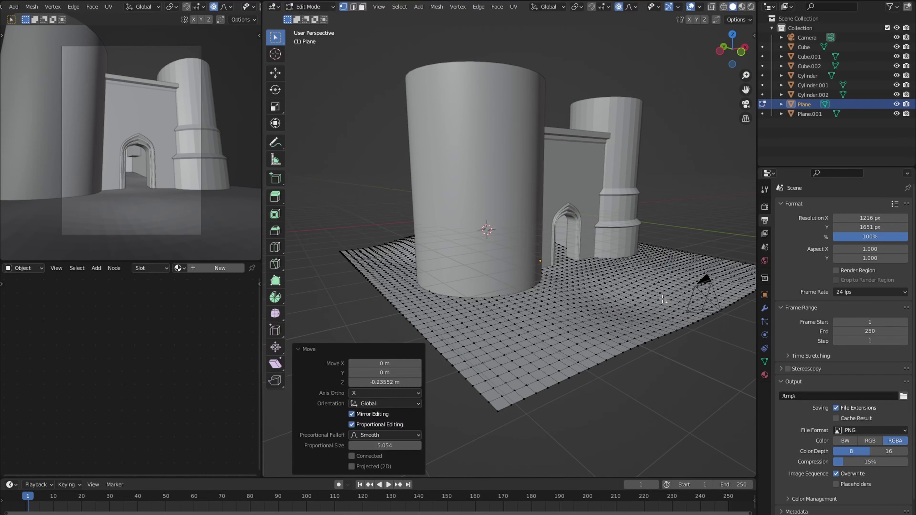
{"action": "key", "text": "g"}
{"action": "key", "text": "z"}
{"action": "left_click", "coordinate": [552, 262]}
{"action": "middle_click_drag", "start_coordinate": [551, 262], "coordinate": [577, 223]}
{"action": "scroll", "coordinate": [583, 218], "scroll_direction": "up", "scroll_amount": 5}
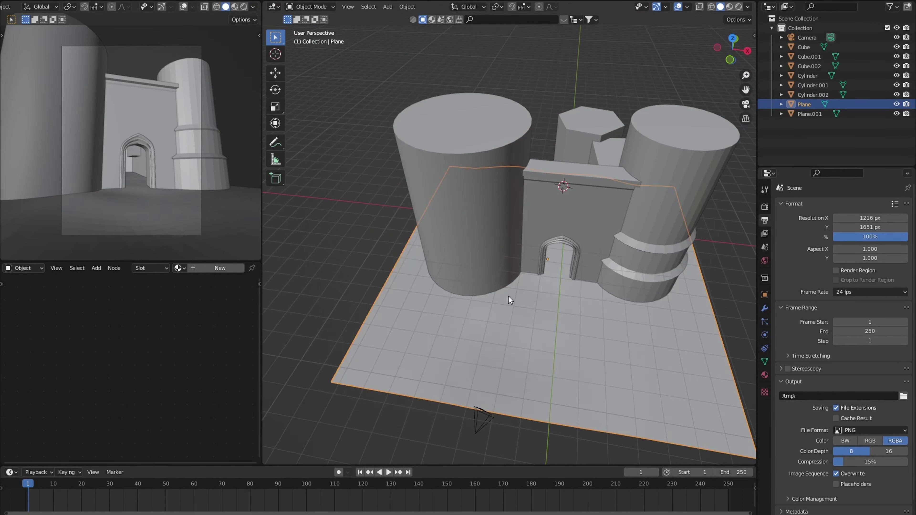
- In front view, edit the gate arch and line its top vertices up on the centre, X 0
{"action": "middle_click_drag", "start_coordinate": [509, 299], "coordinate": [497, 282]}
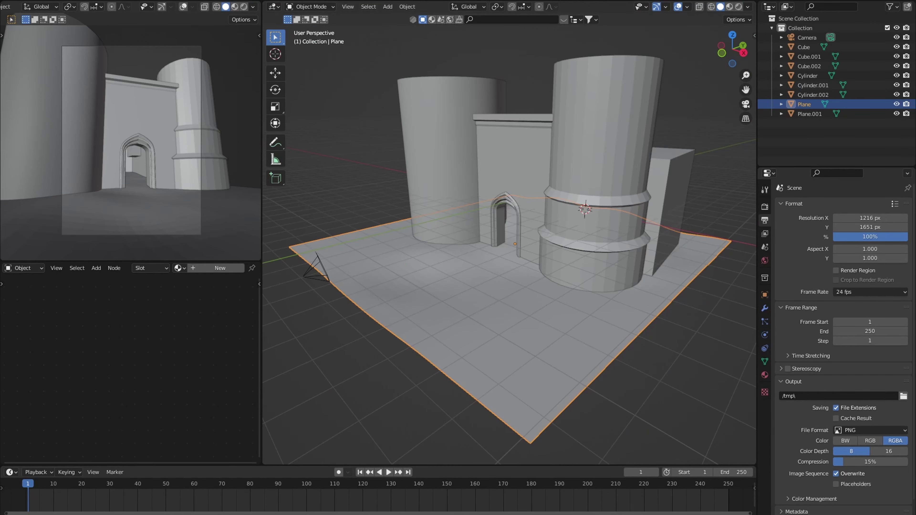
{"action": "scroll", "coordinate": [497, 286], "scroll_direction": "up", "scroll_amount": 4}
{"action": "scroll", "coordinate": [487, 288], "scroll_direction": "up", "scroll_amount": 4}
{"action": "key", "text": "KP_1"}
{"action": "scroll", "coordinate": [482, 289], "scroll_direction": "down", "scroll_amount": 3}
{"action": "left_click", "coordinate": [463, 298]}
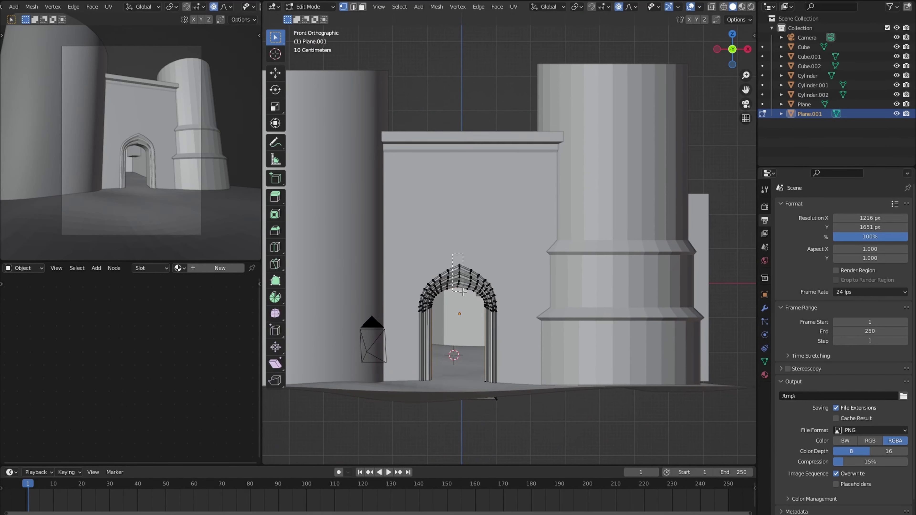
{"action": "key", "text": "Tab"}
{"action": "key", "text": "alt+z"}
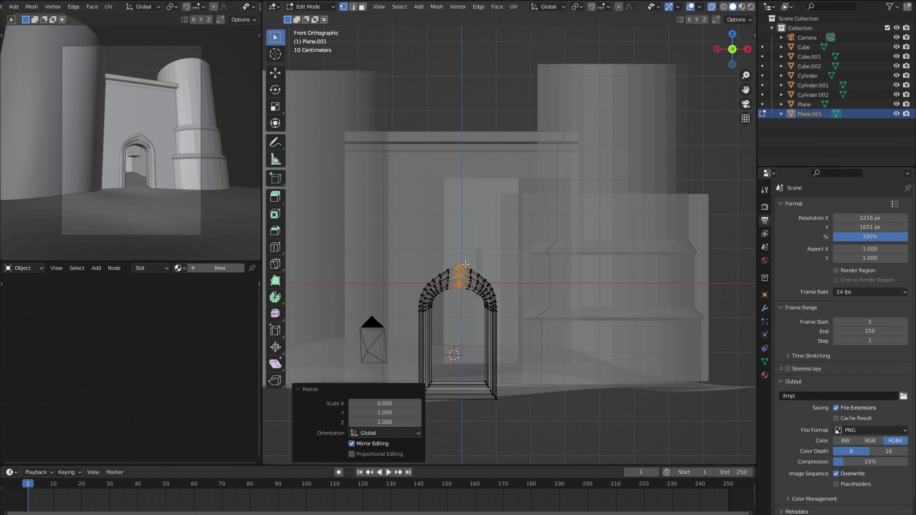
- Delete the right half and apply a Mirror modifier with clipping and a raised merge distance
{"action": "left_click", "coordinate": [765, 308]}
{"action": "left_click", "coordinate": [842, 205]}
{"action": "left_click", "coordinate": [718, 369]}
{"action": "key", "text": "KP_Decimal"}
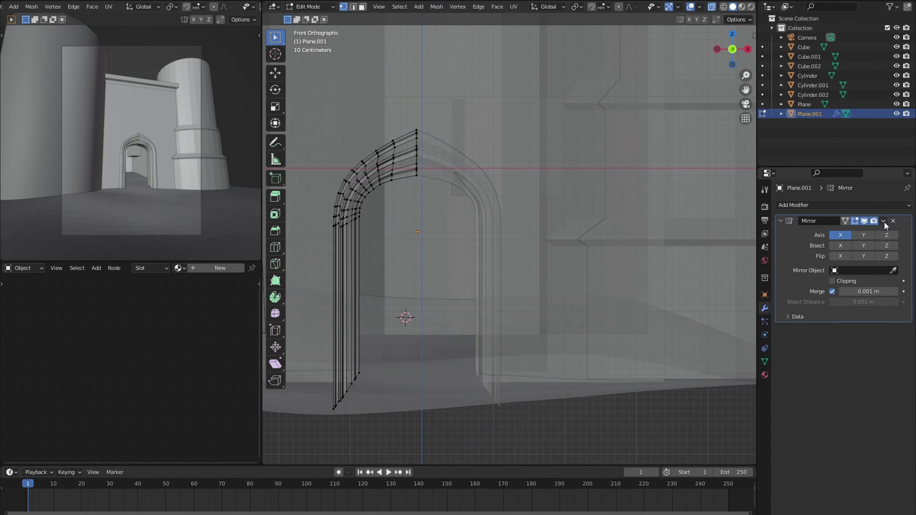
{"action": "key", "text": "a"}
{"action": "scroll", "coordinate": [480, 181], "scroll_direction": "up", "scroll_amount": 5}
{"action": "scroll", "coordinate": [480, 180], "scroll_direction": "down", "scroll_amount": 5}
{"action": "left_click_drag", "start_coordinate": [868, 291], "coordinate": [891, 291]}
{"action": "scroll", "coordinate": [507, 360], "scroll_direction": "down", "scroll_amount": 1}
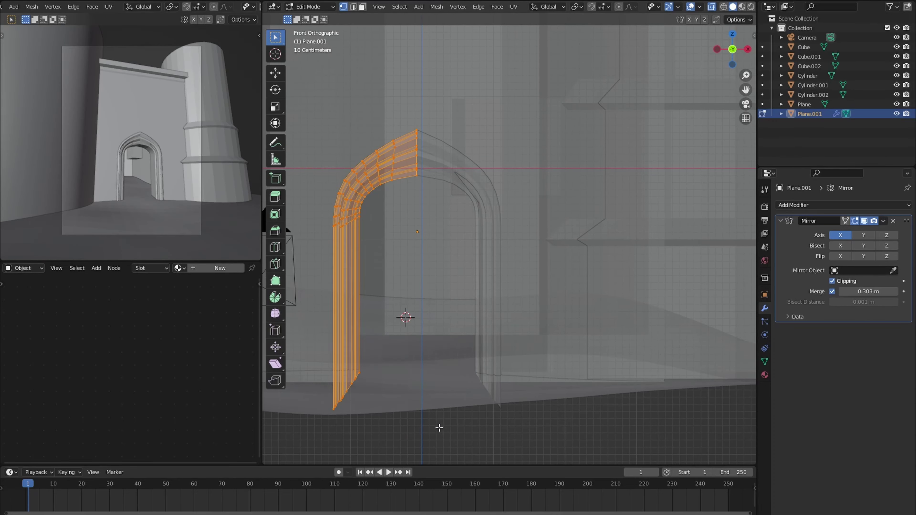
{"action": "key", "text": "ctrl+a"}
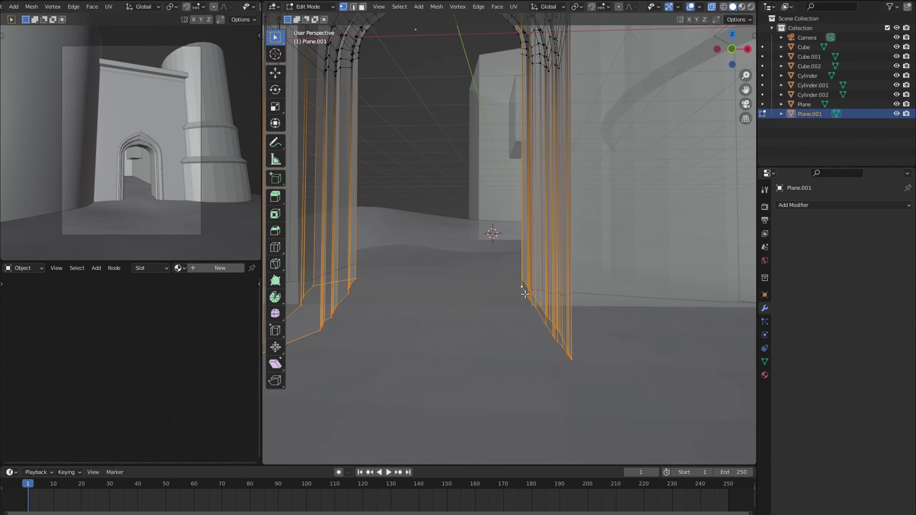
- Merge the arch's overlapping vertices by distance and return to Object Mode
{"action": "mouse_move", "coordinate": [439, 428]}
{"action": "middle_mouse_down"}
{"action": "mouse_move", "coordinate": [512, 289]}
{"action": "mouse_move", "coordinate": [516, 252]}
{"action": "middle_mouse_up"}
{"action": "scroll", "coordinate": [516, 253], "scroll_direction": "up", "scroll_amount": 5}
{"action": "key", "text": "a"}
{"action": "key", "text": "m"}
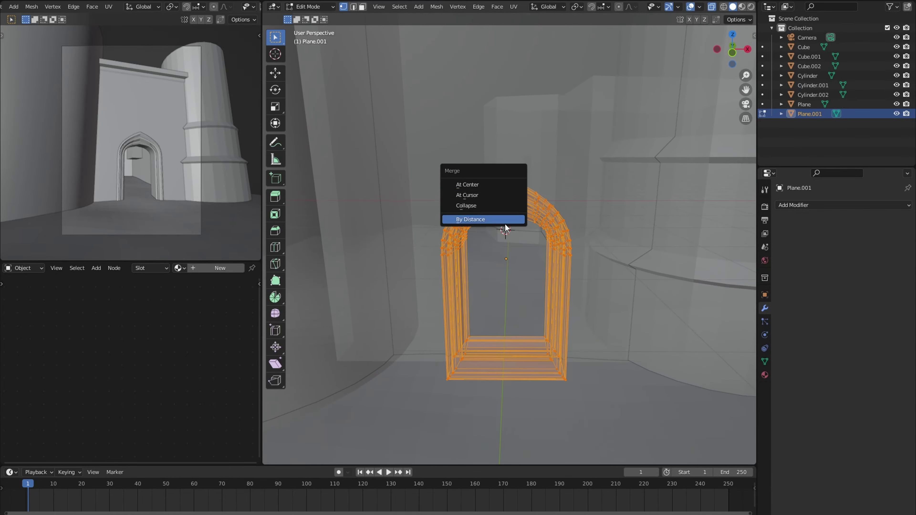
{"action": "left_click", "coordinate": [505, 226]}
{"action": "scroll", "coordinate": [516, 252], "scroll_direction": "up", "scroll_amount": 3}
{"action": "key", "text": "Tab"}
{"action": "scroll", "coordinate": [520, 274], "scroll_direction": "down", "scroll_amount": 6}
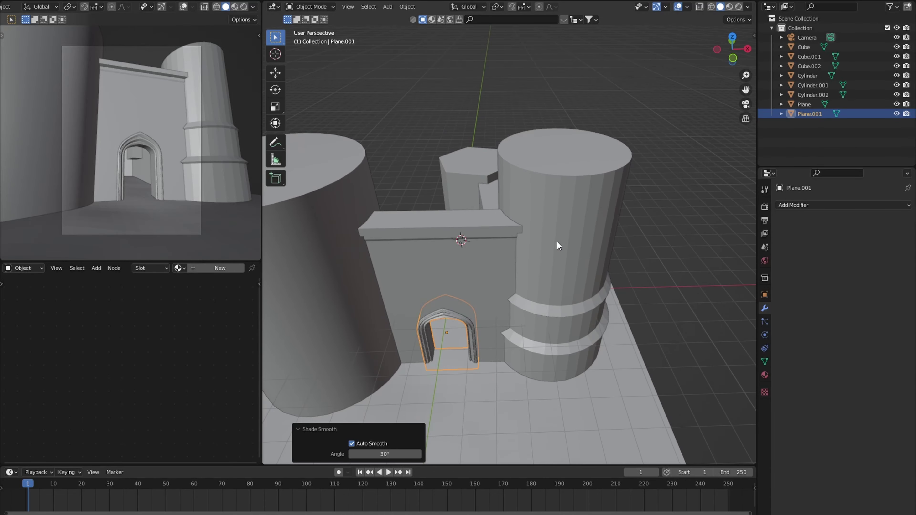
- Loop-cut the block and pull its bottom edge up in Z with proportional editing into an arc
{"action": "middle_click_drag", "start_coordinate": [556, 242], "coordinate": [482, 254]}
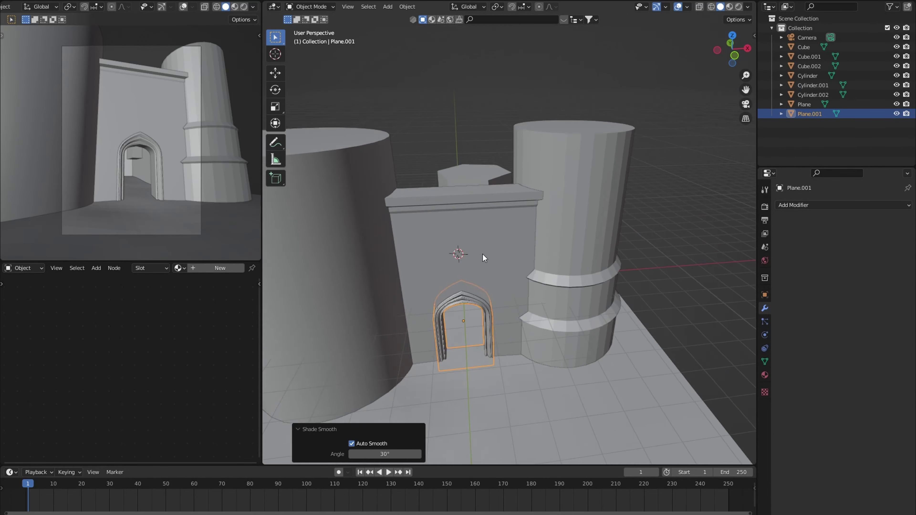
{"action": "key", "text": "KP_1"}
{"action": "scroll", "coordinate": [458, 226], "scroll_direction": "up", "scroll_amount": 4}
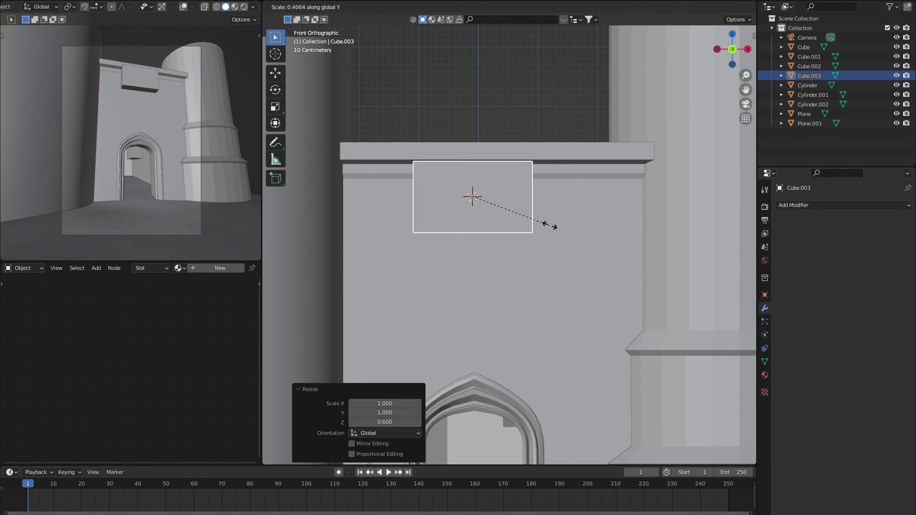
{"action": "key", "text": "Tab"}
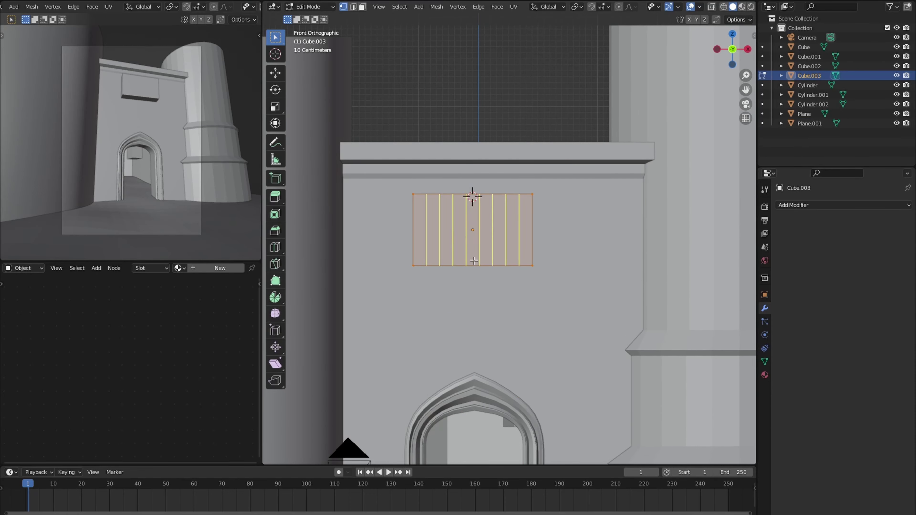
{"action": "key", "text": "o"}
{"action": "key", "text": "g"}
{"action": "key", "text": "z"}
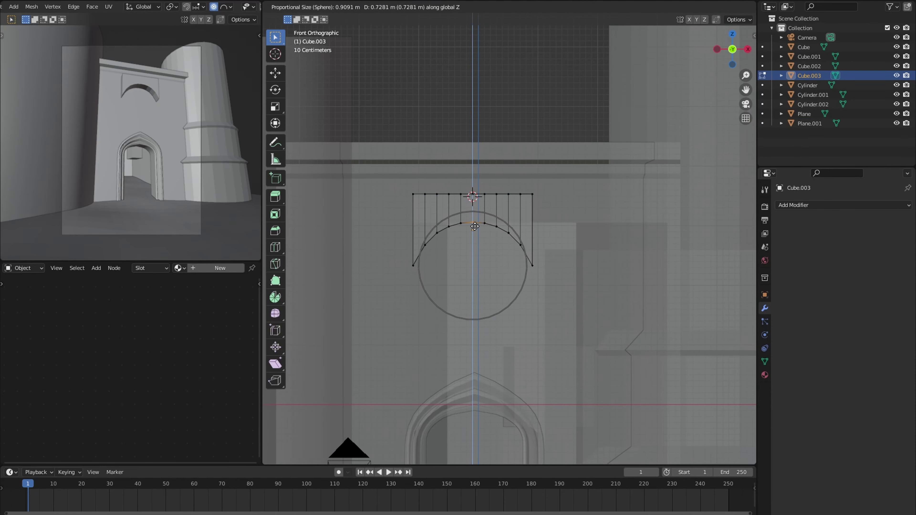
{"action": "left_click", "coordinate": [494, 193]}
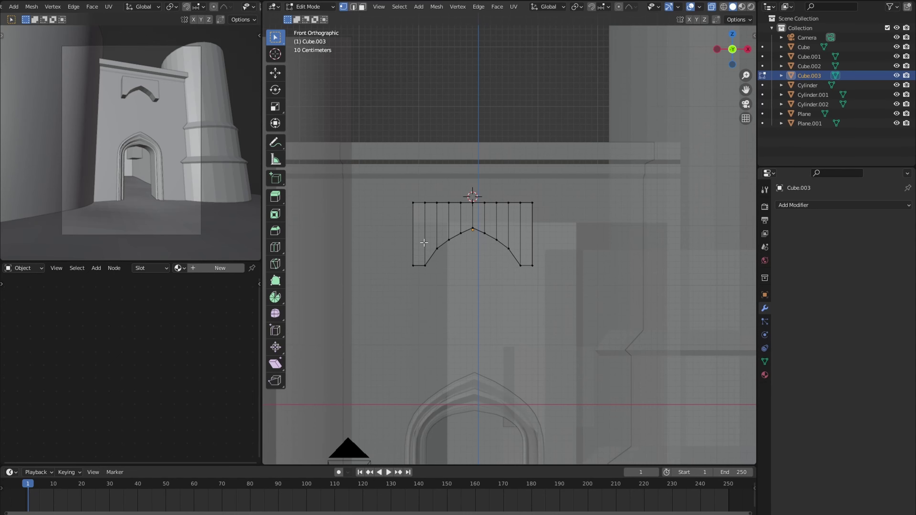
- Extrude the arch faces outward and resize the whole arch piece
{"action": "key", "text": "3"}
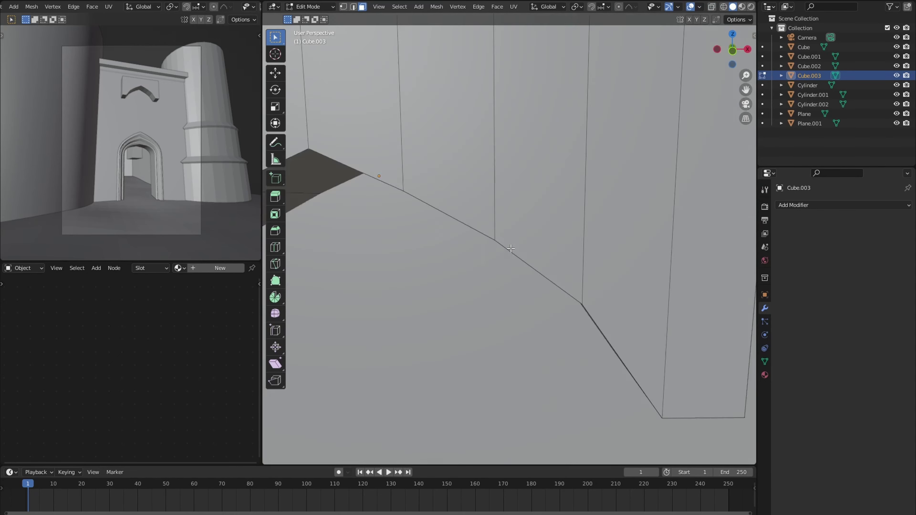
{"action": "mouse_move", "coordinate": [423, 243]}
{"action": "middle_mouse_down"}
{"action": "mouse_move", "coordinate": [363, 257]}
{"action": "mouse_move", "coordinate": [365, 231]}
{"action": "middle_mouse_up"}
{"action": "left_click", "coordinate": [573, 226]}
{"action": "key", "text": "a"}
{"action": "scroll", "coordinate": [607, 254], "scroll_direction": "down", "scroll_amount": 5}
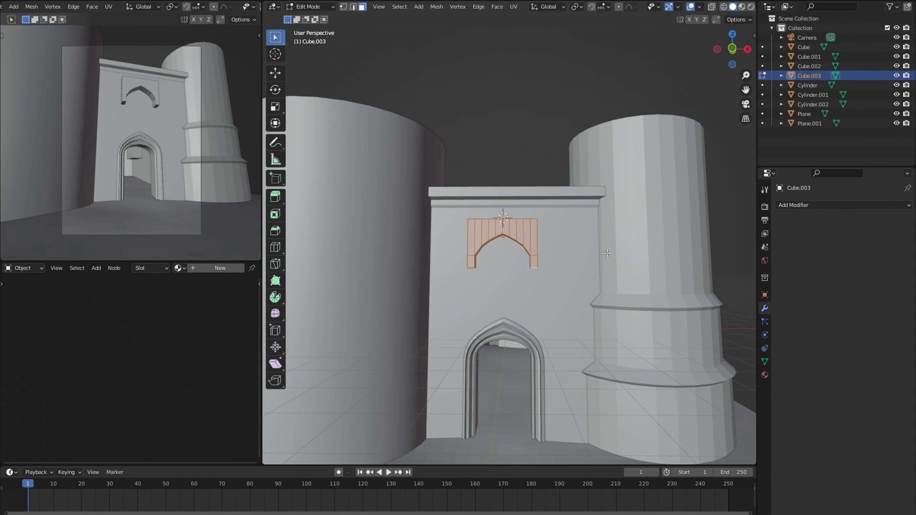
{"action": "left_click", "coordinate": [568, 241]}
{"action": "scroll", "coordinate": [425, 236], "scroll_direction": "up", "scroll_amount": 6}
- Move the arch piece front-to-back along Y onto the wall
{"action": "mouse_move", "coordinate": [388, 228]}
{"action": "middle_mouse_down"}
{"action": "mouse_move", "coordinate": [409, 228]}
{"action": "mouse_move", "coordinate": [396, 187]}
{"action": "mouse_move", "coordinate": [381, 198]}
{"action": "mouse_move", "coordinate": [378, 101]}
{"action": "middle_mouse_up"}
{"action": "key", "text": "g"}
{"action": "key", "text": "y"}
{"action": "left_click", "coordinate": [426, 194]}
- Bevel the arch piece's leg edges with 3 segments and return to Object Mode
{"action": "key", "text": "alt+a"}
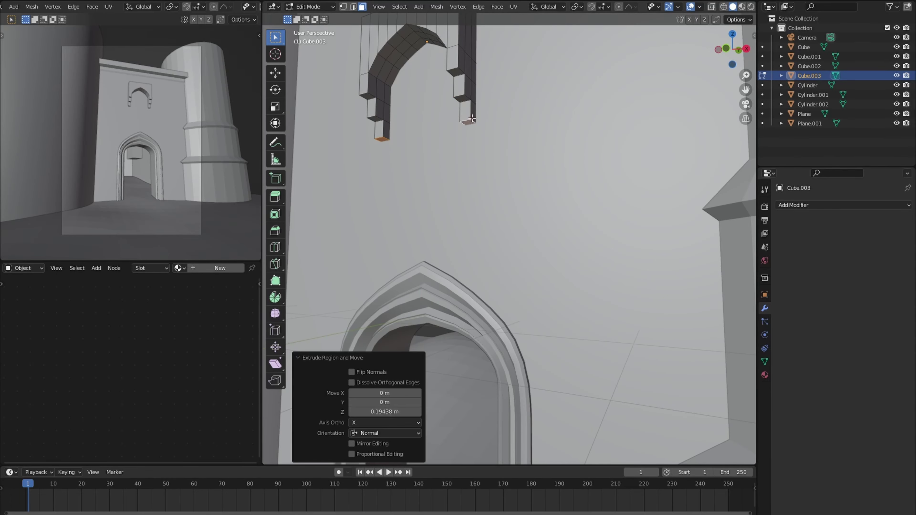
{"action": "key", "text": "2"}
{"action": "key", "text": "s"}
{"action": "left_click", "coordinate": [449, 71]}
{"action": "scroll", "coordinate": [449, 71], "scroll_direction": "down", "scroll_amount": 5}
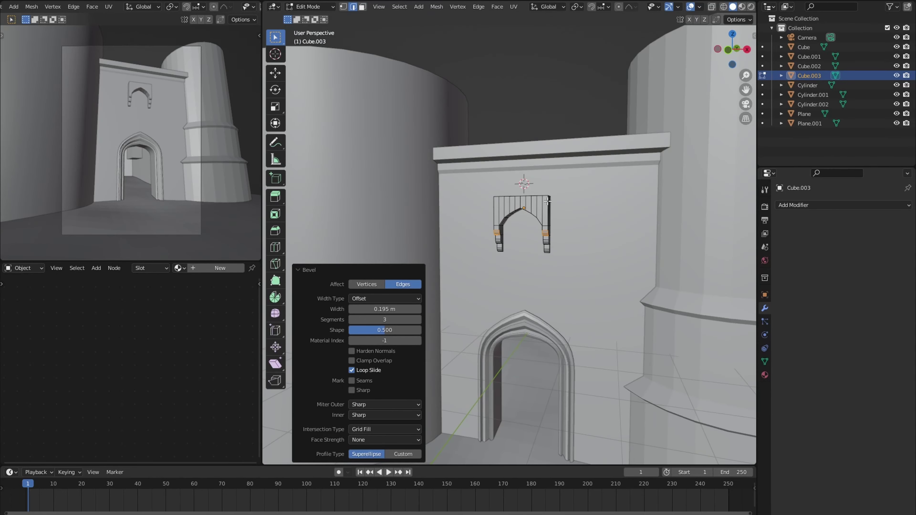
{"action": "middle_click_drag", "start_coordinate": [449, 71], "coordinate": [433, 71]}
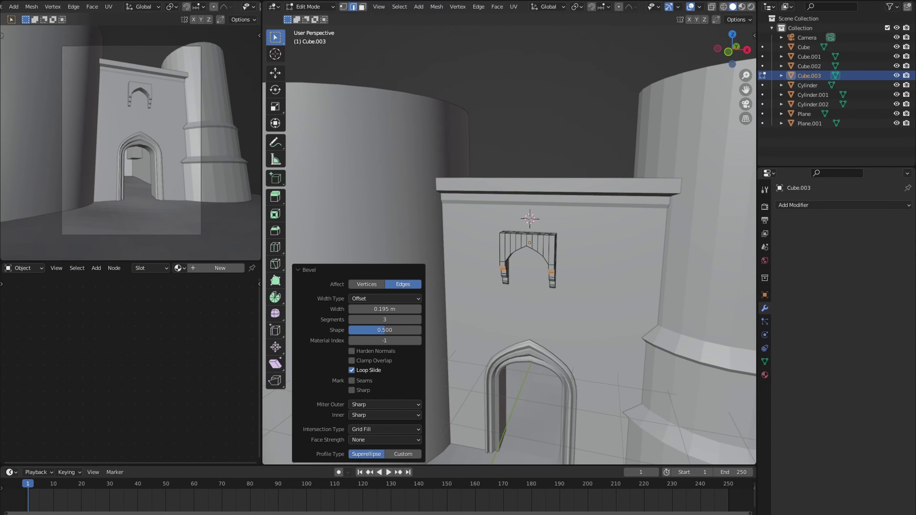
{"action": "scroll", "coordinate": [509, 238], "scroll_direction": "down", "scroll_amount": 5}
{"action": "key", "text": "Tab"}
{"action": "scroll", "coordinate": [509, 238], "scroll_direction": "up", "scroll_amount": 5}
- Move the arch piece vertically and repeat it with an Array modifier, Count 6
{"action": "key", "text": "g"}
{"action": "key", "text": "z"}
{"action": "left_click", "coordinate": [829, 205]}
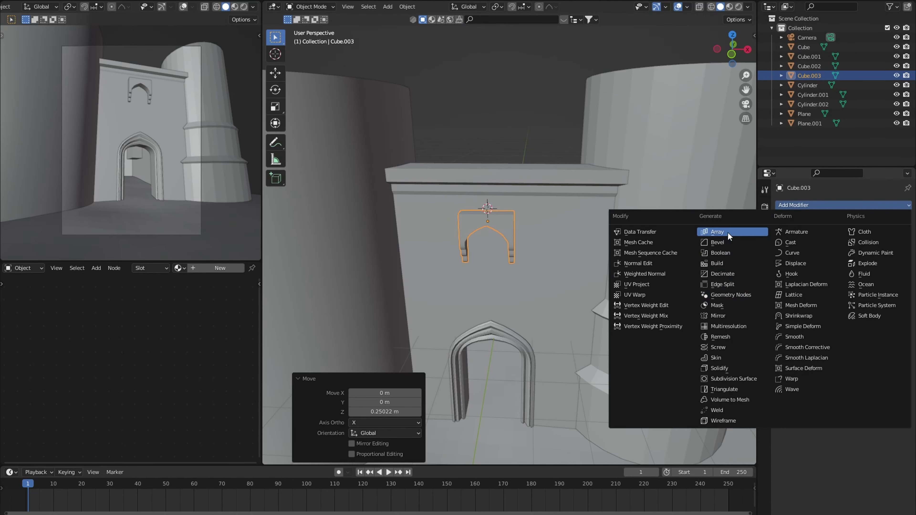
{"action": "left_click", "coordinate": [727, 232]}
{"action": "scroll", "coordinate": [593, 241], "scroll_direction": "up", "scroll_amount": 4}
- Scale the arcade's geometry along Y and add a loop cut around the pillars
{"action": "key", "text": "Tab"}
{"action": "middle_click_drag", "start_coordinate": [593, 242], "coordinate": [483, 218]}
{"action": "key", "text": "s"}
{"action": "key", "text": "y"}
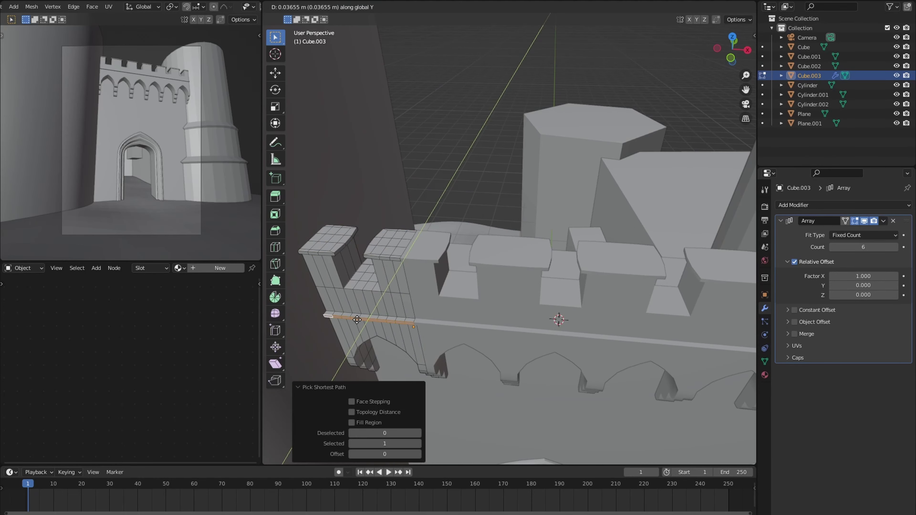
{"action": "key", "text": "2"}
{"action": "key", "text": "ctrl+r"}
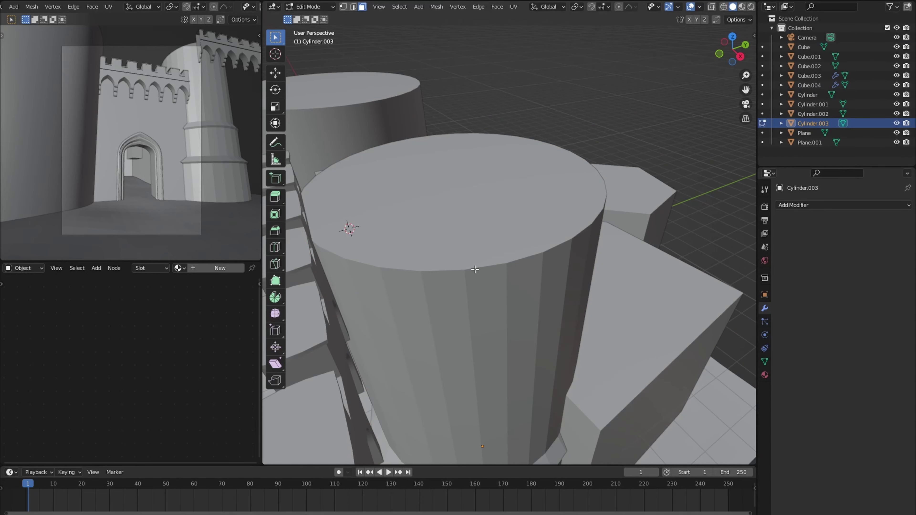
- Convert Cylinder.003 to a curve and bend Cube.004 around it with Fit Curve and a Curve modifier
{"action": "left_click", "coordinate": [479, 211]}
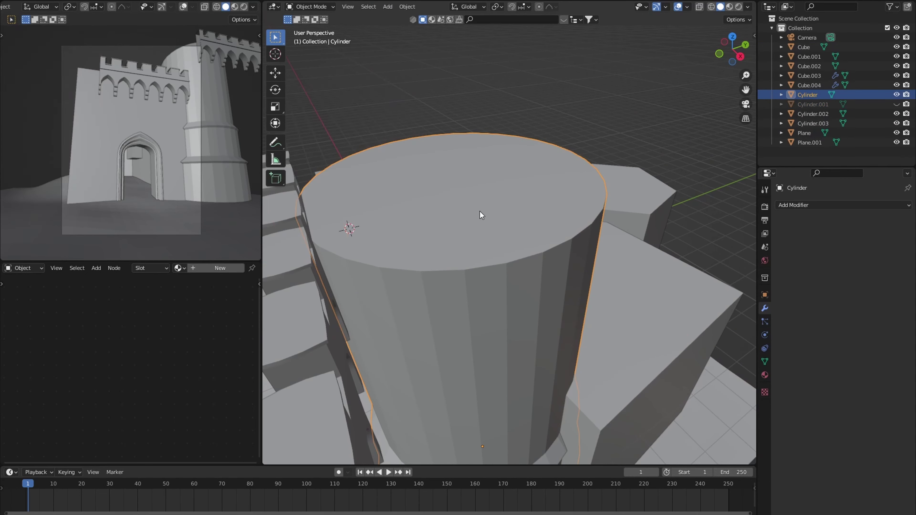
{"action": "key", "text": "Tab"}
{"action": "right_click", "coordinate": [516, 189]}
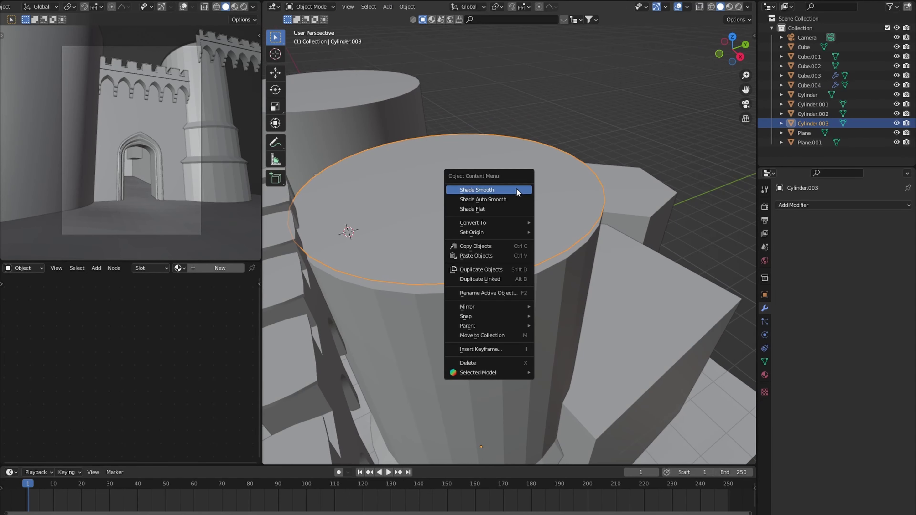
{"action": "left_click", "coordinate": [562, 226]}
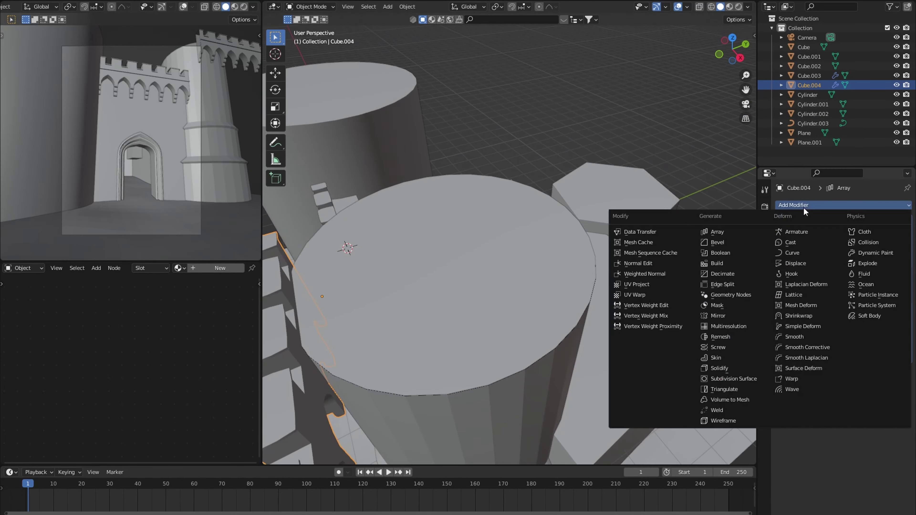
{"action": "left_click", "coordinate": [792, 252]}
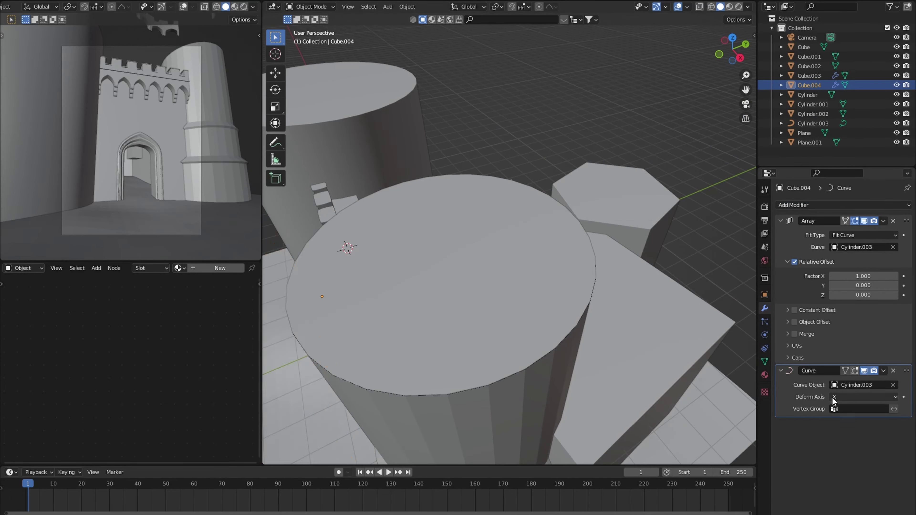
- Select the top vertices of the curved parapet with X-ray on
{"action": "right_click", "coordinate": [545, 149]}
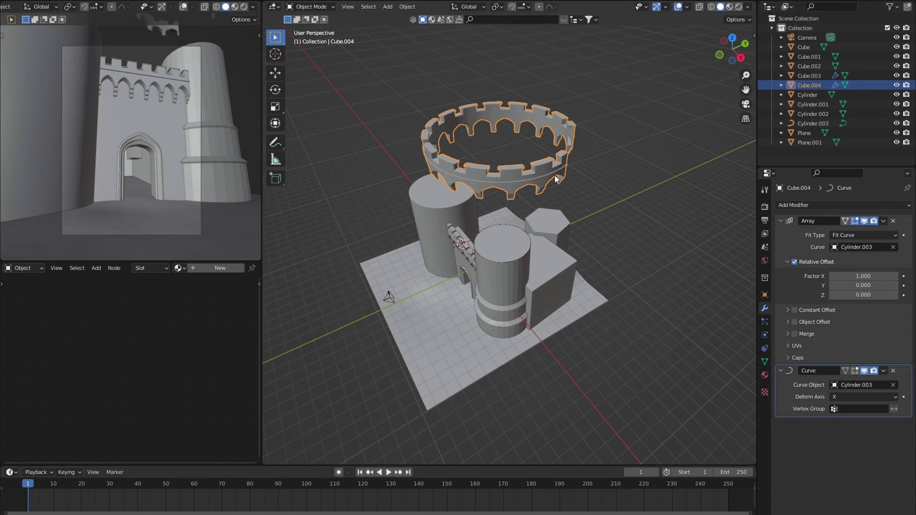
{"action": "middle_click_drag", "start_coordinate": [585, 255], "coordinate": [606, 295]}
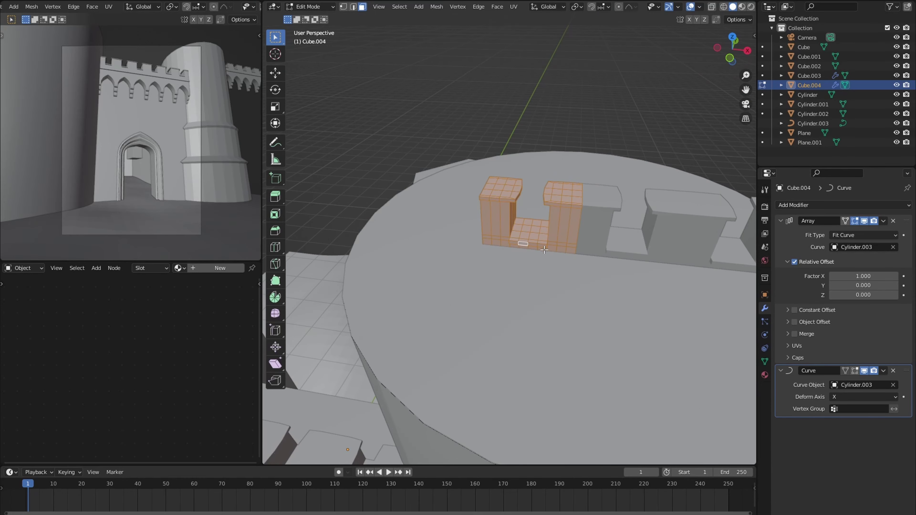
{"action": "key", "text": "1"}
{"action": "key", "text": "alt+z"}
{"action": "left_click_drag", "start_coordinate": [465, 248], "coordinate": [528, 277]}
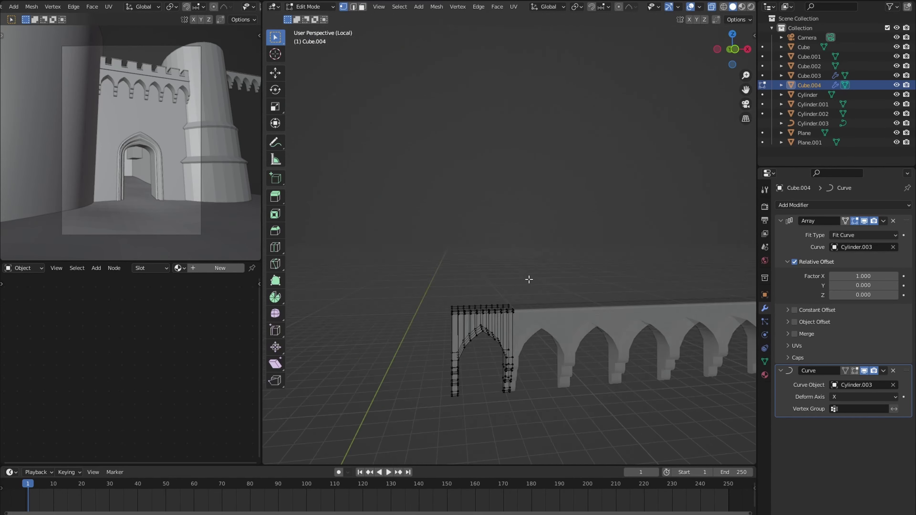
{"action": "middle_click_drag", "start_coordinate": [522, 282], "coordinate": [638, 254]}
{"action": "scroll", "coordinate": [638, 253], "scroll_direction": "up", "scroll_amount": 5}
{"action": "middle_click_drag", "start_coordinate": [654, 442], "coordinate": [444, 354]}
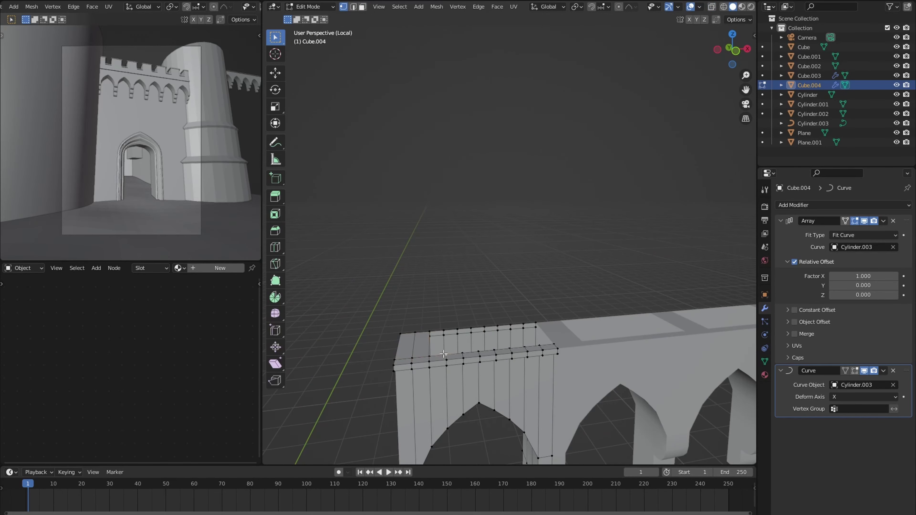
{"action": "middle_click_drag", "start_coordinate": [538, 345], "coordinate": [552, 305]}
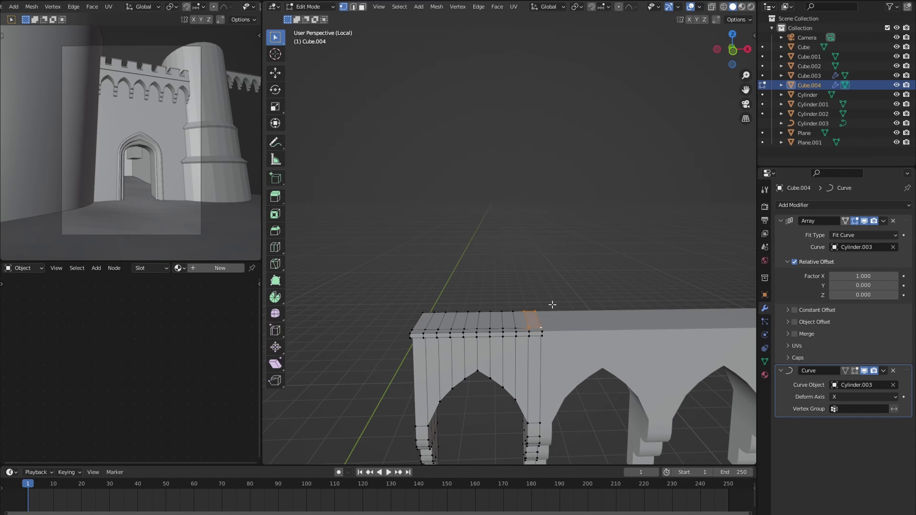
{"action": "middle_click_drag", "start_coordinate": [435, 315], "coordinate": [425, 311]}
- Raise the parapet's top faces, then return to Object Mode and leave local view
{"action": "key", "text": "3"}
{"action": "key", "text": "shift+g"}
{"action": "left_click", "coordinate": [424, 311]}
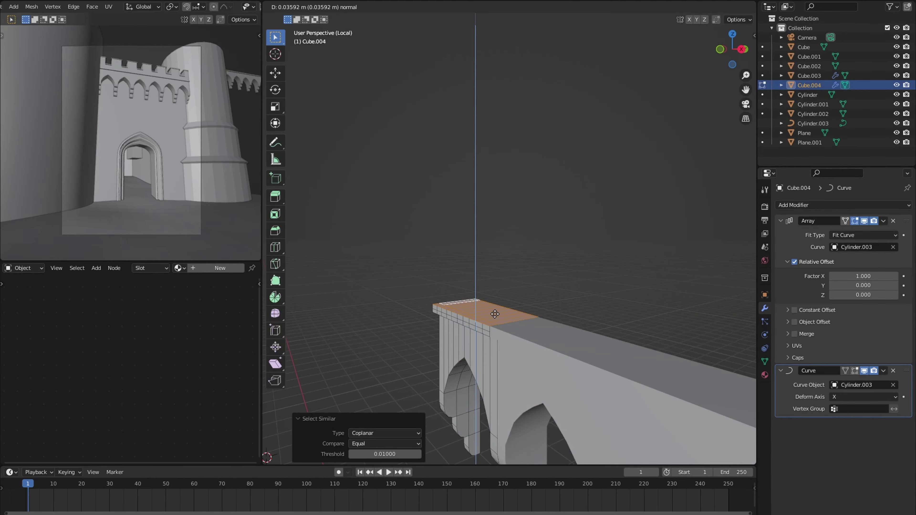
{"action": "left_click", "coordinate": [484, 328]}
{"action": "scroll", "coordinate": [485, 327], "scroll_direction": "down", "scroll_amount": 5}
{"action": "key", "text": "Tab"}
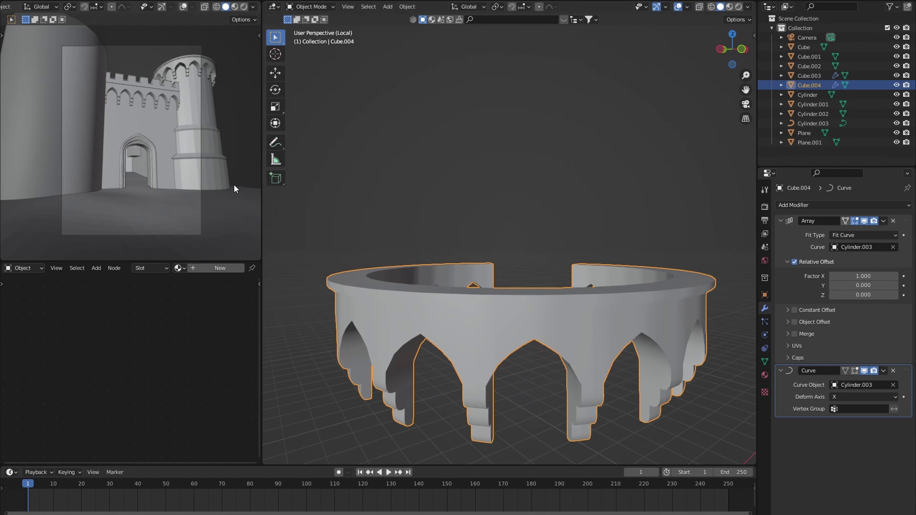
{"action": "key", "text": "KP_Divide"}
- Add a cone on the tower top and move it up in Z as a roof
{"action": "mouse_move", "coordinate": [505, 289]}
{"action": "middle_mouse_down"}
{"action": "mouse_move", "coordinate": [595, 185]}
{"action": "mouse_move", "coordinate": [553, 289]}
{"action": "middle_mouse_up"}
{"action": "key", "text": "KP_7"}
{"action": "right_click", "coordinate": [548, 360], "text": "shift"}
{"action": "key", "text": "shift+a"}
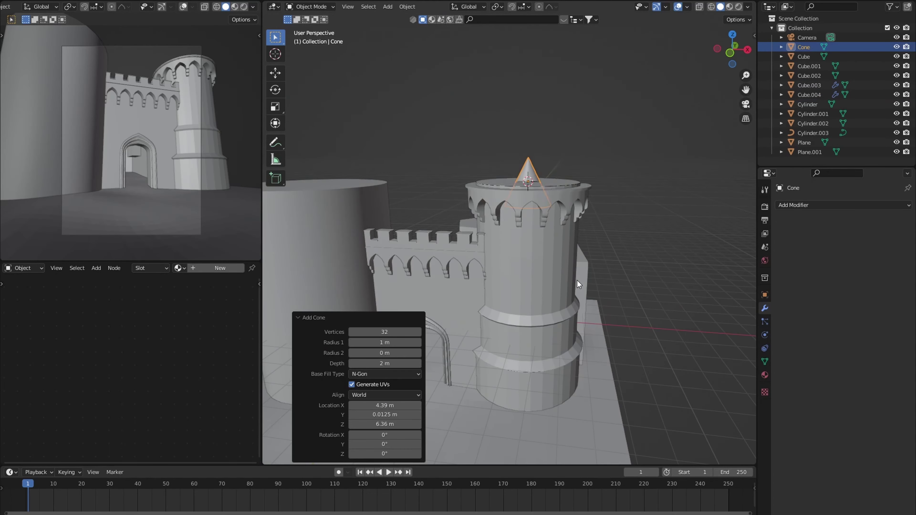
{"action": "key", "text": "g"}
{"action": "key", "text": "z"}
{"action": "left_click", "coordinate": [671, 253]}
{"action": "key", "text": "KP_7"}
- Scale down the cone roof and lower it along Z to sit on the tower
{"action": "key", "text": "s"}
{"action": "left_click", "coordinate": [702, 296]}
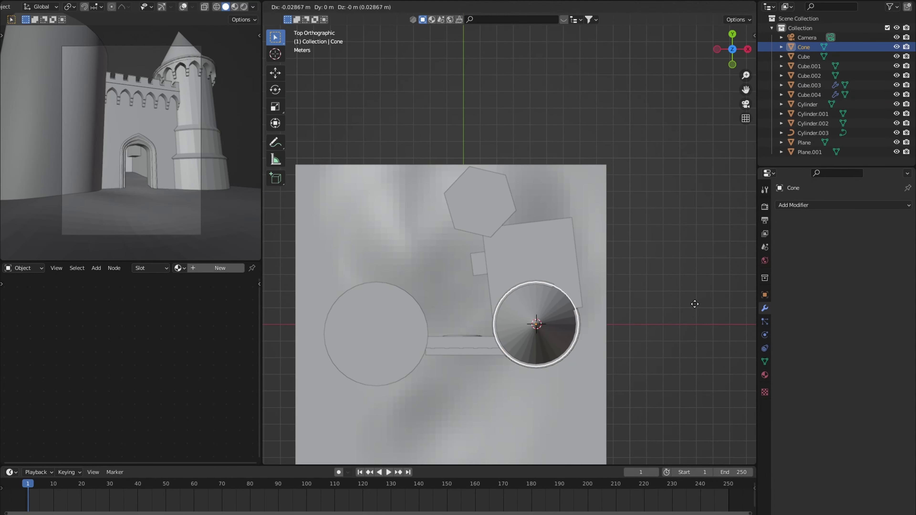
{"action": "middle_click_drag", "start_coordinate": [695, 307], "coordinate": [631, 224]}
{"action": "key", "text": "g"}
{"action": "key", "text": "z"}
{"action": "scroll", "coordinate": [615, 216], "scroll_direction": "up", "scroll_amount": 4}
{"action": "left_click", "coordinate": [616, 216]}
{"action": "key", "text": "Tab"}
{"action": "scroll", "coordinate": [627, 204], "scroll_direction": "down", "scroll_amount": 5}
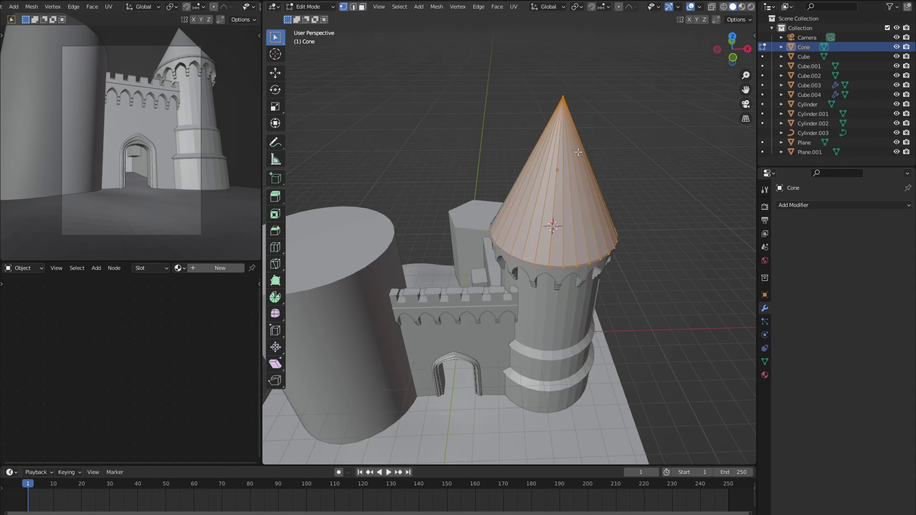
{"action": "left_click", "coordinate": [603, 150]}
{"action": "key", "text": "Tab"}
{"action": "scroll", "coordinate": [604, 150], "scroll_direction": "up", "scroll_amount": 3}
- Flare the tower cylinder's upper ring loop and widen its lower ring along Y
{"action": "left_click", "coordinate": [447, 173]}
{"action": "key", "text": "Tab"}
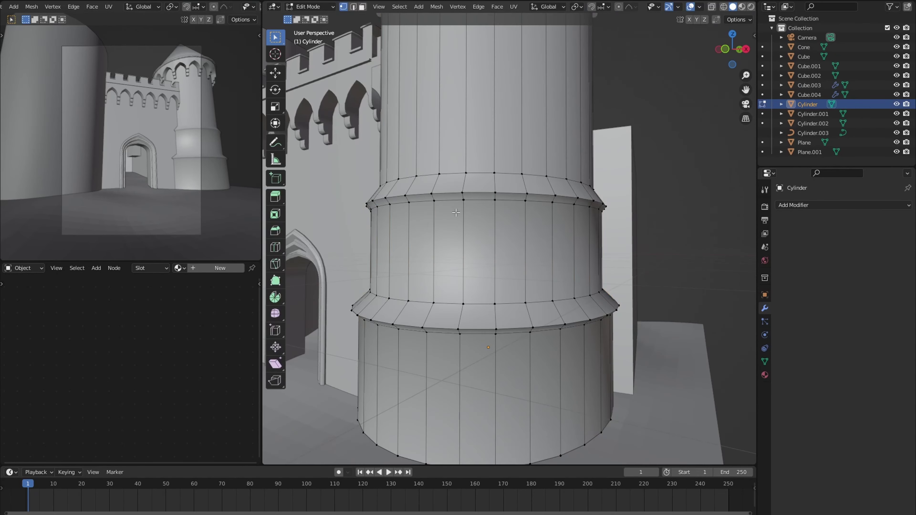
{"action": "scroll", "coordinate": [695, 243], "scroll_direction": "down", "scroll_amount": 5}
{"action": "scroll", "coordinate": [695, 243], "scroll_direction": "down", "scroll_amount": 2}
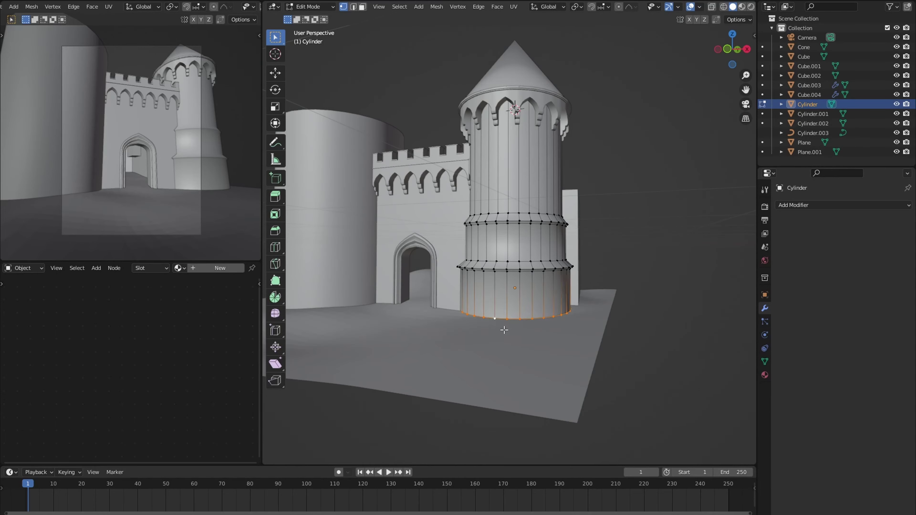
{"action": "middle_click_drag", "start_coordinate": [667, 288], "coordinate": [636, 328]}
{"action": "scroll", "coordinate": [636, 327], "scroll_direction": "up", "scroll_amount": 5}
{"action": "left_click", "coordinate": [451, 119], "text": "alt"}
{"action": "key", "text": "s"}
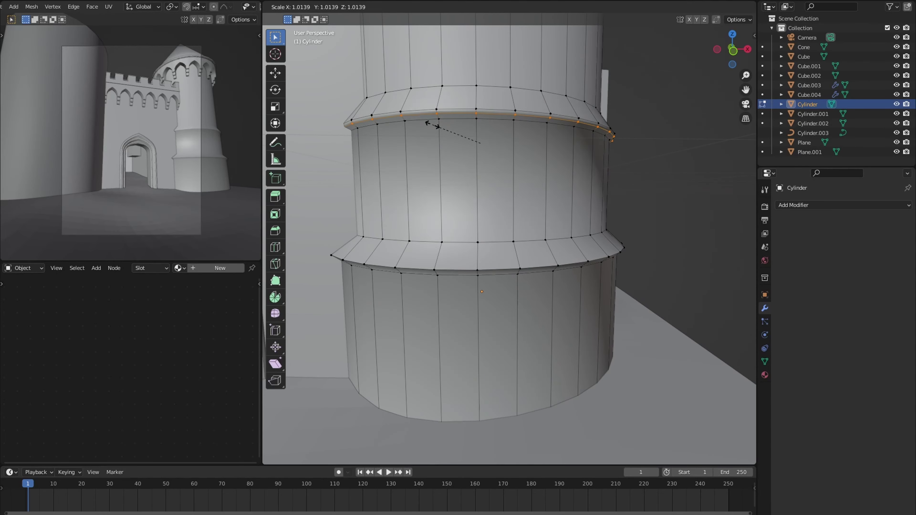
{"action": "left_click", "coordinate": [426, 123]}
{"action": "left_click", "coordinate": [438, 273], "text": "alt"}
{"action": "key", "text": "s"}
{"action": "key", "text": "y"}
{"action": "left_click", "coordinate": [432, 279]}
- Add loop cuts around the tower's upper wall
{"action": "scroll", "coordinate": [505, 252], "scroll_direction": "down", "scroll_amount": 3}
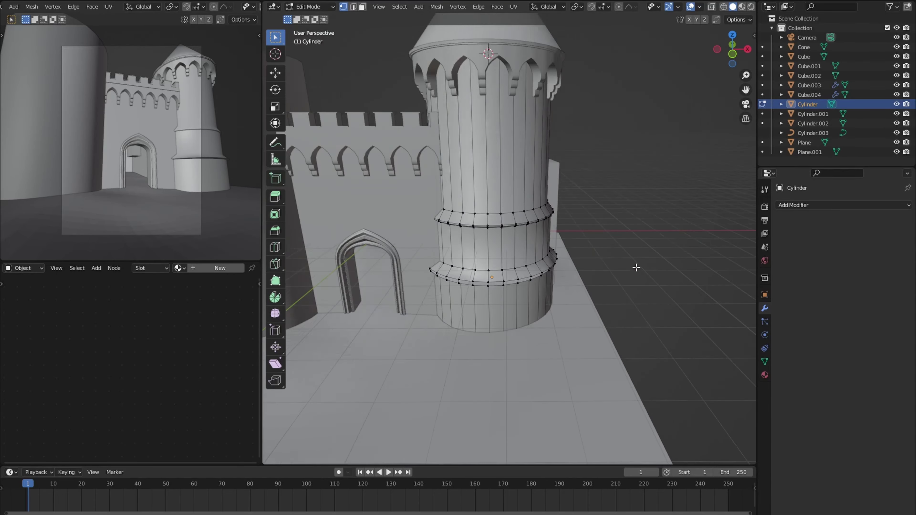
{"action": "key", "text": "ctrl+r"}
{"action": "scroll", "coordinate": [523, 217], "scroll_direction": "up", "scroll_amount": 1}
{"action": "left_click", "coordinate": [523, 216]}
{"action": "scroll", "coordinate": [548, 247], "scroll_direction": "down", "scroll_amount": 3}
- Select three faces on the upper wall and extrude them for the window slits
{"action": "key", "text": "3"}
{"action": "scroll", "coordinate": [549, 246], "scroll_direction": "up", "scroll_amount": 3}
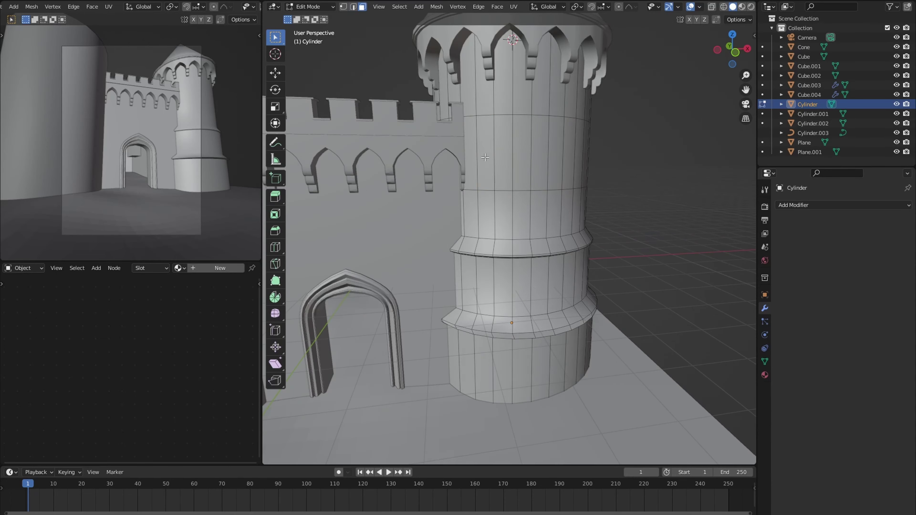
{"action": "scroll", "coordinate": [559, 224], "scroll_direction": "up", "scroll_amount": 2}
{"action": "left_click", "coordinate": [427, 213]}
{"action": "left_click", "coordinate": [509, 217], "text": "shift"}
{"action": "left_click", "coordinate": [575, 203], "text": "shift"}
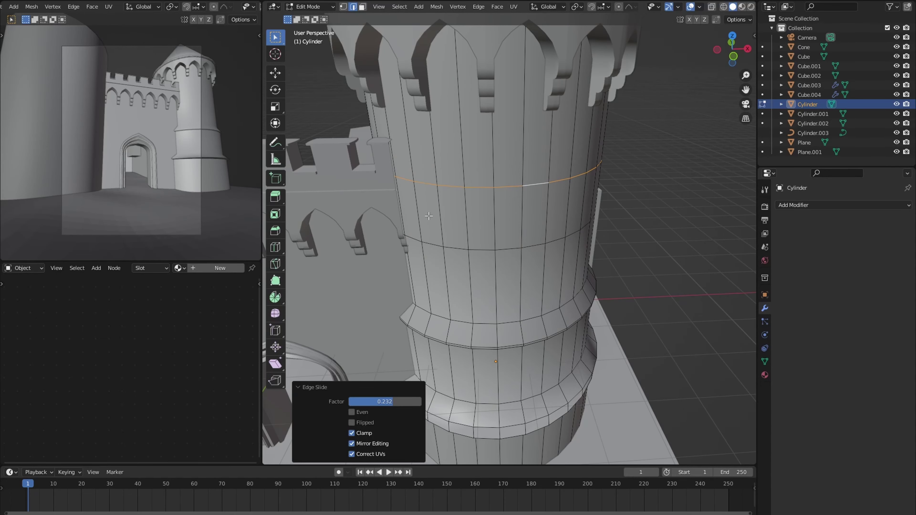
{"action": "key", "text": "alt+e"}
{"action": "left_click", "coordinate": [627, 227]}
{"action": "left_click", "coordinate": [640, 251]}
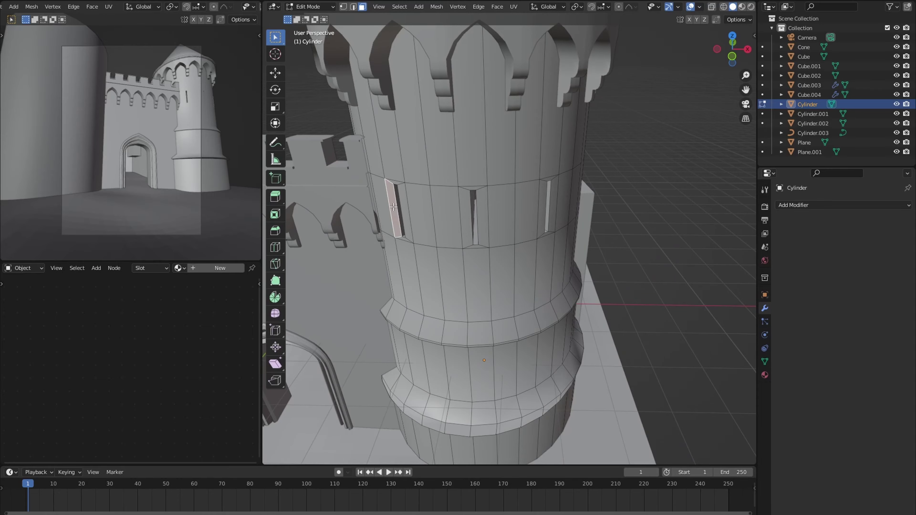
- Push the slit faces into the wall with Shrink/Fatten and rescale a horizontal edge loop
{"action": "middle_click_drag", "start_coordinate": [393, 207], "coordinate": [497, 224]}
{"action": "key", "text": "alt+s"}
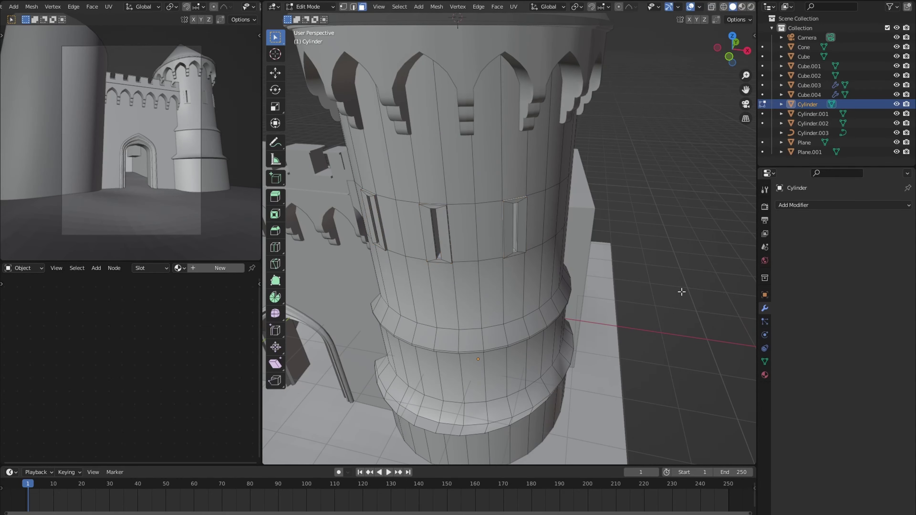
{"action": "scroll", "coordinate": [682, 292], "scroll_direction": "down", "scroll_amount": 3}
{"action": "middle_click_drag", "start_coordinate": [682, 292], "coordinate": [487, 325]}
{"action": "left_click", "coordinate": [490, 246], "text": "alt"}
{"action": "key", "text": "s"}
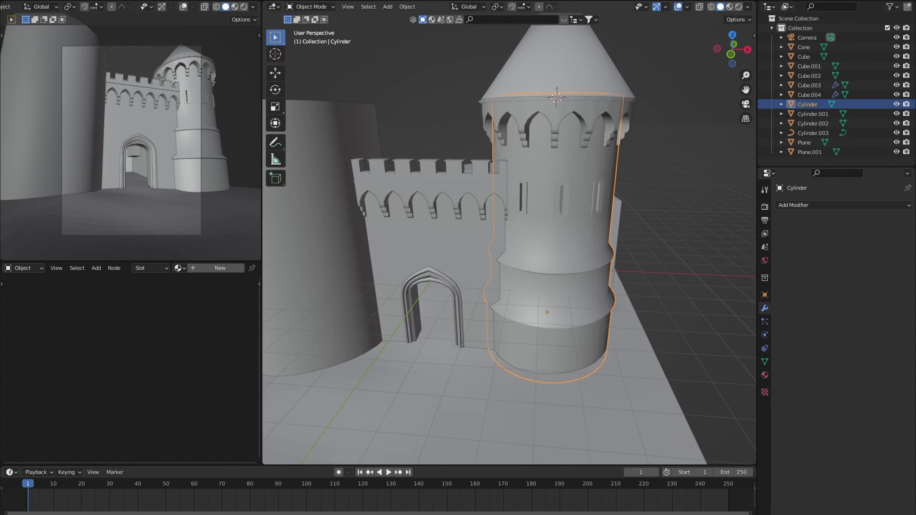
{"action": "middle_click_drag", "start_coordinate": [415, 318], "coordinate": [467, 322]}
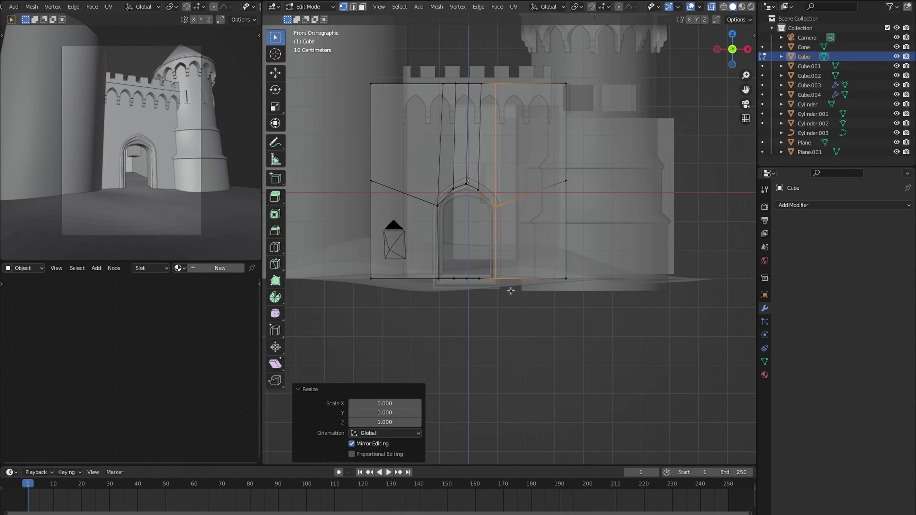
- Straighten the vertex column above the gate arch into a vertical line
{"action": "left_click", "coordinate": [489, 291]}
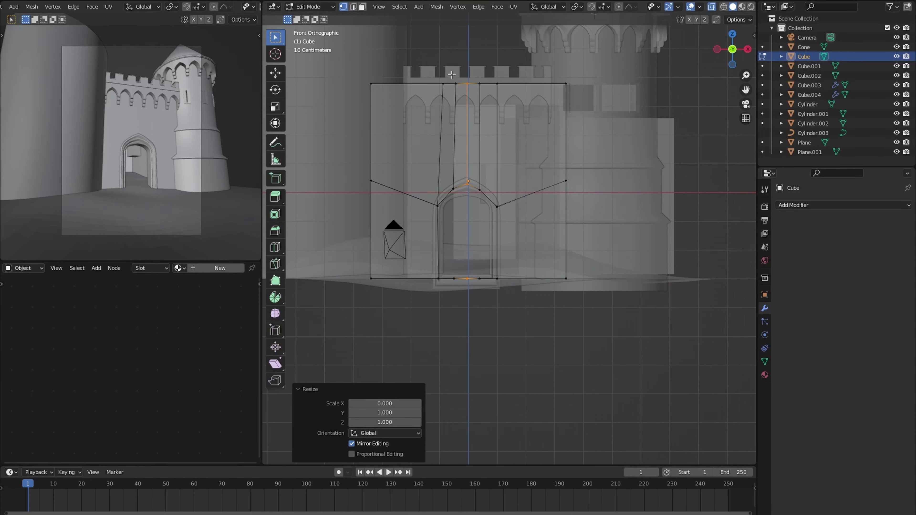
{"action": "left_click", "coordinate": [447, 303], "text": "alt"}
{"action": "key", "text": "shift+r"}
{"action": "left_click", "coordinate": [449, 65]}
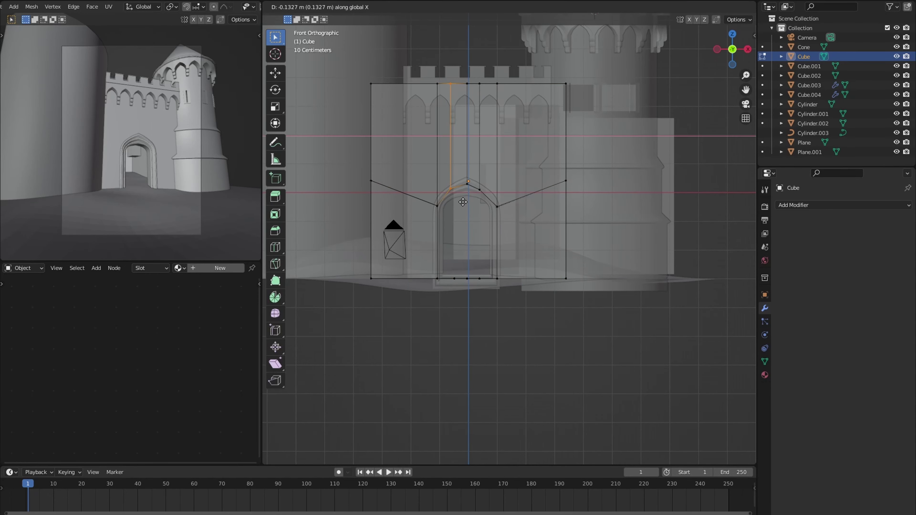
- Slide a new horizontal edge loop into place across the wall face
{"action": "scroll", "coordinate": [478, 172], "scroll_direction": "up", "scroll_amount": 2}
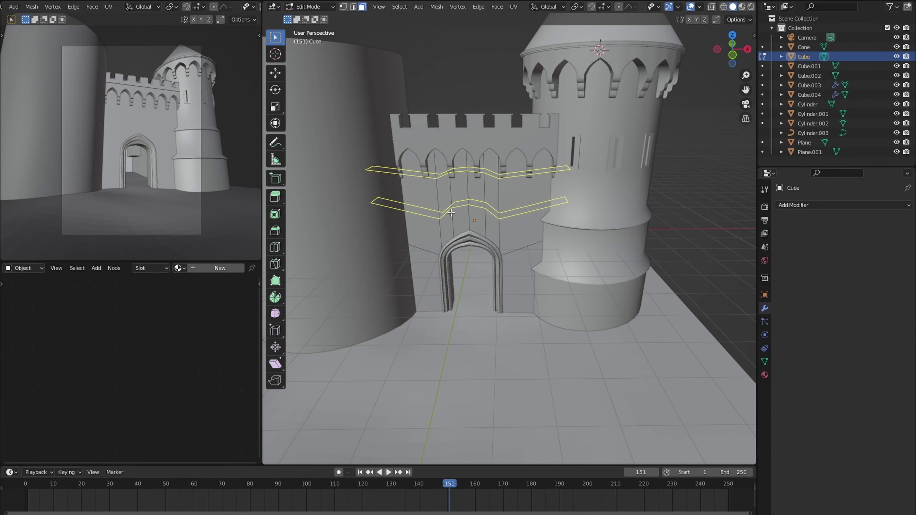
{"action": "key", "text": "e"}
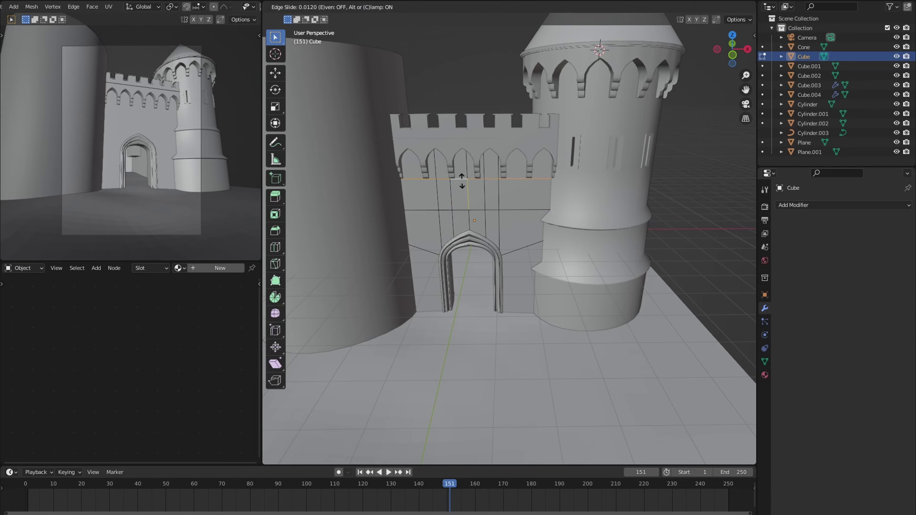
{"action": "left_click", "coordinate": [455, 214]}
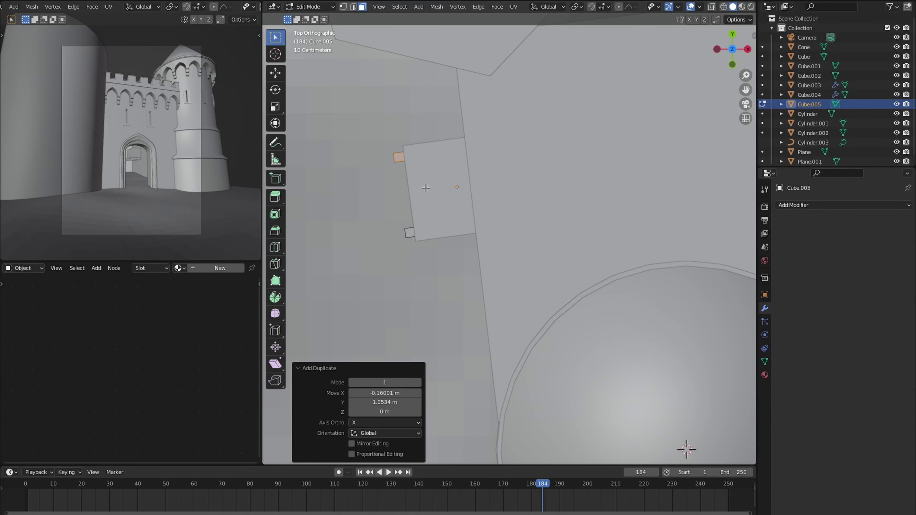
- Rotate the new beams 90 degrees about X (rx90) and position them in top view
{"action": "middle_click_drag", "start_coordinate": [426, 188], "coordinate": [506, 176]}
{"action": "key", "text": "KP_7"}
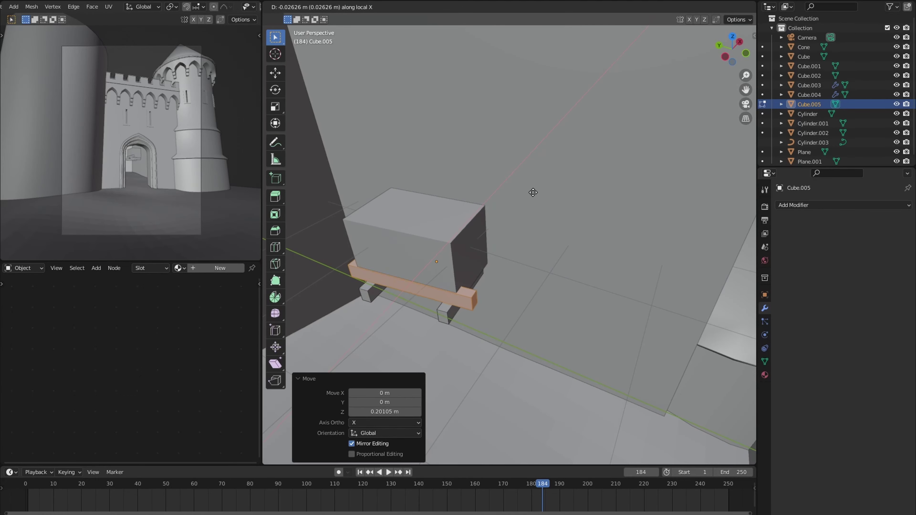
{"action": "middle_click_drag", "start_coordinate": [452, 313], "coordinate": [504, 333]}
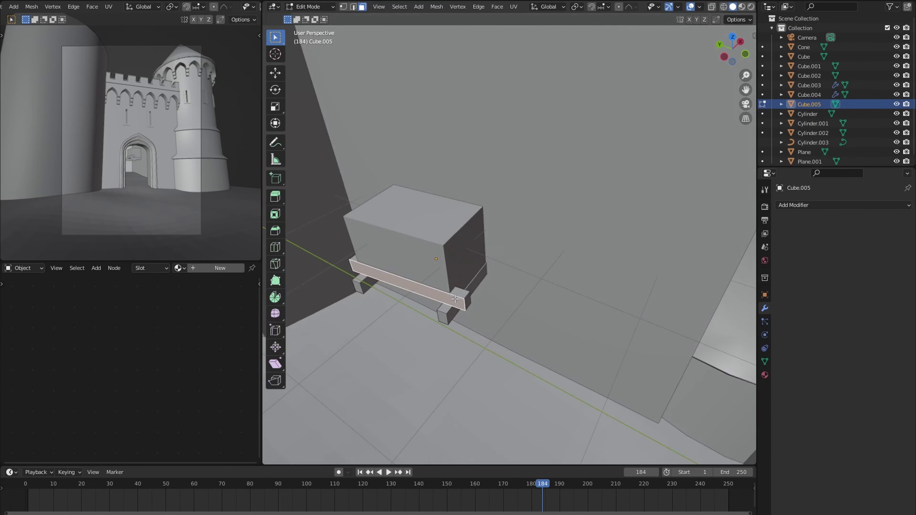
{"action": "type", "text": "rx90"}
{"action": "key", "text": "Return"}
{"action": "key", "text": "KP_7"}
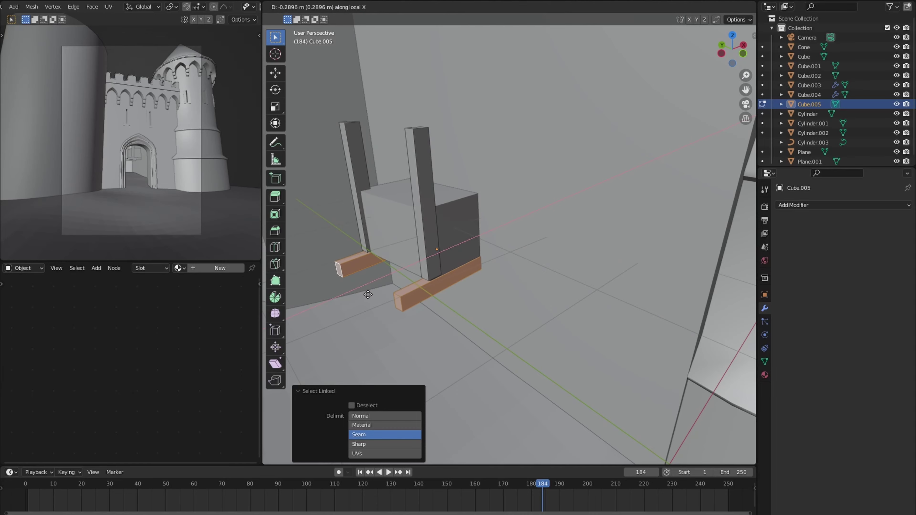
{"action": "left_click", "coordinate": [368, 295]}
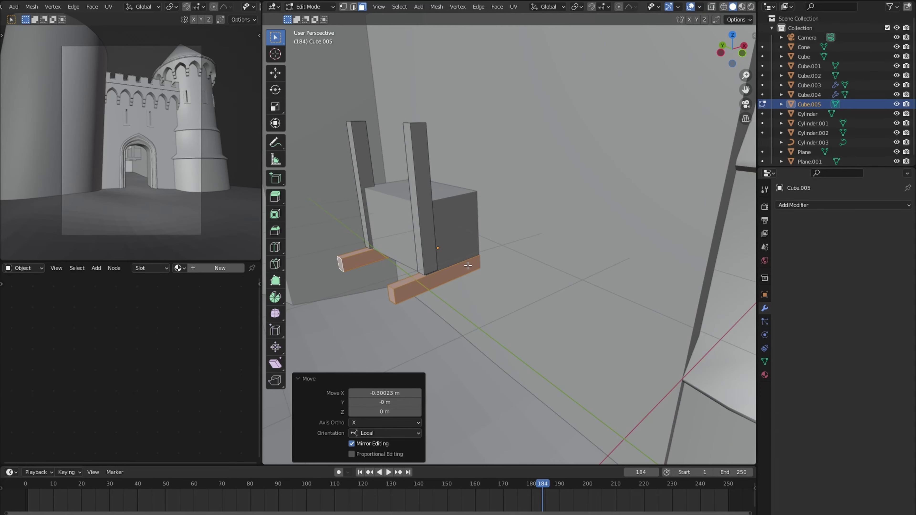
- Move the stand's beams along local Y and local X into place
{"action": "middle_click_drag", "start_coordinate": [368, 295], "coordinate": [476, 257]}
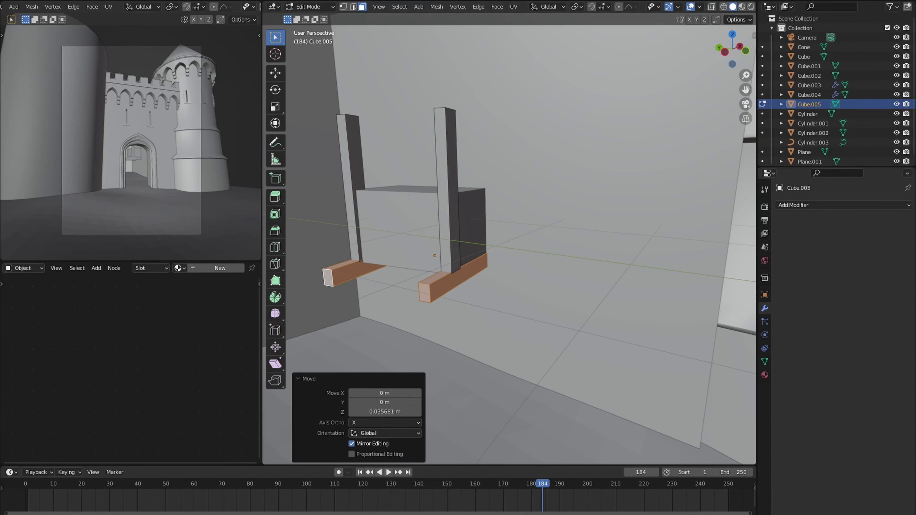
{"action": "key", "text": "g"}
{"action": "key", "text": "y"}
{"action": "key", "text": "y"}
{"action": "key", "text": "Return"}
{"action": "mouse_move", "coordinate": [433, 307]}
{"action": "middle_mouse_down"}
{"action": "mouse_move", "coordinate": [479, 327]}
{"action": "mouse_move", "coordinate": [458, 324]}
{"action": "middle_mouse_up"}
{"action": "key", "text": "g"}
{"action": "key", "text": "x"}
{"action": "key", "text": "x"}
{"action": "left_click", "coordinate": [430, 368]}
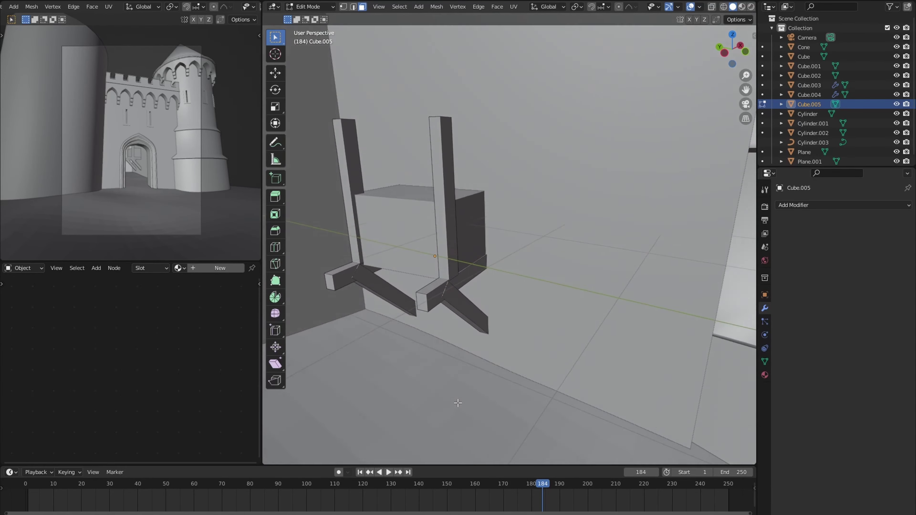
- Select the linked feet geometry and reposition it at the base of the posts
{"action": "middle_click_drag", "start_coordinate": [430, 368], "coordinate": [419, 308]}
{"action": "key", "text": "ctrl+l"}
{"action": "left_click", "coordinate": [351, 311]}
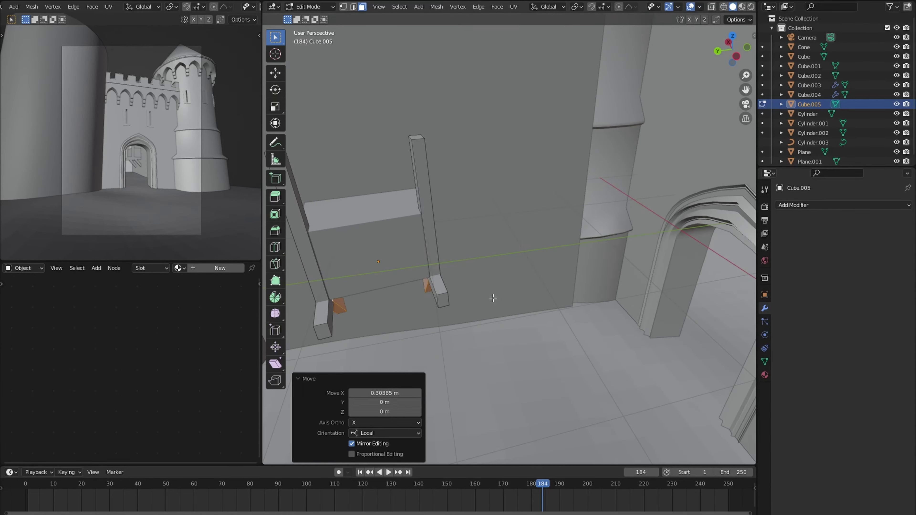
{"action": "key", "text": "shift+Left"}
{"action": "middle_click_drag", "start_coordinate": [351, 311], "coordinate": [508, 318]}
- Duplicate the stand's box, lift the copy along Z and narrow it along local X
{"action": "key", "text": "Tab"}
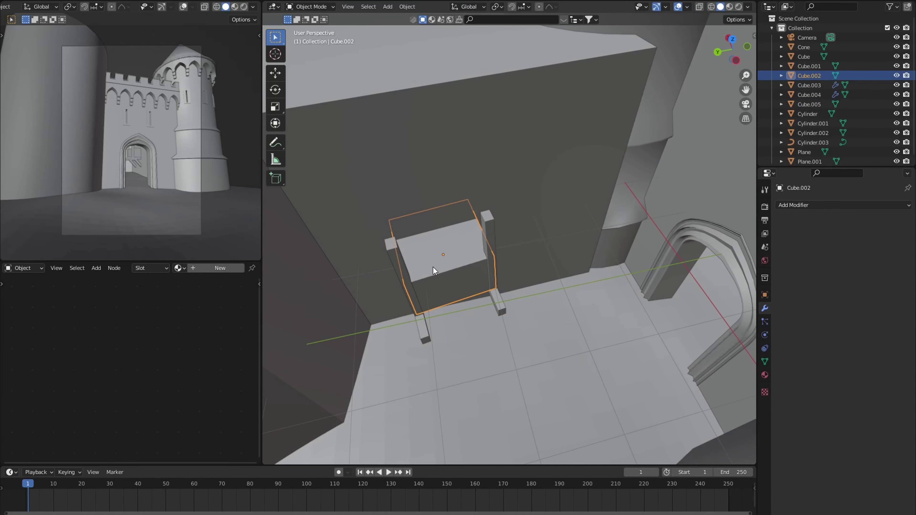
{"action": "key", "text": "shift+d"}
{"action": "key", "text": "z"}
{"action": "left_click", "coordinate": [420, 204]}
{"action": "key", "text": "Tab"}
{"action": "key", "text": "s"}
{"action": "key", "text": "x"}
{"action": "key", "text": "x"}
{"action": "left_click", "coordinate": [475, 177]}
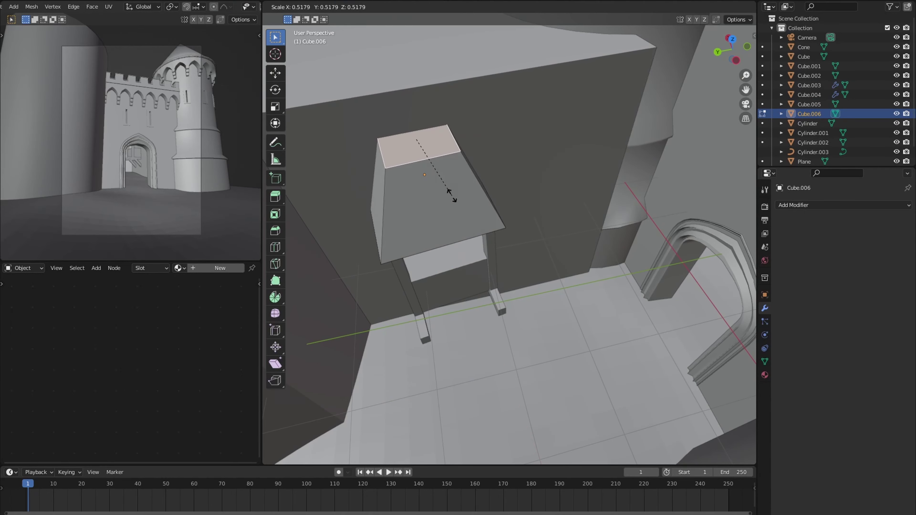
- Raise the copy's top face along Z to shape a roof
{"action": "key", "text": "g"}
{"action": "key", "text": "z"}
{"action": "left_click", "coordinate": [446, 200]}
{"action": "mouse_move", "coordinate": [446, 200]}
{"action": "middle_mouse_down"}
{"action": "mouse_move", "coordinate": [436, 219]}
{"action": "mouse_move", "coordinate": [442, 286]}
{"action": "middle_mouse_up"}
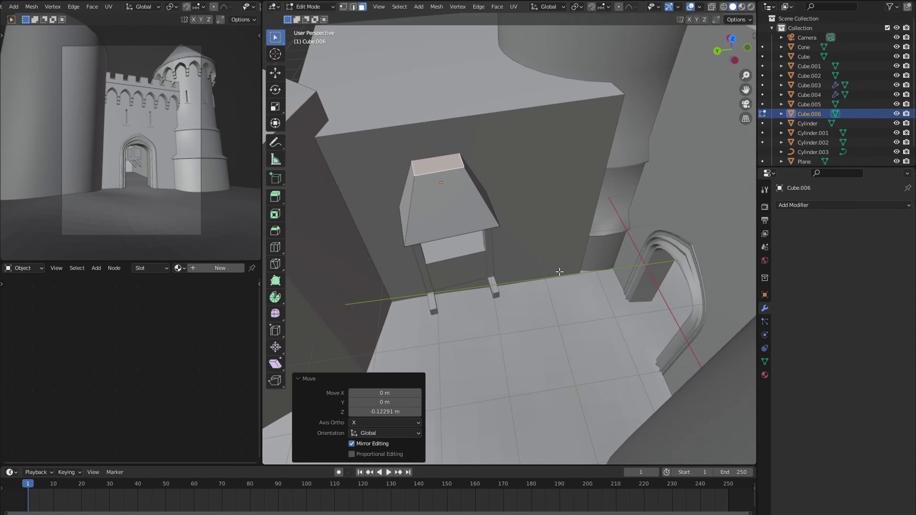
{"action": "key", "text": "Tab"}
- Copy the wall block into a new slab, scale it in Z and lower it to the ground
{"action": "left_click", "coordinate": [443, 286]}
{"action": "key", "text": "KP_7"}
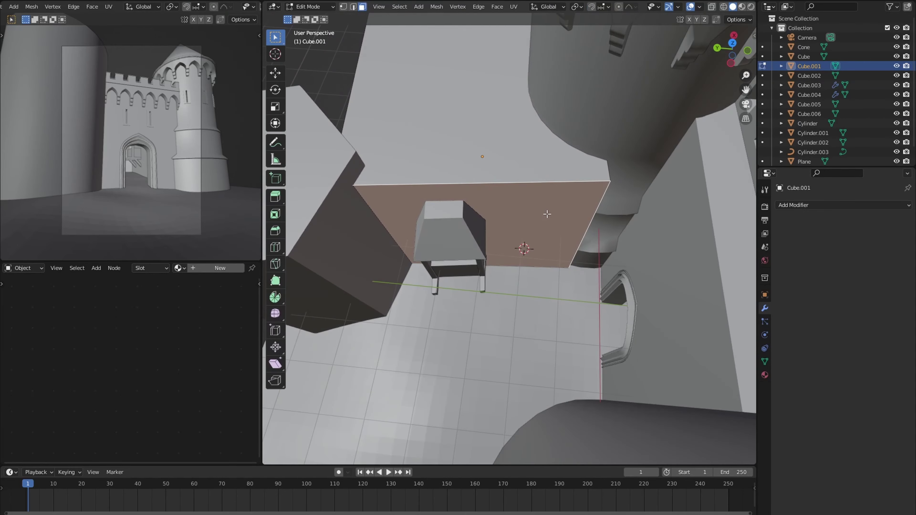
{"action": "right_click", "coordinate": [515, 259]}
{"action": "left_click", "coordinate": [496, 259]}
{"action": "key", "text": "g"}
{"action": "left_click", "coordinate": [523, 275]}
{"action": "middle_click_drag", "start_coordinate": [523, 275], "coordinate": [556, 288]}
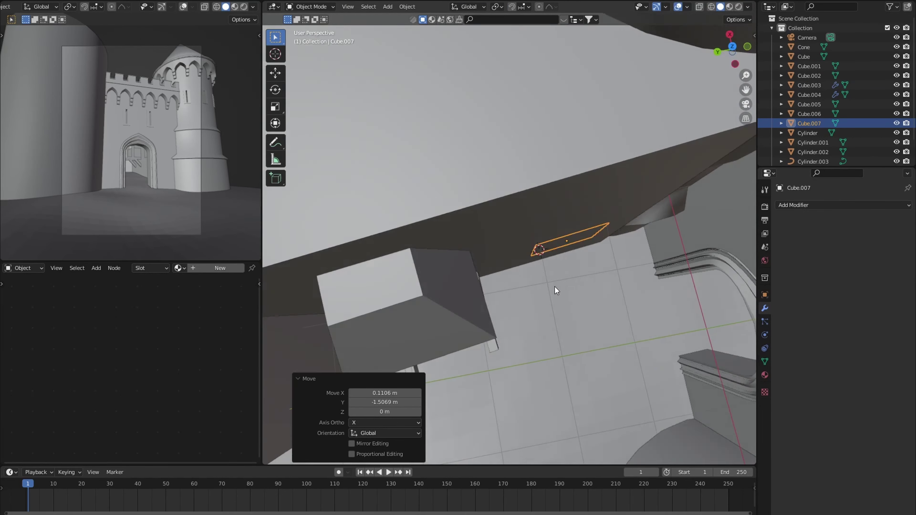
{"action": "key", "text": "s"}
{"action": "key", "text": "z"}
{"action": "key", "text": "g"}
{"action": "key", "text": "z"}
{"action": "left_click", "coordinate": [478, 307]}
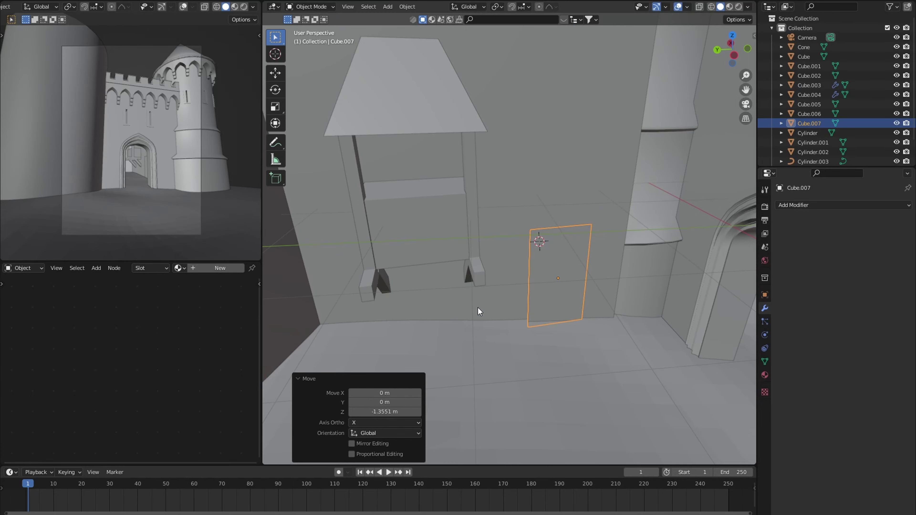
{"action": "mouse_move", "coordinate": [541, 274]}
{"action": "middle_mouse_down"}
{"action": "mouse_move", "coordinate": [577, 275]}
{"action": "mouse_move", "coordinate": [598, 258]}
{"action": "mouse_move", "coordinate": [565, 272]}
{"action": "mouse_move", "coordinate": [562, 327]}
{"action": "mouse_move", "coordinate": [525, 219]}
{"action": "mouse_move", "coordinate": [535, 201]}
{"action": "middle_mouse_up"}
- Inset the slab's front face and recess it to form a framed door panel
{"action": "key", "text": "Tab"}
{"action": "key", "text": "i"}
{"action": "left_click", "coordinate": [594, 254]}
{"action": "key", "text": "e"}
{"action": "key", "text": "g"}
{"action": "key", "text": "z"}
{"action": "left_click", "coordinate": [566, 289]}
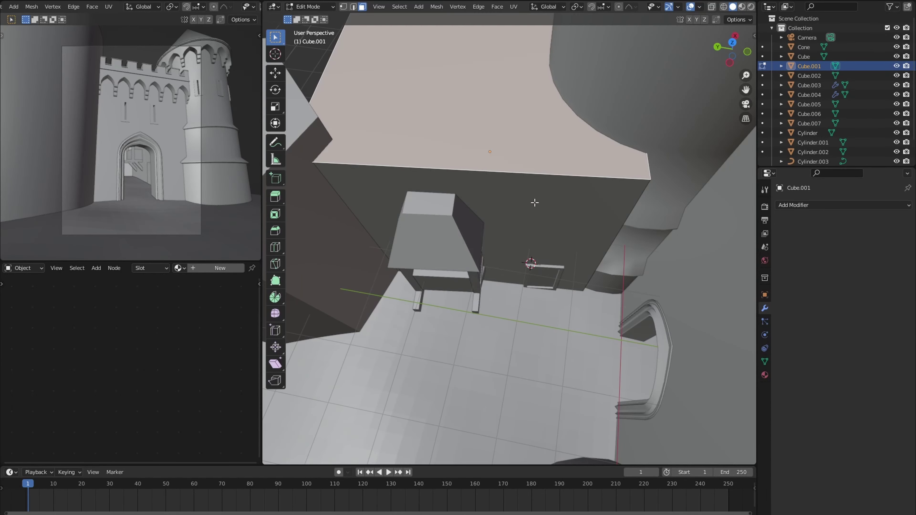
- Cut a new edge loop across the door block and slide it into position
{"action": "key", "text": "ctrl+r"}
{"action": "left_click", "coordinate": [541, 259]}
{"action": "left_click", "coordinate": [575, 268]}
{"action": "mouse_move", "coordinate": [575, 269]}
{"action": "middle_mouse_down"}
{"action": "mouse_move", "coordinate": [548, 215]}
{"action": "mouse_move", "coordinate": [495, 255]}
{"action": "mouse_move", "coordinate": [505, 253]}
{"action": "mouse_move", "coordinate": [548, 337]}
{"action": "middle_mouse_up"}
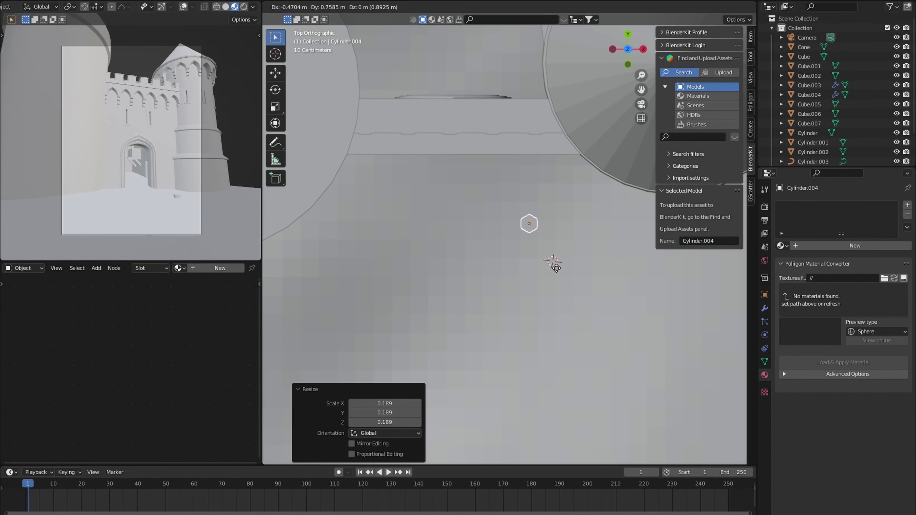
- Extrude the new cylinder's top face upward and taper it by scaling
{"action": "left_click", "coordinate": [556, 267]}
{"action": "middle_click_drag", "start_coordinate": [556, 268], "coordinate": [604, 346]}
{"action": "key", "text": "Tab"}
{"action": "left_click", "coordinate": [588, 342]}
{"action": "key", "text": "e"}
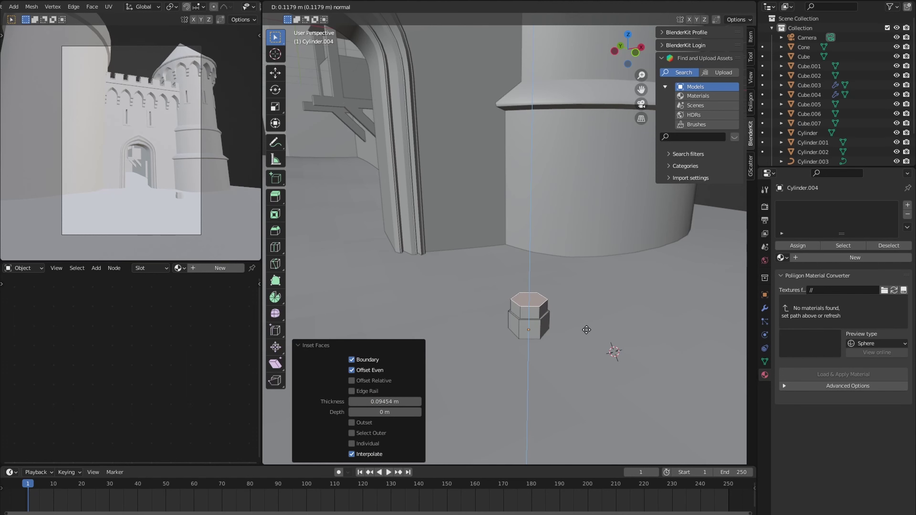
{"action": "left_click", "coordinate": [529, 304], "text": "alt"}
{"action": "key", "text": "s"}
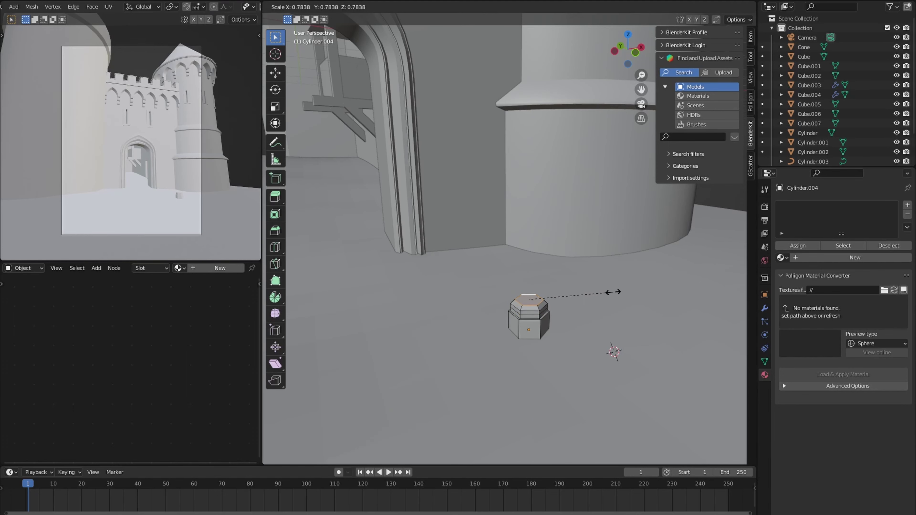
{"action": "left_click", "coordinate": [566, 304]}
- Inset and resize the pillar's top hexagonal face
{"action": "middle_click_drag", "start_coordinate": [564, 306], "coordinate": [568, 325]}
{"action": "left_click", "coordinate": [573, 315]}
{"action": "key", "text": "i"}
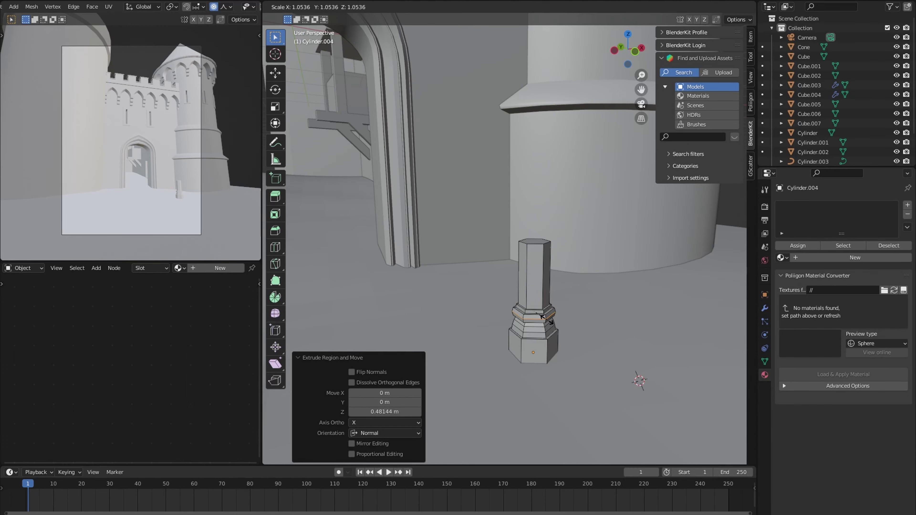
{"action": "left_click", "coordinate": [542, 317]}
{"action": "middle_click_drag", "start_coordinate": [542, 316], "coordinate": [537, 252]}
{"action": "left_click", "coordinate": [535, 240]}
{"action": "left_click", "coordinate": [596, 241]}
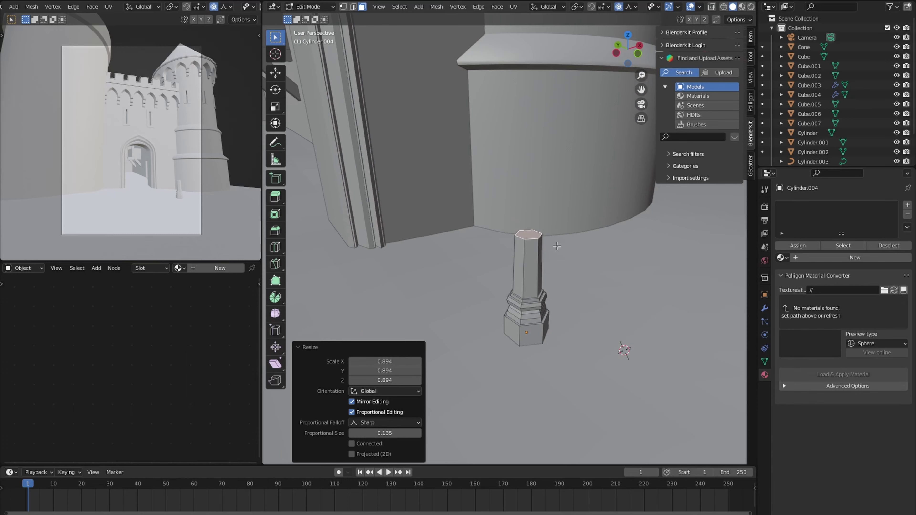
{"action": "middle_click_drag", "start_coordinate": [612, 251], "coordinate": [566, 263]}
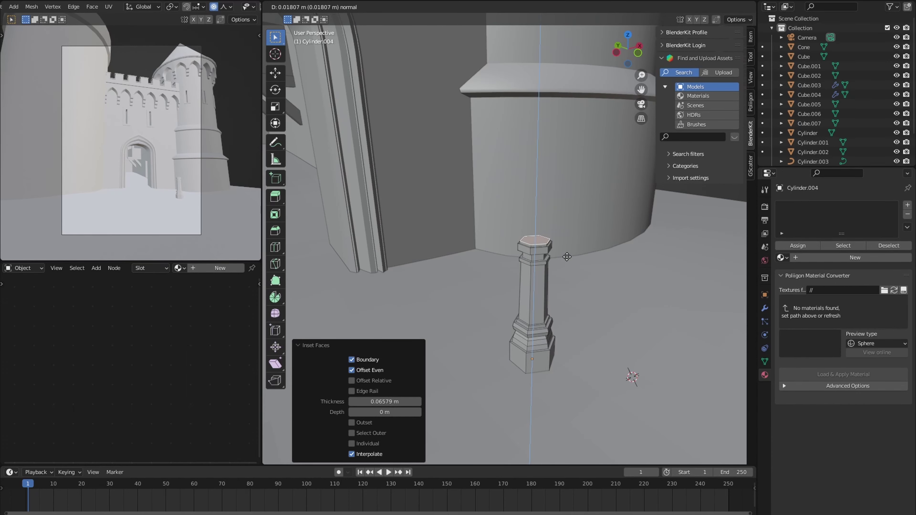
{"action": "left_click", "coordinate": [567, 257]}
{"action": "key", "text": "r"}
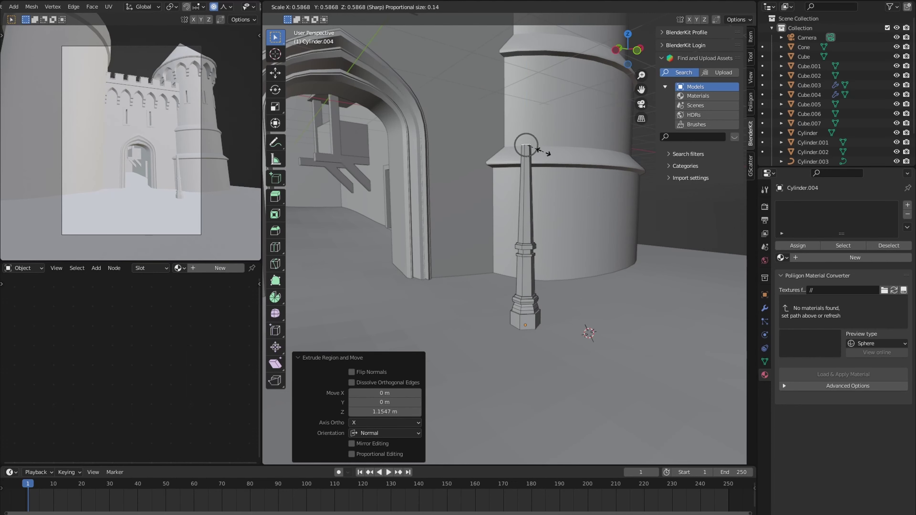
{"action": "left_click", "coordinate": [537, 149]}
- Build up the column top with repeated extrusions, an inset and widened faces for the lantern body
{"action": "scroll", "coordinate": [541, 162], "scroll_direction": "up", "scroll_amount": 2}
{"action": "key", "text": "e"}
{"action": "left_click", "coordinate": [547, 194]}
{"action": "scroll", "coordinate": [548, 192], "scroll_direction": "up", "scroll_amount": 2}
{"action": "key", "text": "e"}
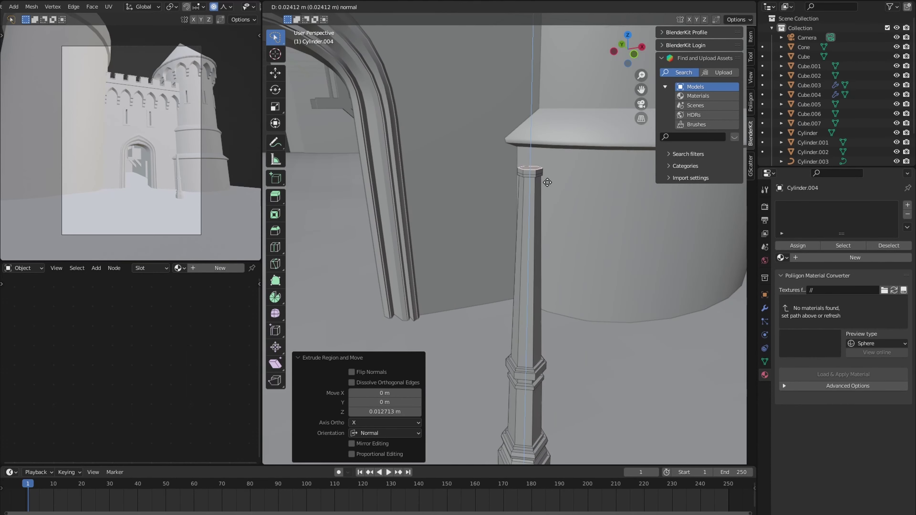
{"action": "scroll", "coordinate": [555, 179], "scroll_direction": "down", "scroll_amount": 2}
{"action": "key", "text": "i"}
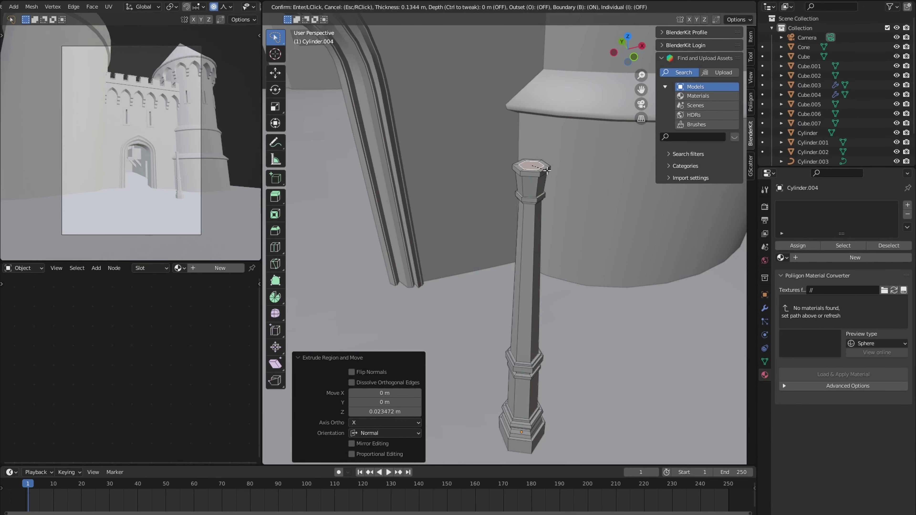
{"action": "mouse_move", "coordinate": [545, 155]}
{"action": "middle_mouse_down"}
{"action": "mouse_move", "coordinate": [541, 194]}
{"action": "mouse_move", "coordinate": [594, 193]}
{"action": "mouse_move", "coordinate": [577, 151]}
{"action": "middle_mouse_up"}
{"action": "left_click", "coordinate": [591, 186]}
{"action": "key", "text": "e"}
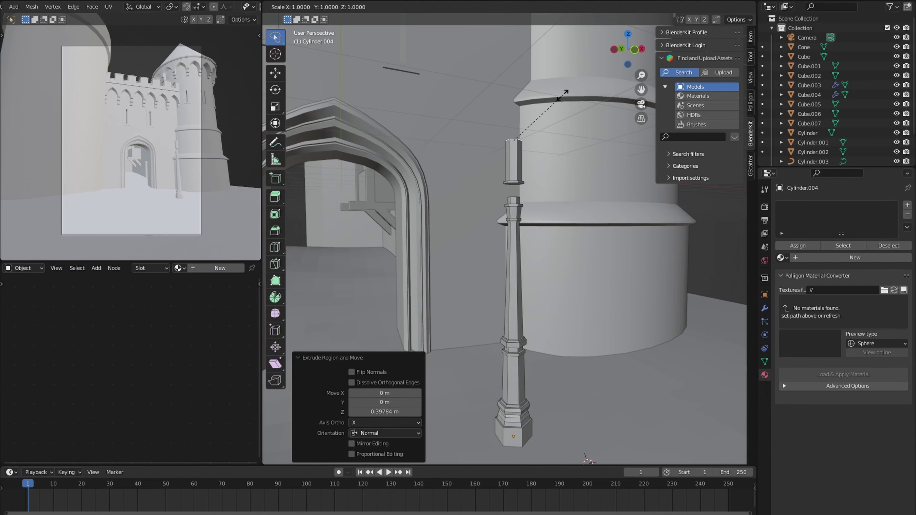
{"action": "left_click", "coordinate": [627, 36]}
- Inset and shrink the top face into a tapered lantern roof topped by a thin spire
{"action": "middle_click_drag", "start_coordinate": [628, 36], "coordinate": [563, 216]}
{"action": "scroll", "coordinate": [556, 231], "scroll_direction": "up", "scroll_amount": 3}
{"action": "key", "text": "i"}
{"action": "left_click", "coordinate": [552, 208]}
{"action": "key", "text": "s"}
{"action": "left_click", "coordinate": [530, 173]}
{"action": "middle_click_drag", "start_coordinate": [530, 173], "coordinate": [537, 151]}
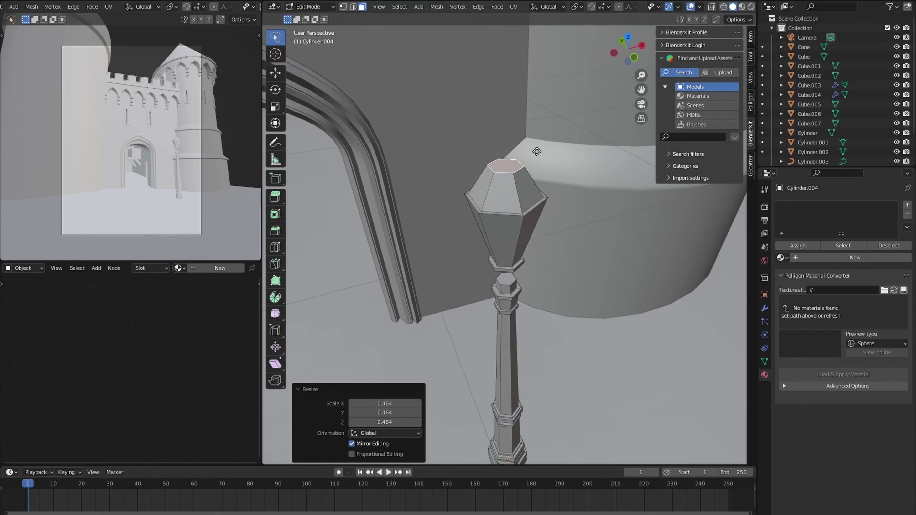
{"action": "left_click", "coordinate": [508, 149]}
{"action": "scroll", "coordinate": [508, 149], "scroll_direction": "up", "scroll_amount": 3}
{"action": "key", "text": "e"}
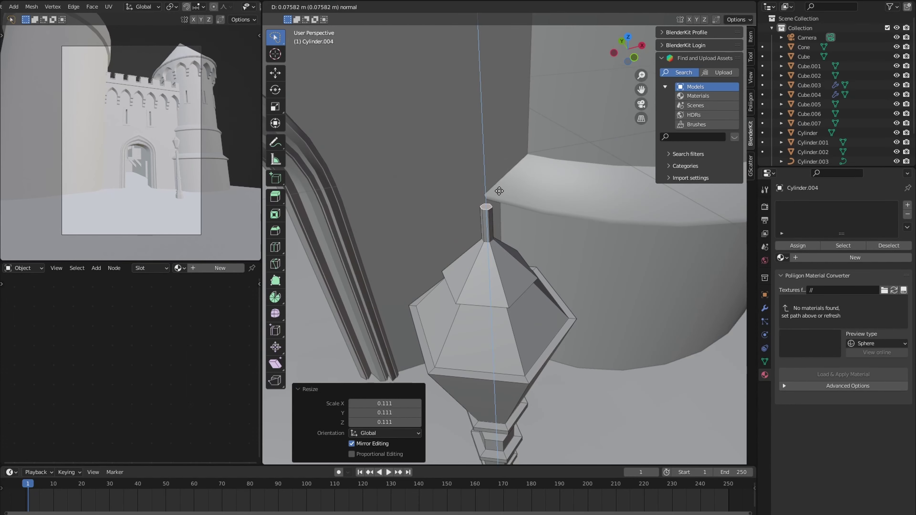
- Widen a lantern loop and inset the lantern's side panels
{"action": "key", "text": "s"}
{"action": "left_click", "coordinate": [516, 222]}
{"action": "scroll", "coordinate": [516, 222], "scroll_direction": "down", "scroll_amount": 3}
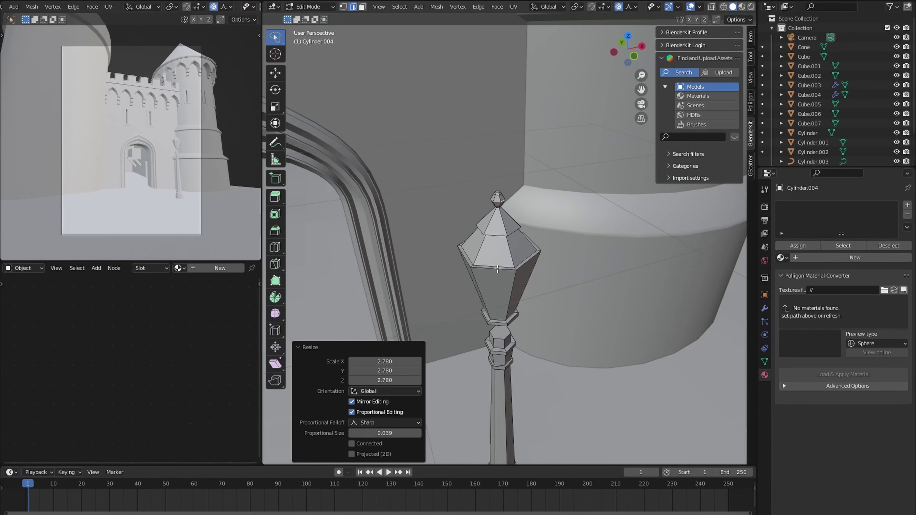
{"action": "mouse_move", "coordinate": [516, 223]}
{"action": "middle_mouse_down"}
{"action": "mouse_move", "coordinate": [536, 368]}
{"action": "mouse_move", "coordinate": [484, 228]}
{"action": "middle_mouse_up"}
{"action": "scroll", "coordinate": [484, 228], "scroll_direction": "up", "scroll_amount": 3}
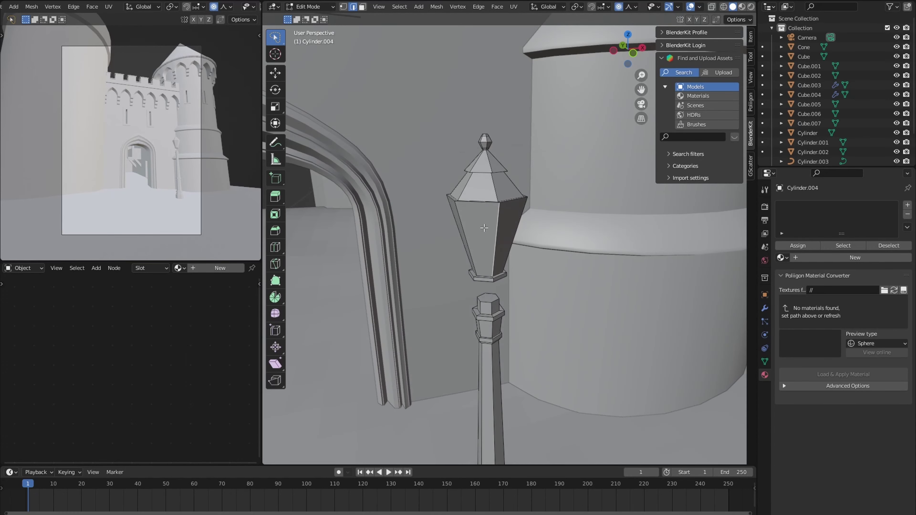
{"action": "left_click", "coordinate": [539, 233]}
{"action": "scroll", "coordinate": [540, 233], "scroll_direction": "down", "scroll_amount": 2}
{"action": "mouse_move", "coordinate": [540, 234]}
{"action": "middle_mouse_down"}
{"action": "mouse_move", "coordinate": [400, 311]}
{"action": "mouse_move", "coordinate": [324, 306]}
{"action": "middle_mouse_up"}
{"action": "scroll", "coordinate": [400, 310], "scroll_direction": "up", "scroll_amount": 4}
- Try spinning a face around the post, then undo it and return to plain selection
{"action": "left_click", "coordinate": [275, 297]}
{"action": "scroll", "coordinate": [433, 288], "scroll_direction": "down", "scroll_amount": 2}
{"action": "left_click_drag", "start_coordinate": [475, 308], "coordinate": [510, 303]}
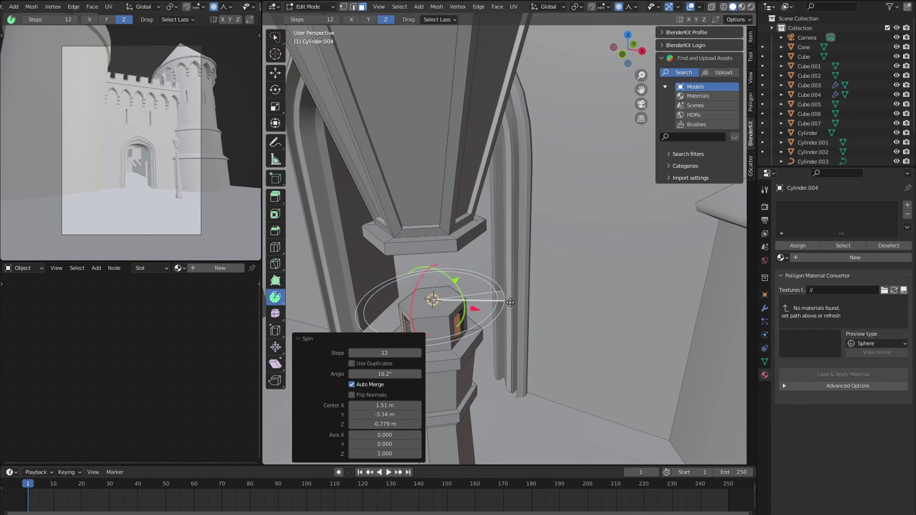
{"action": "scroll", "coordinate": [469, 271], "scroll_direction": "down", "scroll_amount": 3}
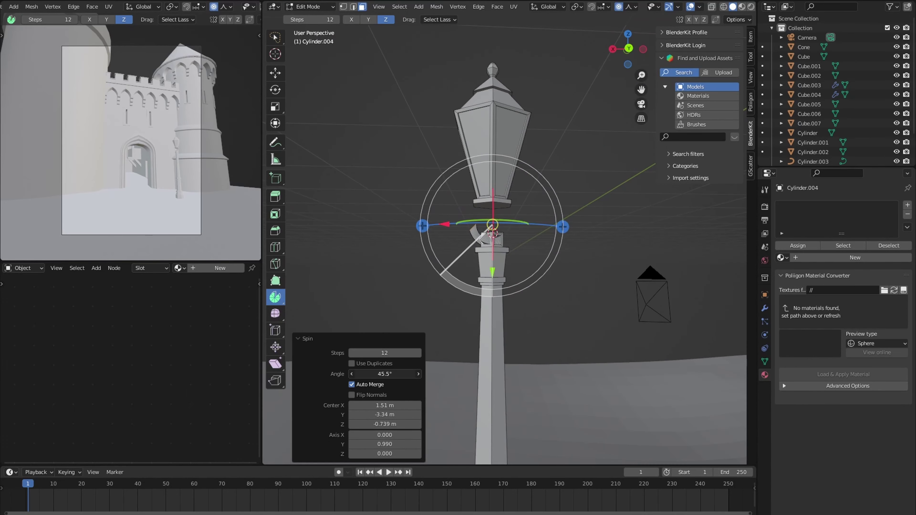
{"action": "middle_click_drag", "start_coordinate": [469, 271], "coordinate": [481, 265]}
{"action": "key", "text": "ctrl+z"}
{"action": "scroll", "coordinate": [481, 265], "scroll_direction": "up", "scroll_amount": 3}
{"action": "right_click", "coordinate": [456, 234]}
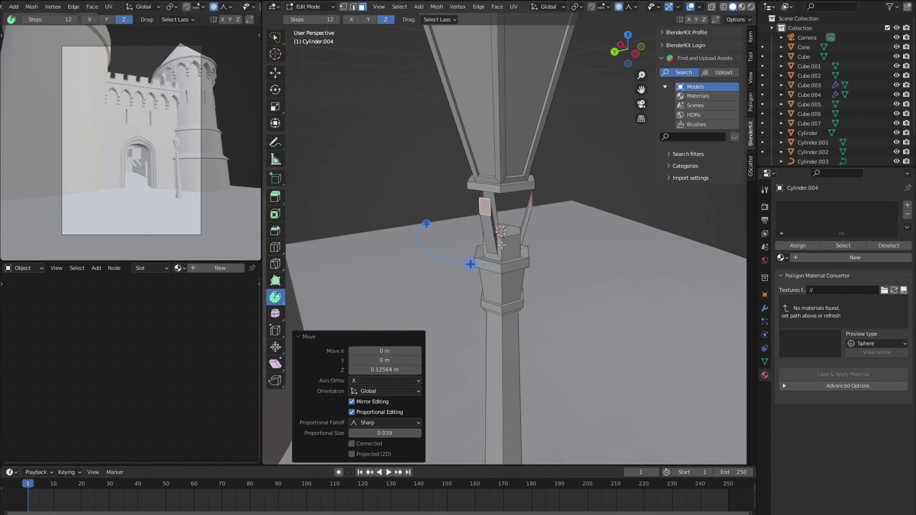
{"action": "mouse_move", "coordinate": [456, 234]}
{"action": "middle_mouse_down"}
{"action": "mouse_move", "coordinate": [613, 227]}
{"action": "mouse_move", "coordinate": [291, 137]}
{"action": "middle_mouse_up"}
{"action": "scroll", "coordinate": [638, 224], "scroll_direction": "up", "scroll_amount": 2}
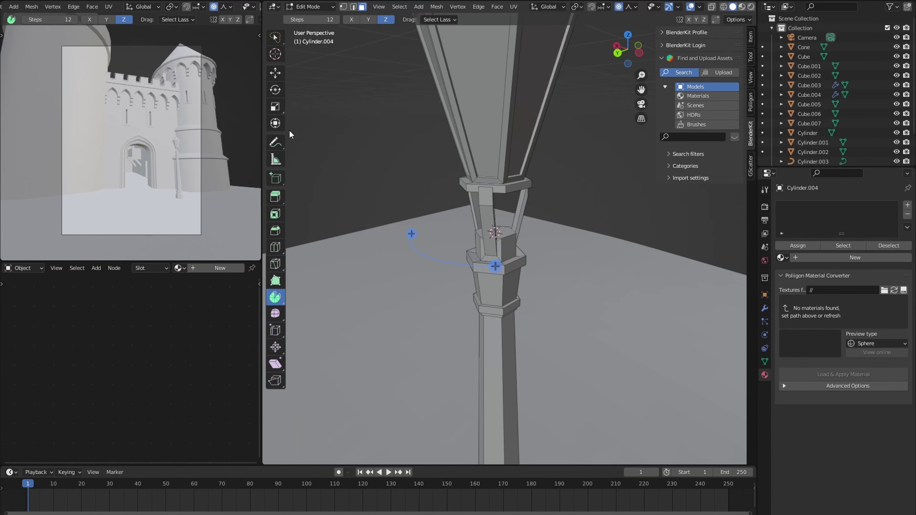
{"action": "left_click", "coordinate": [275, 37]}
- Select and scale a part of the lamp cage, checking the whole post
{"action": "left_click", "coordinate": [483, 215]}
{"action": "scroll", "coordinate": [553, 224], "scroll_direction": "up", "scroll_amount": 2}
{"action": "middle_click_drag", "start_coordinate": [552, 224], "coordinate": [582, 212]}
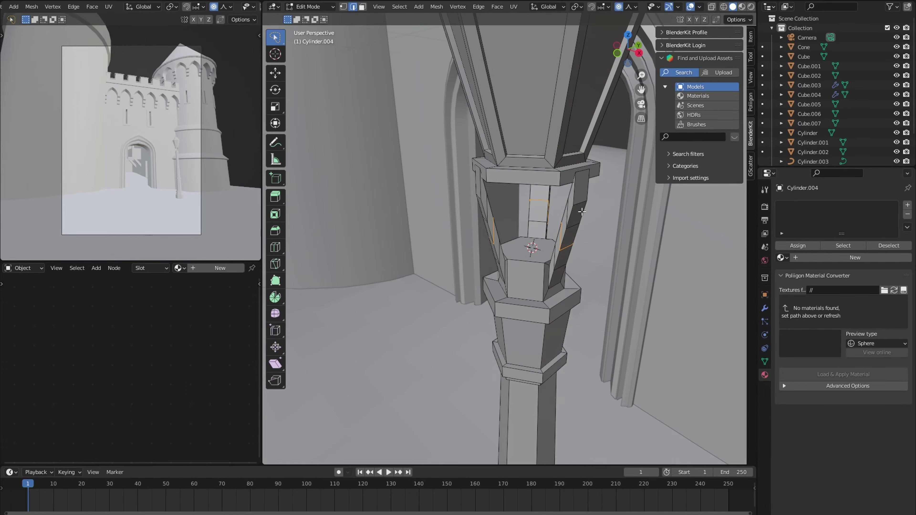
{"action": "left_click", "coordinate": [573, 270]}
{"action": "scroll", "coordinate": [573, 270], "scroll_direction": "down", "scroll_amount": 3}
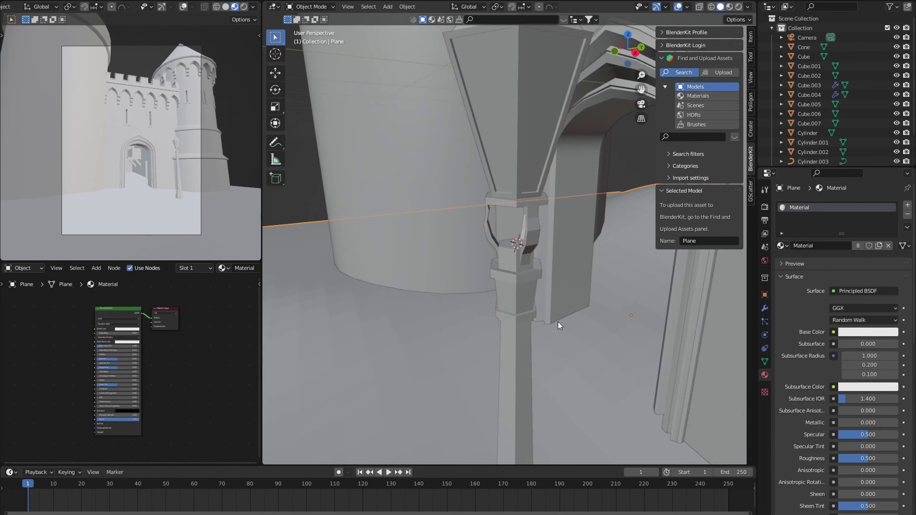
{"action": "mouse_move", "coordinate": [559, 322]}
{"action": "middle_mouse_down"}
{"action": "mouse_move", "coordinate": [514, 241]}
{"action": "mouse_move", "coordinate": [666, 230]}
{"action": "middle_mouse_up"}
{"action": "scroll", "coordinate": [666, 230], "scroll_direction": "down", "scroll_amount": 3}
{"action": "middle_click_drag", "start_coordinate": [579, 405], "coordinate": [358, 303]}
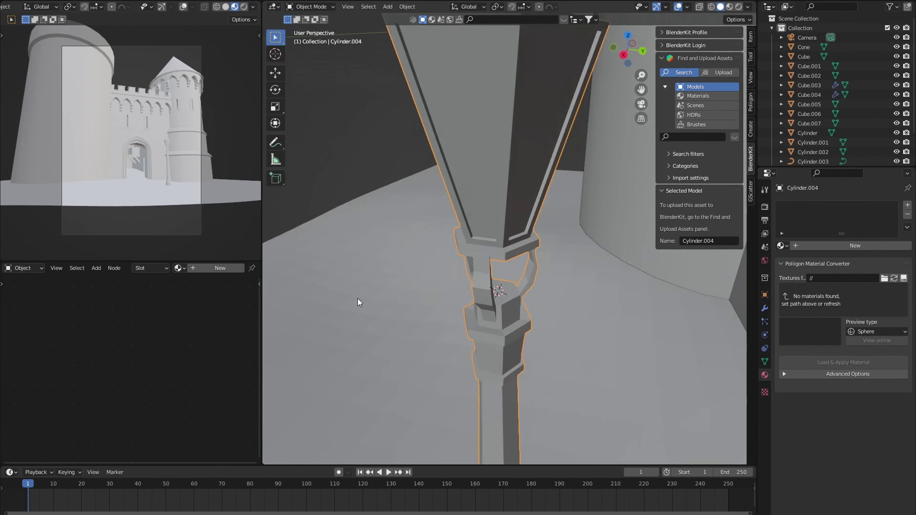
- Extrude, scale and inset the lantern's top edge loop
{"action": "left_click", "coordinate": [498, 202], "text": "alt"}
{"action": "key", "text": "e"}
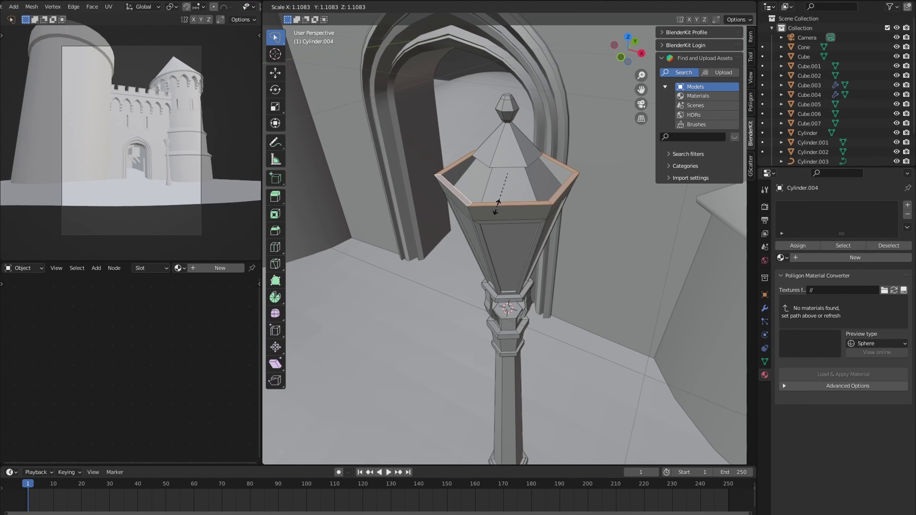
{"action": "left_click", "coordinate": [497, 208]}
{"action": "scroll", "coordinate": [496, 207], "scroll_direction": "down", "scroll_amount": 3}
{"action": "mouse_move", "coordinate": [497, 207]}
{"action": "middle_mouse_down"}
{"action": "mouse_move", "coordinate": [471, 163]}
{"action": "mouse_move", "coordinate": [318, 135]}
{"action": "middle_mouse_up"}
{"action": "key", "text": "i"}
{"action": "left_click", "coordinate": [470, 163]}
{"action": "scroll", "coordinate": [470, 144], "scroll_direction": "up", "scroll_amount": 3}
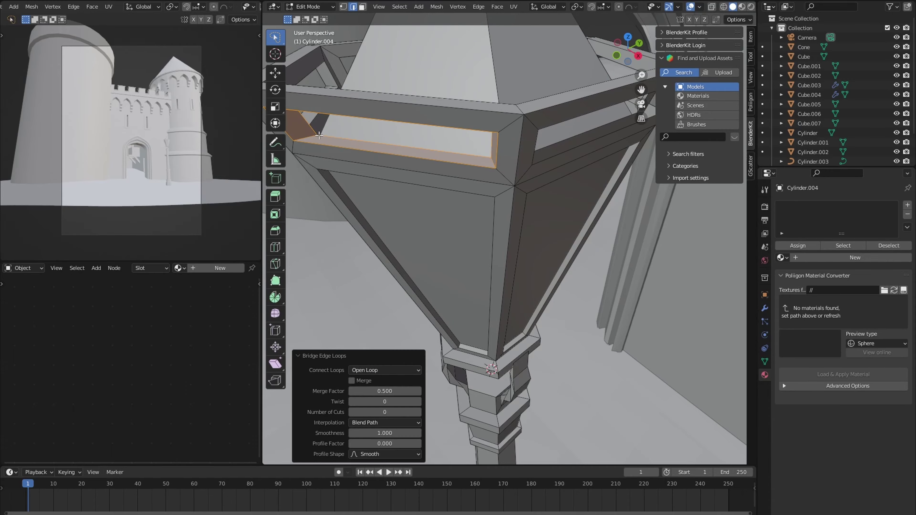
- Bridge the edge loops across a lantern cage opening
{"action": "right_click", "coordinate": [318, 135]}
{"action": "left_click", "coordinate": [358, 176]}
{"action": "middle_click_drag", "start_coordinate": [358, 175], "coordinate": [343, 163]}
{"action": "scroll", "coordinate": [533, 141], "scroll_direction": "up", "scroll_amount": 3}
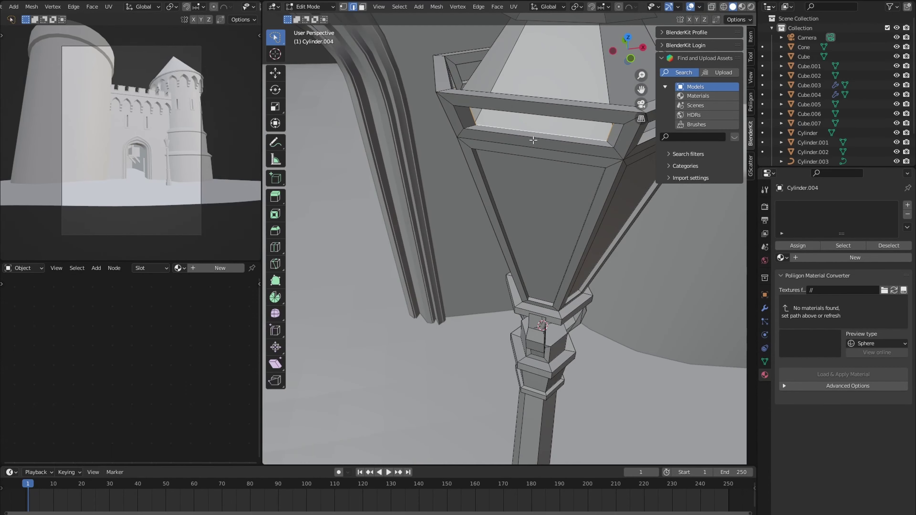
{"action": "scroll", "coordinate": [533, 140], "scroll_direction": "down", "scroll_amount": 5}
{"action": "middle_click_drag", "start_coordinate": [533, 140], "coordinate": [505, 180]}
{"action": "scroll", "coordinate": [505, 181], "scroll_direction": "up", "scroll_amount": 5}
{"action": "scroll", "coordinate": [505, 180], "scroll_direction": "down", "scroll_amount": 5}
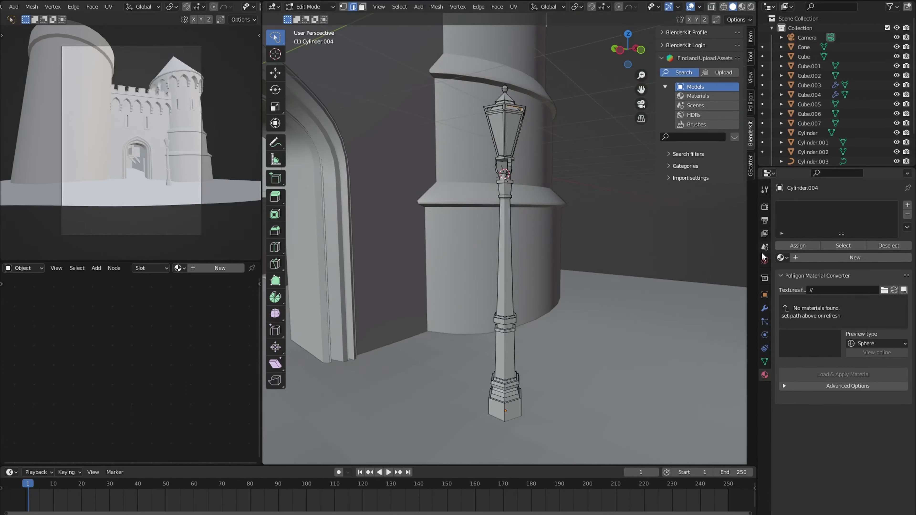
{"action": "scroll", "coordinate": [505, 253], "scroll_direction": "up", "scroll_amount": 5}
- Inset the selected side faces of the post base and shaft individually
{"action": "left_click", "coordinate": [498, 245]}
{"action": "middle_click_drag", "start_coordinate": [497, 245], "coordinate": [468, 253]}
{"action": "left_click", "coordinate": [469, 234], "text": "shift"}
{"action": "key", "text": "i"}
{"action": "key", "text": "i"}
{"action": "left_click", "coordinate": [447, 278]}
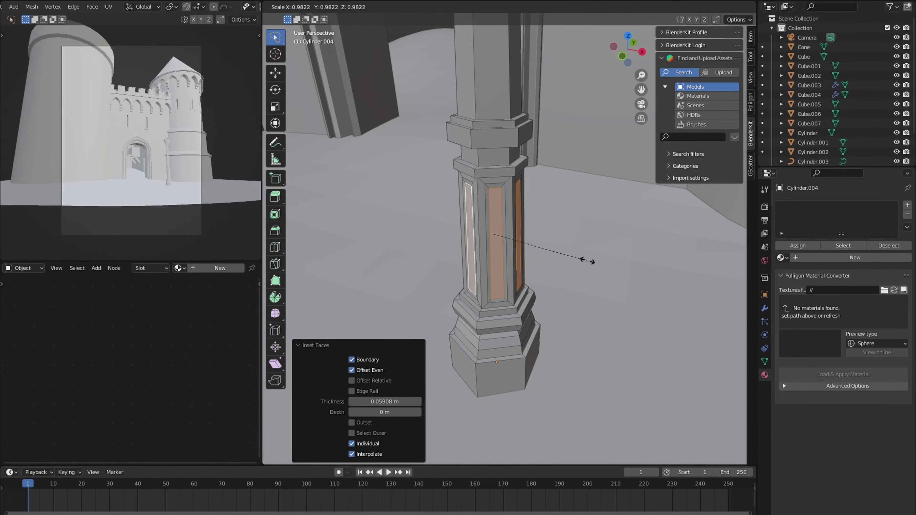
{"action": "left_click", "coordinate": [577, 257]}
{"action": "scroll", "coordinate": [577, 257], "scroll_direction": "down", "scroll_amount": 5}
{"action": "middle_click_drag", "start_coordinate": [562, 256], "coordinate": [489, 289]}
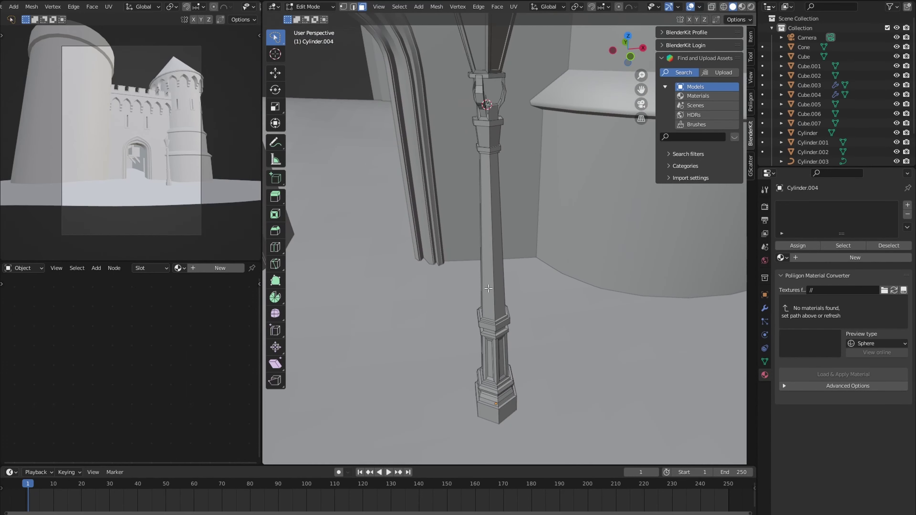
{"action": "left_click", "coordinate": [478, 309]}
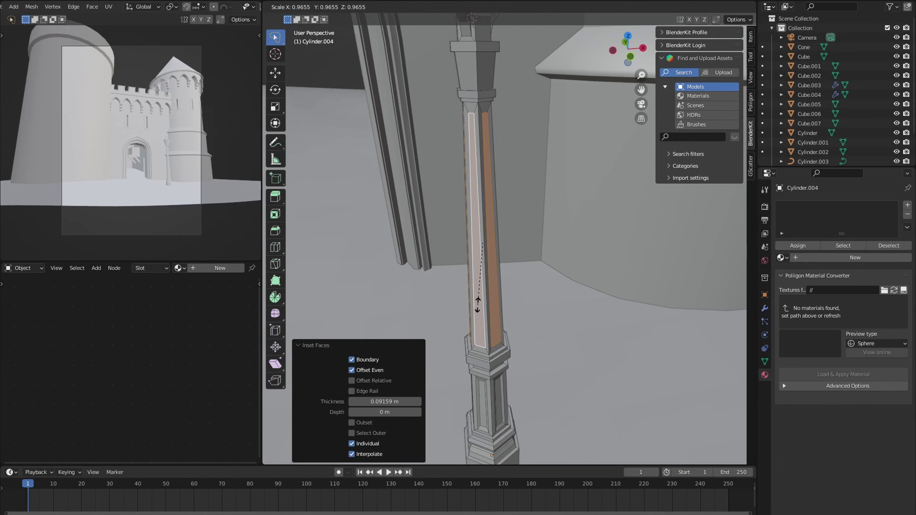
{"action": "scroll", "coordinate": [477, 309], "scroll_direction": "down", "scroll_amount": 5}
{"action": "middle_click_drag", "start_coordinate": [478, 252], "coordinate": [445, 163]}
{"action": "scroll", "coordinate": [462, 217], "scroll_direction": "up", "scroll_amount": 5}
- Add a three-ring loop cut to the lantern holder and resize the new rings
{"action": "key", "text": "ctrl+r"}
{"action": "left_click", "coordinate": [458, 222]}
{"action": "left_click", "coordinate": [463, 216]}
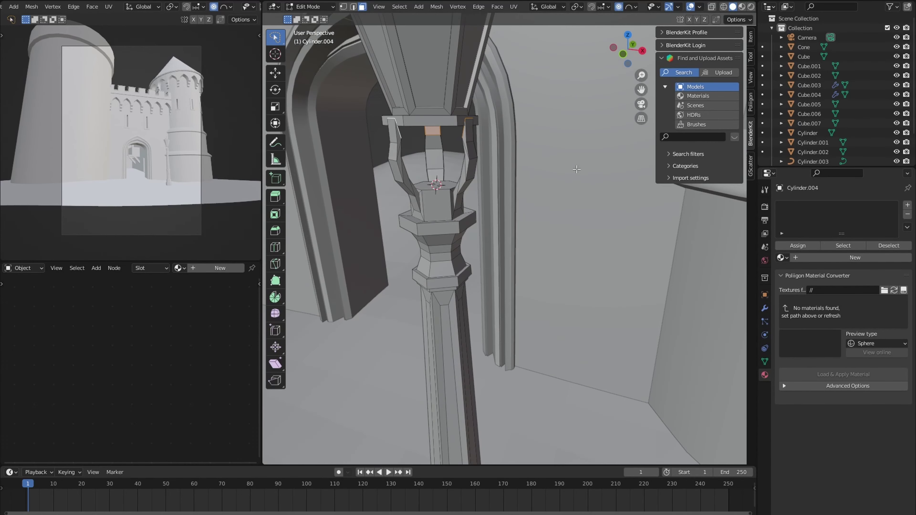
{"action": "scroll", "coordinate": [446, 162], "scroll_direction": "up", "scroll_amount": 3}
{"action": "key", "text": "r"}
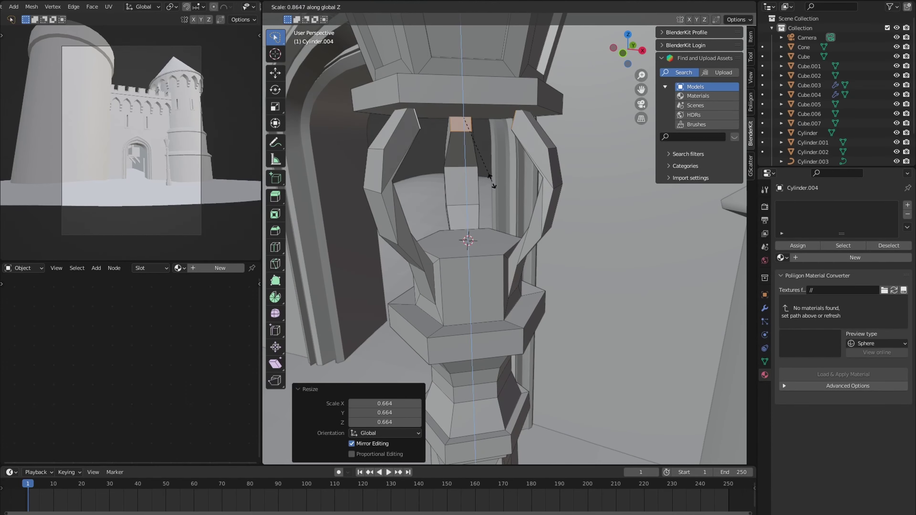
{"action": "middle_click_drag", "start_coordinate": [490, 181], "coordinate": [472, 169]}
{"action": "middle_click_drag", "start_coordinate": [409, 162], "coordinate": [460, 237]}
{"action": "key", "text": "s"}
{"action": "left_click", "coordinate": [460, 237]}
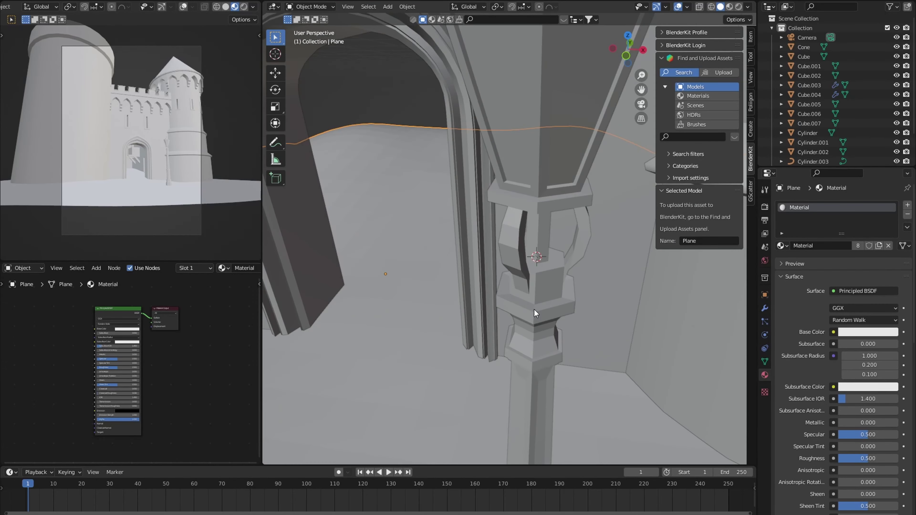
- Extrude and proportionally scale the lantern's bottom face into a point, then shrink the lantern to 0.8
{"action": "middle_click_drag", "start_coordinate": [508, 219], "coordinate": [502, 254]}
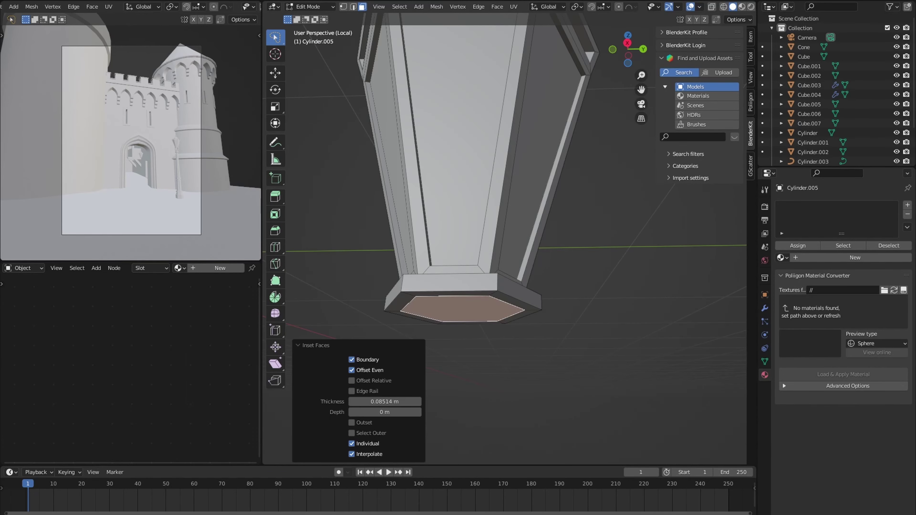
{"action": "key", "text": "e"}
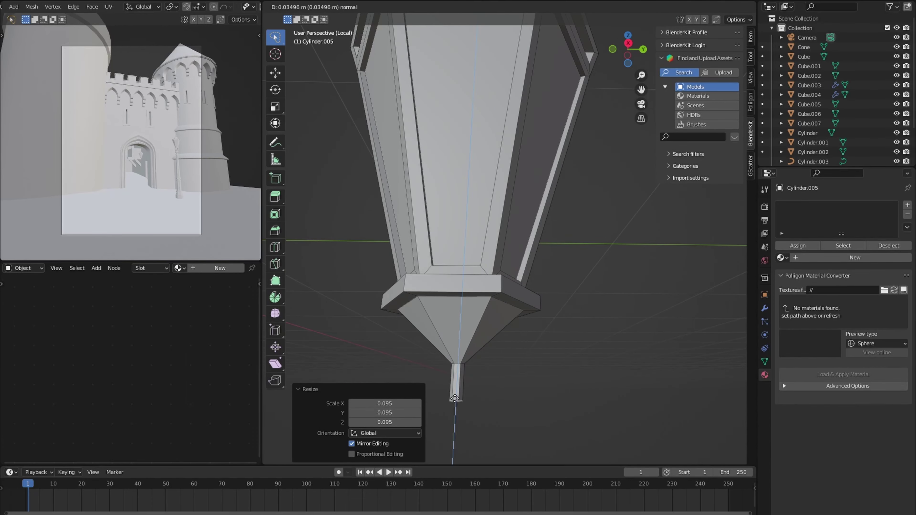
{"action": "key", "text": "o"}
{"action": "key", "text": "s"}
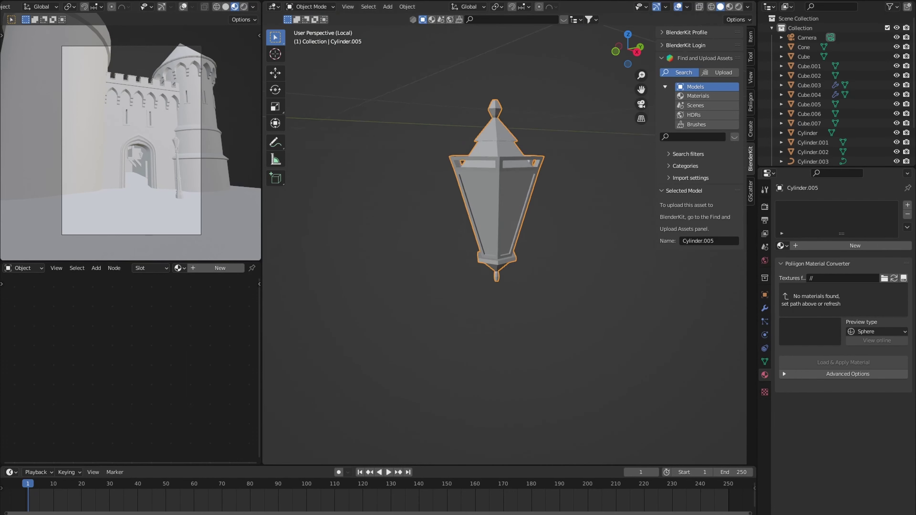
{"action": "key", "text": "KP_1"}
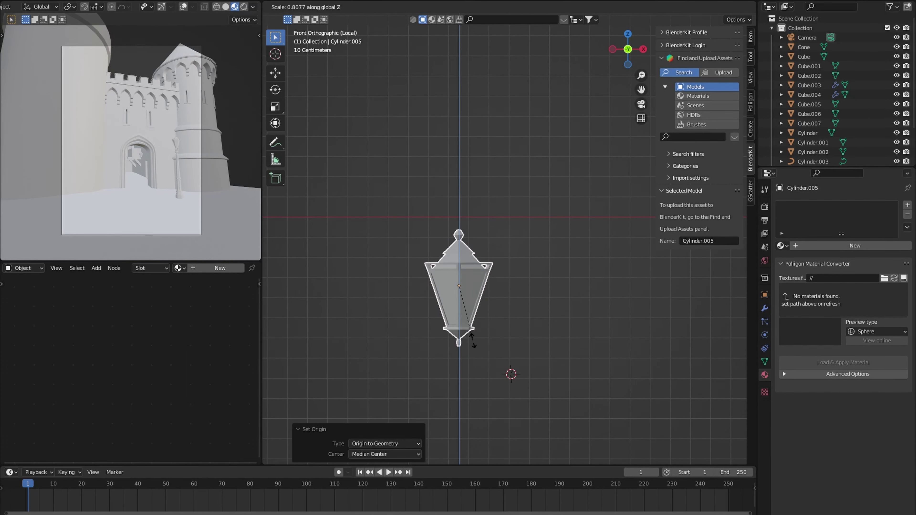
{"action": "left_click", "coordinate": [473, 340]}
{"action": "right_click", "coordinate": [460, 235]}
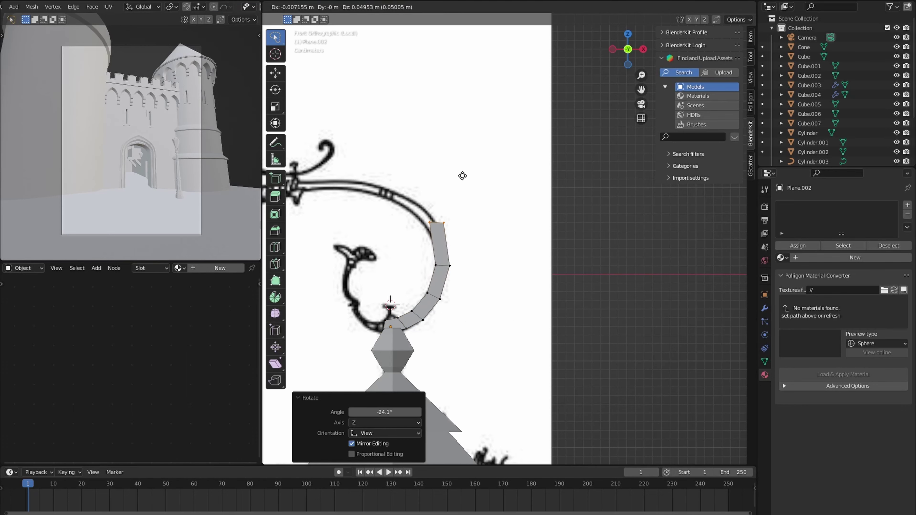
- Extend and rotate the bracket arm's vertices along the curved arm in the reference image
{"action": "left_click", "coordinate": [298, 114]}
{"action": "scroll", "coordinate": [453, 205], "scroll_direction": "down", "scroll_amount": 3}
{"action": "key", "text": "g"}
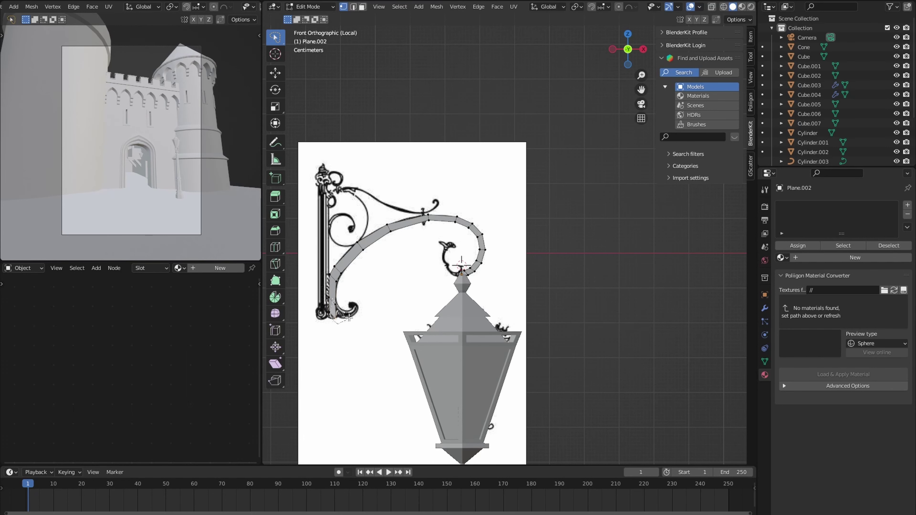
{"action": "right_click", "coordinate": [283, 47]}
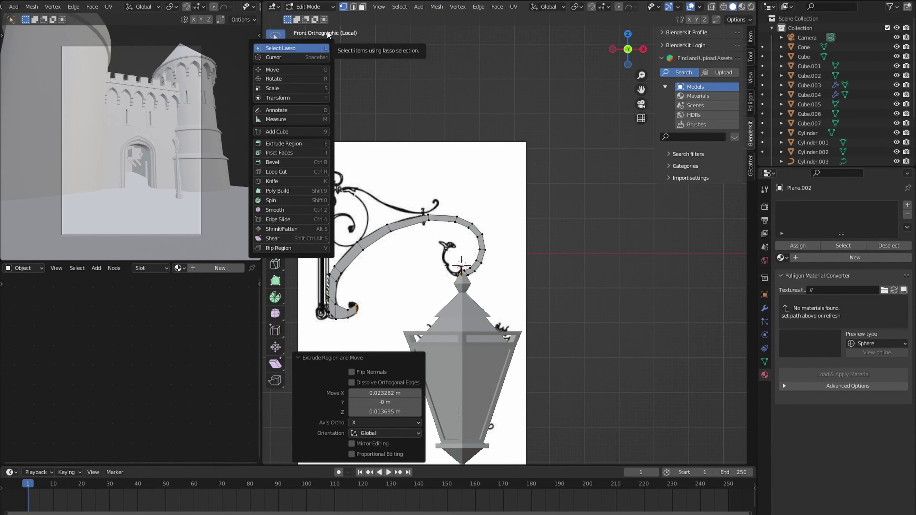
{"action": "scroll", "coordinate": [414, 314], "scroll_direction": "up", "scroll_amount": 2}
{"action": "key", "text": "g"}
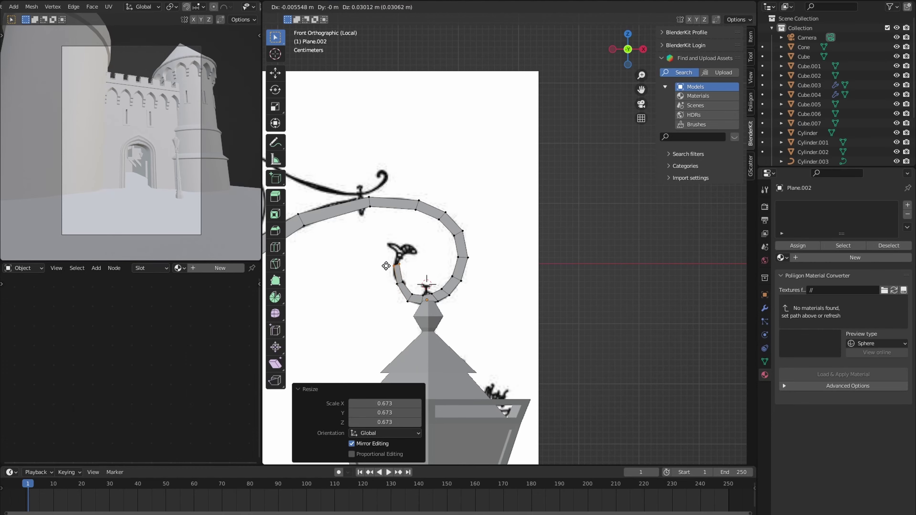
{"action": "key", "text": "g"}
{"action": "left_click", "coordinate": [397, 255]}
{"action": "scroll", "coordinate": [396, 255], "scroll_direction": "up", "scroll_amount": 2}
{"action": "scroll", "coordinate": [432, 267], "scroll_direction": "down", "scroll_amount": 4}
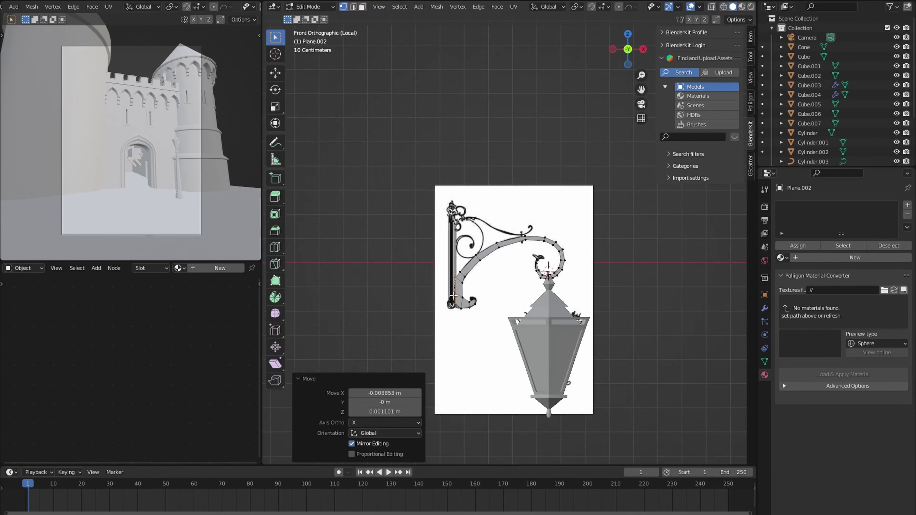
{"action": "scroll", "coordinate": [469, 275], "scroll_direction": "up", "scroll_amount": 2}
{"action": "scroll", "coordinate": [469, 276], "scroll_direction": "down", "scroll_amount": 1}
{"action": "mouse_move", "coordinate": [469, 276]}
{"action": "middle_mouse_down"}
{"action": "mouse_move", "coordinate": [524, 300]}
{"action": "mouse_move", "coordinate": [578, 282]}
{"action": "mouse_move", "coordinate": [540, 294]}
{"action": "middle_mouse_up"}
{"action": "key", "text": "2"}
- Add a cylinder beside the arm, shrink it and slide it along X into the pole position
{"action": "key", "text": "Tab"}
{"action": "key", "text": "KP_1"}
{"action": "key", "text": "Tab"}
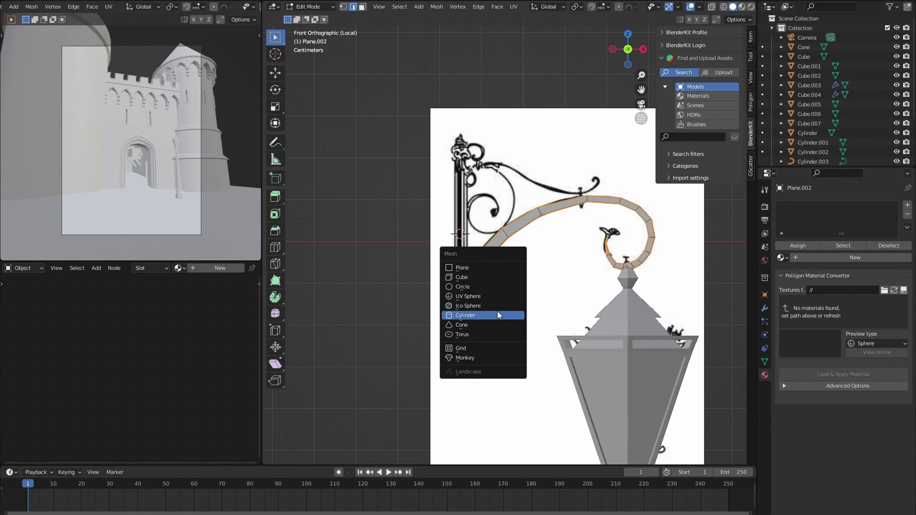
{"action": "left_click", "coordinate": [499, 315]}
{"action": "key", "text": "s"}
{"action": "middle_click_drag", "start_coordinate": [460, 235], "coordinate": [435, 272]}
{"action": "key", "text": "g"}
{"action": "key", "text": "x"}
{"action": "left_click", "coordinate": [483, 201]}
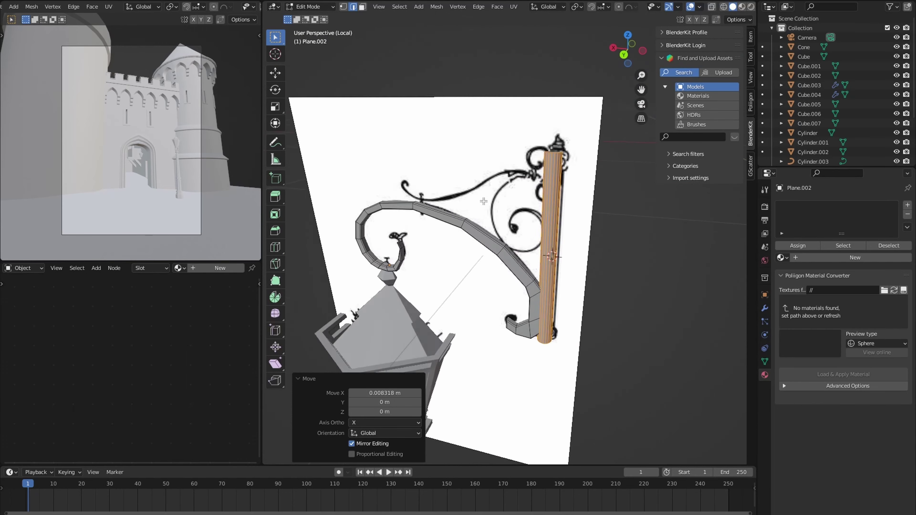
{"action": "mouse_move", "coordinate": [484, 201]}
{"action": "middle_mouse_down"}
{"action": "mouse_move", "coordinate": [613, 288]}
{"action": "mouse_move", "coordinate": [616, 335]}
{"action": "mouse_move", "coordinate": [543, 269]}
{"action": "middle_mouse_up"}
- Inset, scale and extrude the pole's top cap into a tapered rounded top
{"action": "left_click", "coordinate": [620, 297]}
{"action": "key", "text": "i"}
{"action": "key", "text": "e"}
{"action": "left_click", "coordinate": [641, 311]}
{"action": "left_click", "coordinate": [609, 332]}
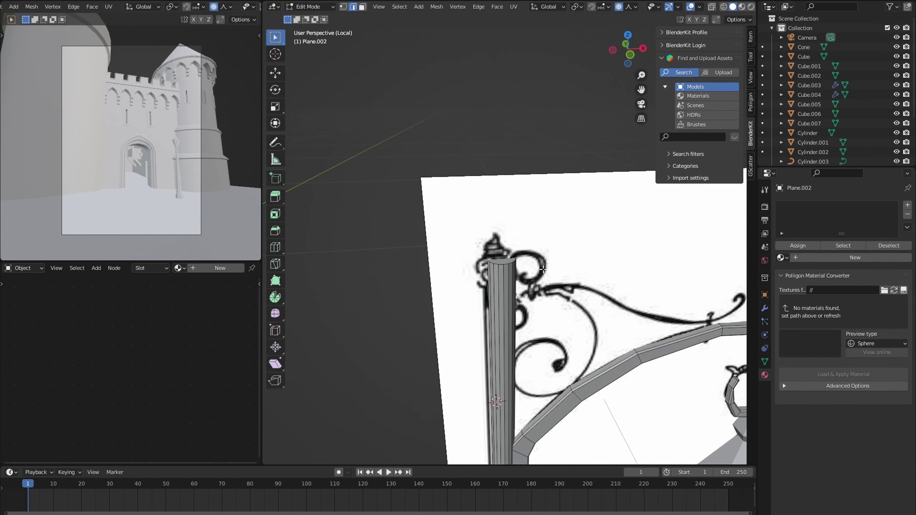
{"action": "key", "text": "e"}
{"action": "left_click", "coordinate": [511, 268]}
{"action": "scroll", "coordinate": [512, 269], "scroll_direction": "up", "scroll_amount": 2}
{"action": "scroll", "coordinate": [580, 269], "scroll_direction": "down", "scroll_amount": 2}
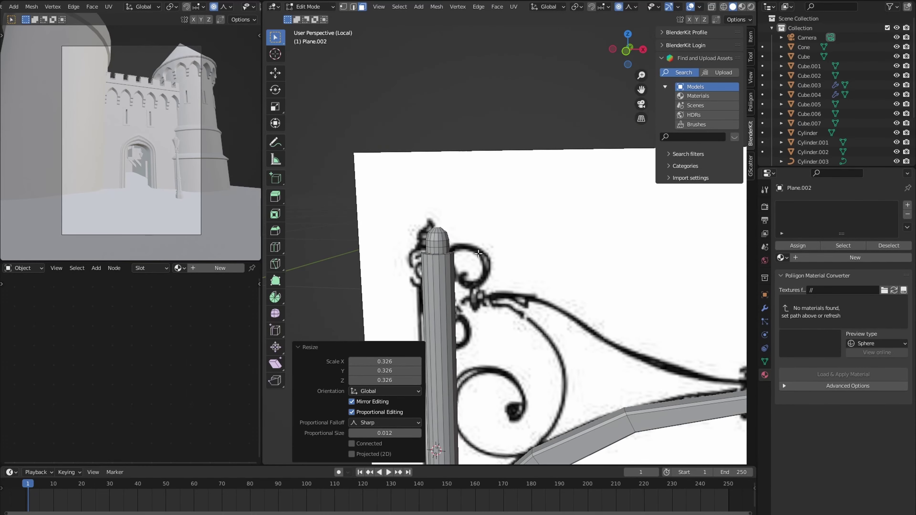
{"action": "key", "text": "Tab"}
{"action": "scroll", "coordinate": [491, 297], "scroll_direction": "down", "scroll_amount": 2}
{"action": "scroll", "coordinate": [497, 299], "scroll_direction": "up", "scroll_amount": 3}
- Add a Bezier curve in front view and reshape its first curl point and handle
{"action": "key", "text": "KP_1"}
{"action": "key", "text": "shift+a"}
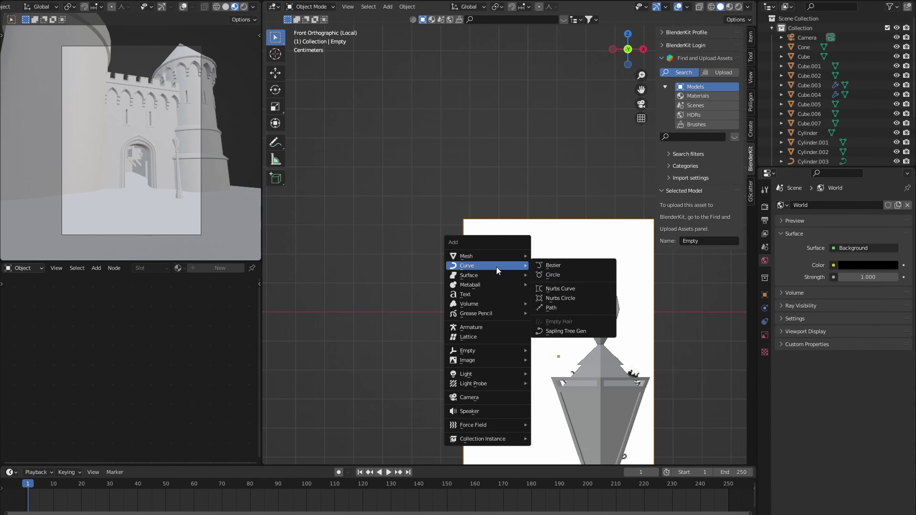
{"action": "left_click", "coordinate": [577, 266]}
{"action": "key", "text": "Tab"}
{"action": "key", "text": "x"}
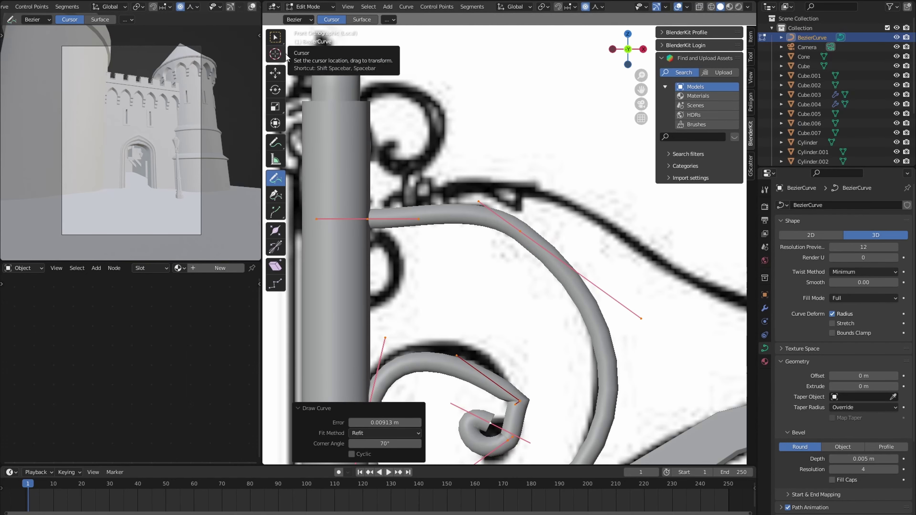
{"action": "left_click", "coordinate": [521, 406]}
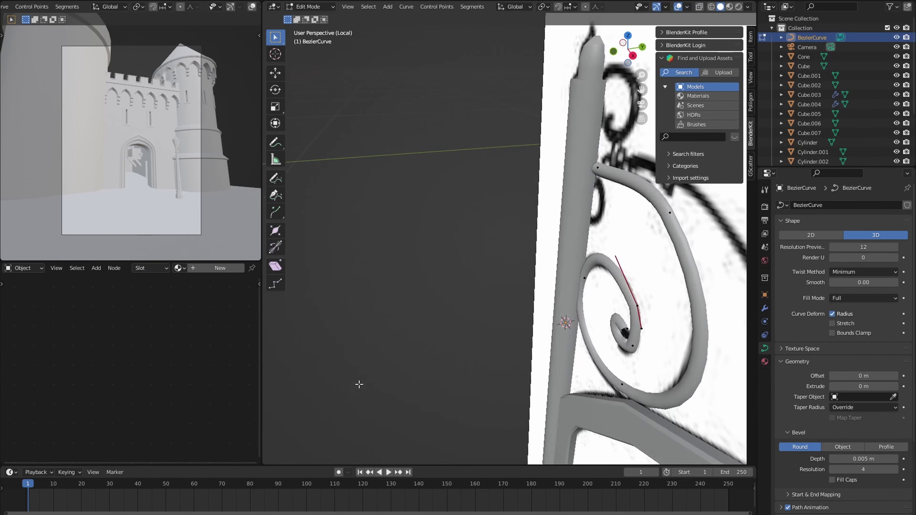
{"action": "left_click", "coordinate": [478, 354]}
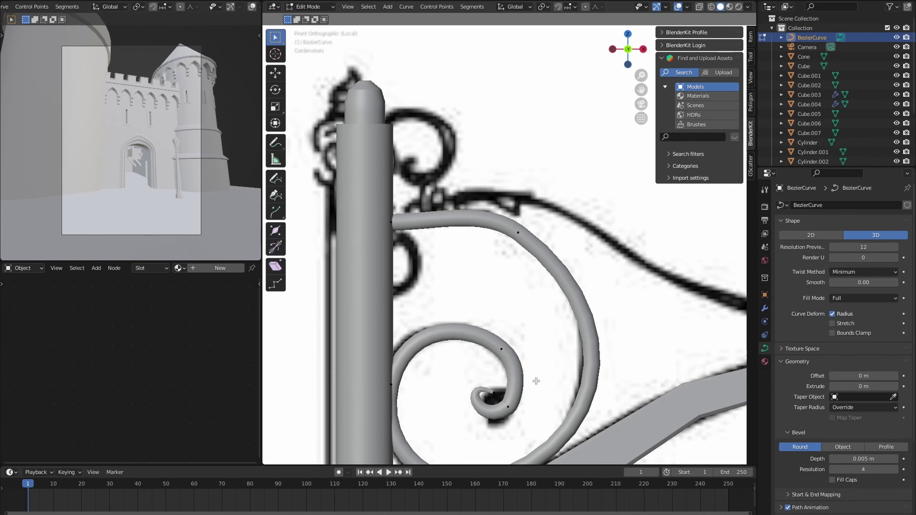
{"action": "scroll", "coordinate": [570, 357], "scroll_direction": "down", "scroll_amount": 3}
{"action": "scroll", "coordinate": [573, 328], "scroll_direction": "down", "scroll_amount": 2}
{"action": "scroll", "coordinate": [502, 217], "scroll_direction": "up", "scroll_amount": 7}
{"action": "left_click", "coordinate": [492, 214]}
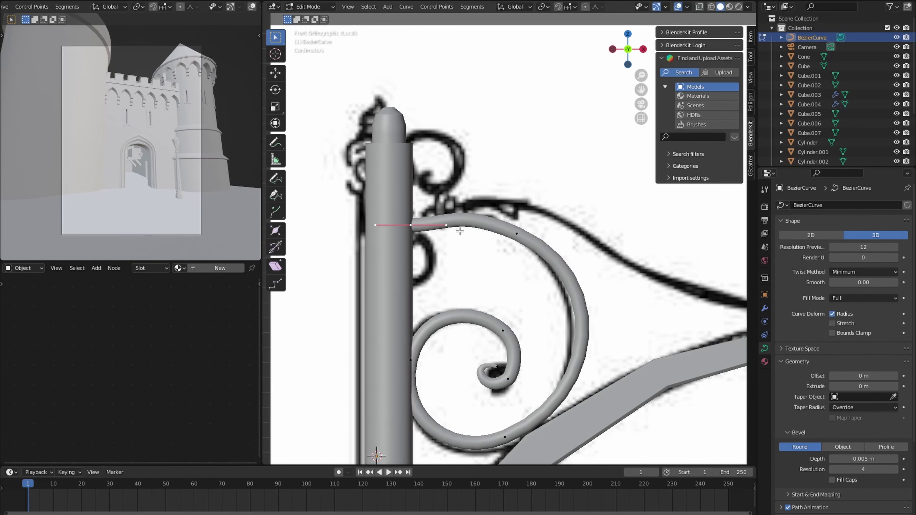
- Draw freehand scroll curves and reposition the upper arm and curl-end handles to match the reference
{"action": "key", "text": "shift+space"}
{"action": "scroll", "coordinate": [559, 238], "scroll_direction": "down", "scroll_amount": 3}
{"action": "scroll", "coordinate": [646, 247], "scroll_direction": "up", "scroll_amount": 1}
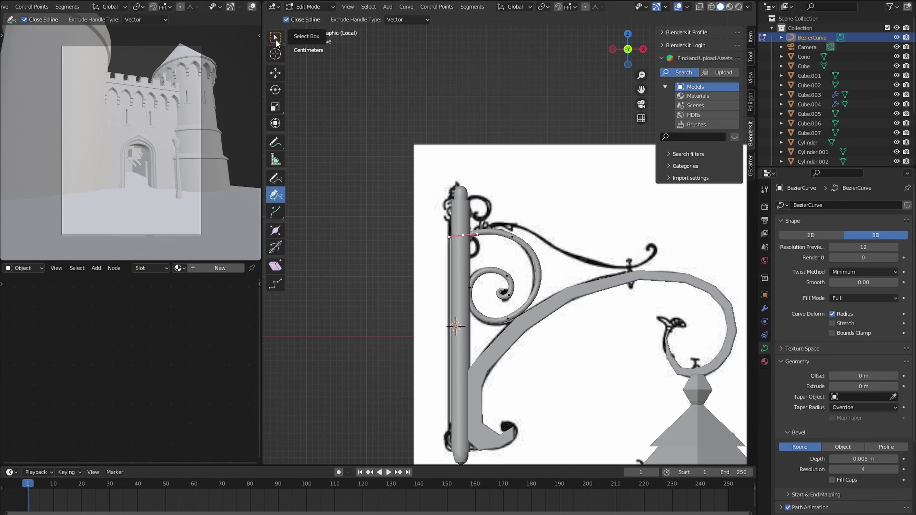
{"action": "scroll", "coordinate": [525, 220], "scroll_direction": "up", "scroll_amount": 2}
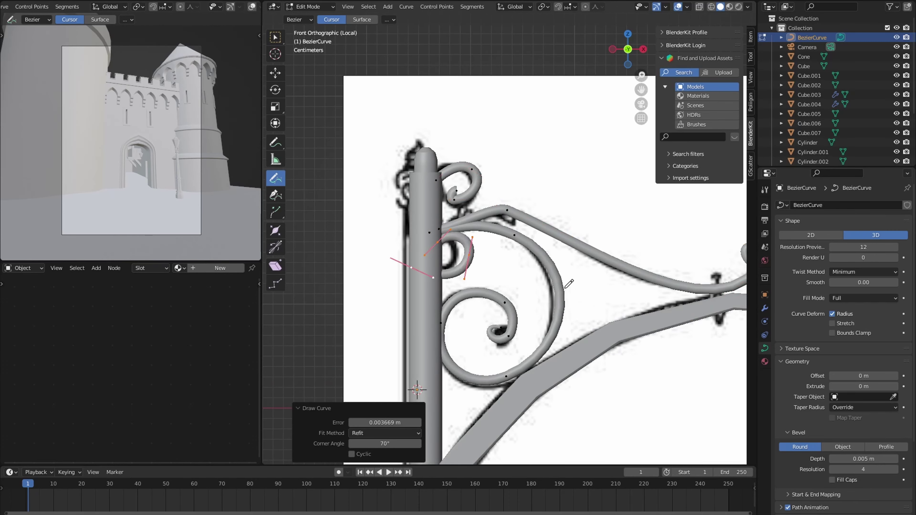
{"action": "scroll", "coordinate": [469, 218], "scroll_direction": "down", "scroll_amount": 1}
{"action": "scroll", "coordinate": [468, 218], "scroll_direction": "up", "scroll_amount": 2}
{"action": "scroll", "coordinate": [572, 236], "scroll_direction": "up", "scroll_amount": 3}
{"action": "key", "text": "w"}
{"action": "key", "text": "g"}
{"action": "left_click", "coordinate": [602, 205]}
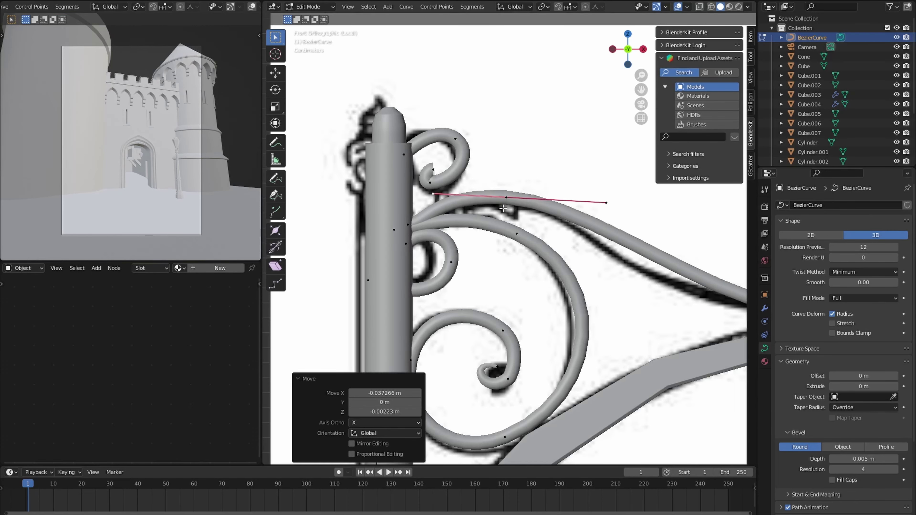
{"action": "scroll", "coordinate": [591, 217], "scroll_direction": "down", "scroll_amount": 3}
{"action": "scroll", "coordinate": [567, 264], "scroll_direction": "up", "scroll_amount": 4}
{"action": "left_click", "coordinate": [567, 264]}
{"action": "left_click", "coordinate": [597, 255]}
{"action": "scroll", "coordinate": [613, 263], "scroll_direction": "up", "scroll_amount": 4}
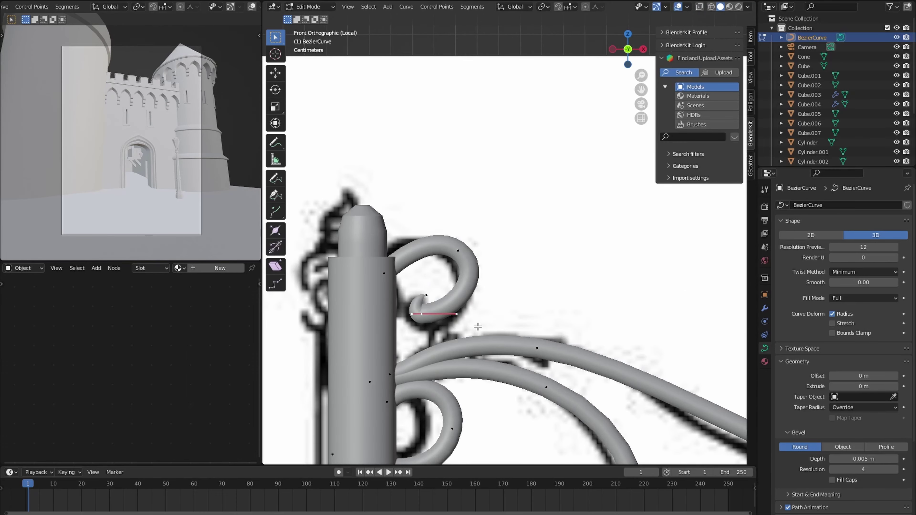
{"action": "scroll", "coordinate": [536, 267], "scroll_direction": "down", "scroll_amount": 5}
- Fine-tune the remaining scroll curve points and handle scales in front view
{"action": "middle_click_drag", "start_coordinate": [537, 267], "coordinate": [505, 289]}
{"action": "scroll", "coordinate": [475, 317], "scroll_direction": "up", "scroll_amount": 2}
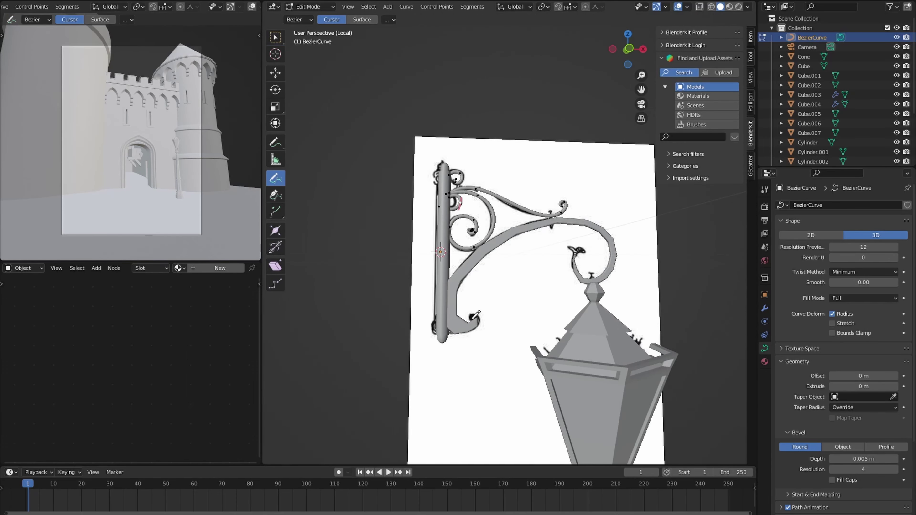
{"action": "key", "text": "KP_1"}
{"action": "scroll", "coordinate": [573, 259], "scroll_direction": "up", "scroll_amount": 3}
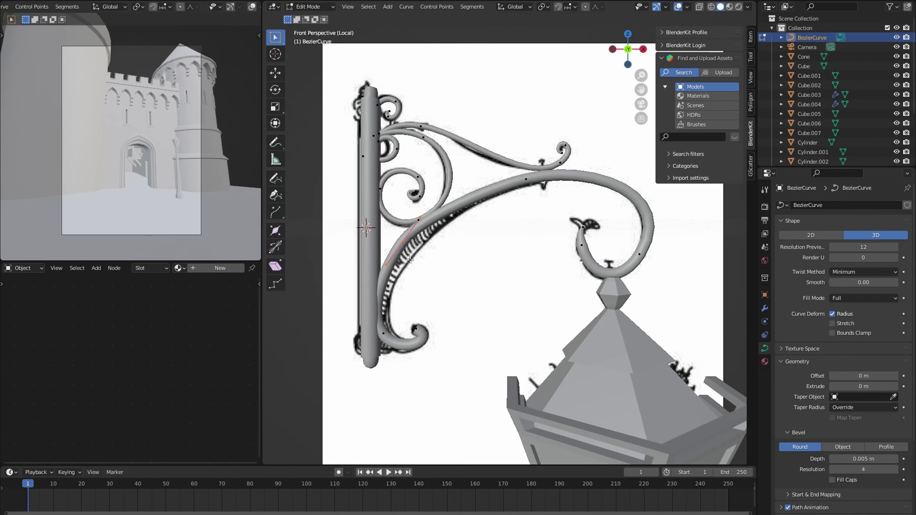
{"action": "left_click", "coordinate": [645, 258]}
{"action": "scroll", "coordinate": [646, 258], "scroll_direction": "up", "scroll_amount": 3}
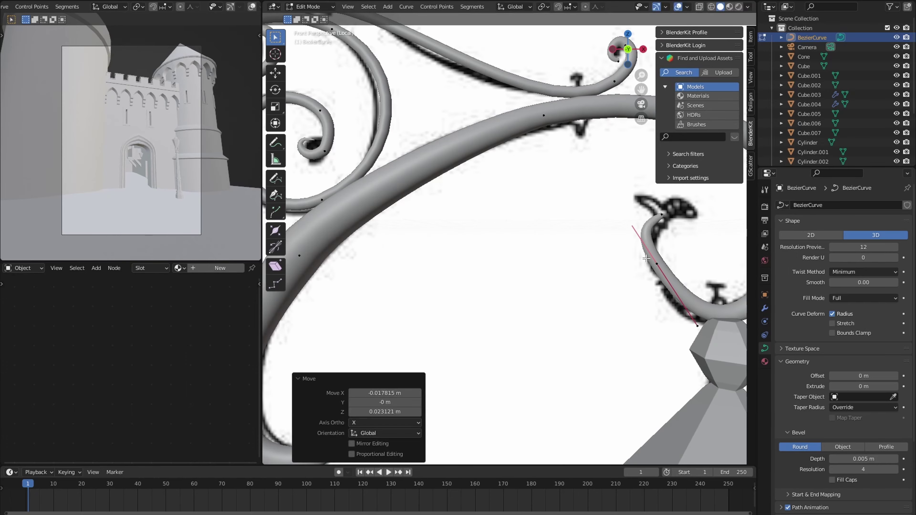
{"action": "left_click", "coordinate": [699, 334]}
{"action": "scroll", "coordinate": [699, 334], "scroll_direction": "down", "scroll_amount": 5}
{"action": "key", "text": "Tab"}
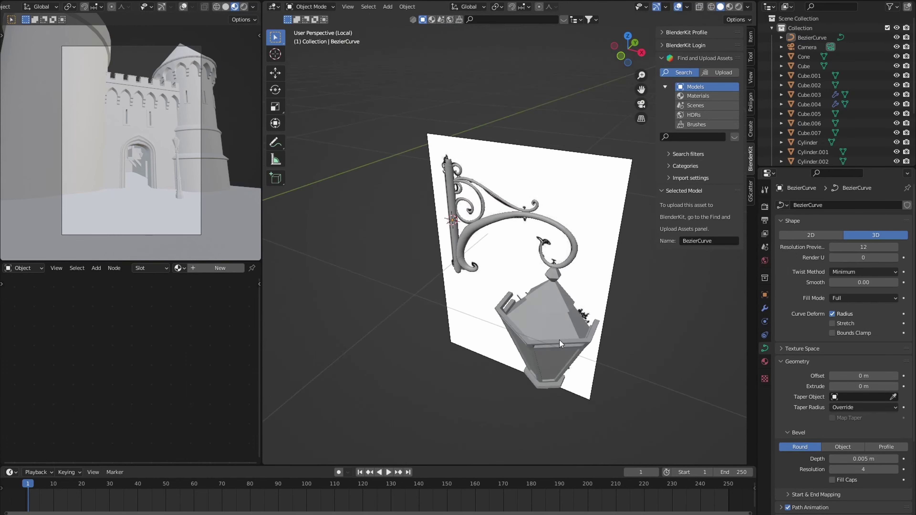
{"action": "middle_click_drag", "start_coordinate": [560, 340], "coordinate": [562, 236]}
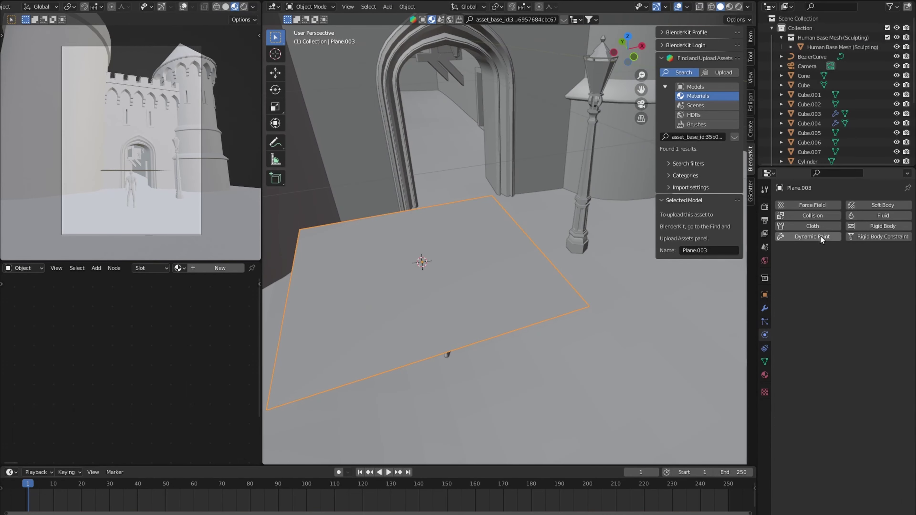
- Enable cloth physics on the plane and play the simulation from frame 0 onto the figure
{"action": "left_click", "coordinate": [804, 226]}
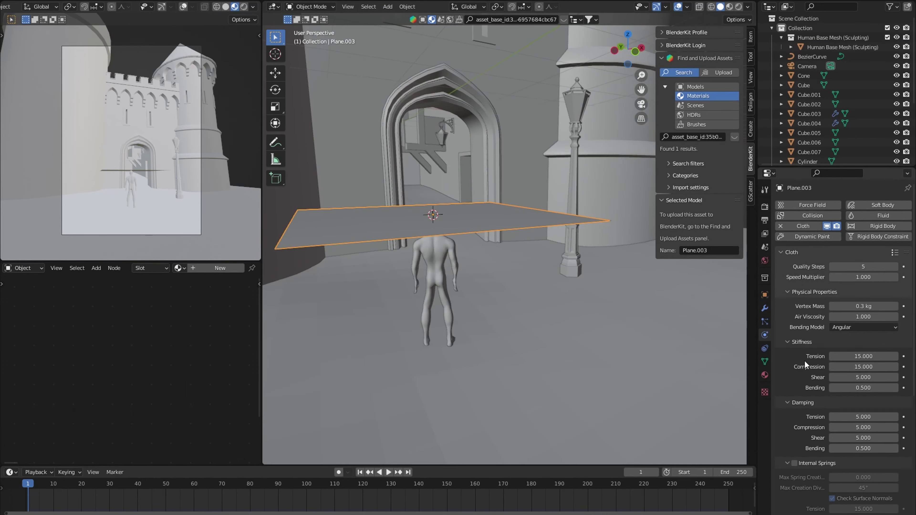
{"action": "scroll", "coordinate": [805, 361], "scroll_direction": "down", "scroll_amount": 4}
{"action": "scroll", "coordinate": [810, 418], "scroll_direction": "down", "scroll_amount": 4}
{"action": "scroll", "coordinate": [798, 471], "scroll_direction": "down", "scroll_amount": 3}
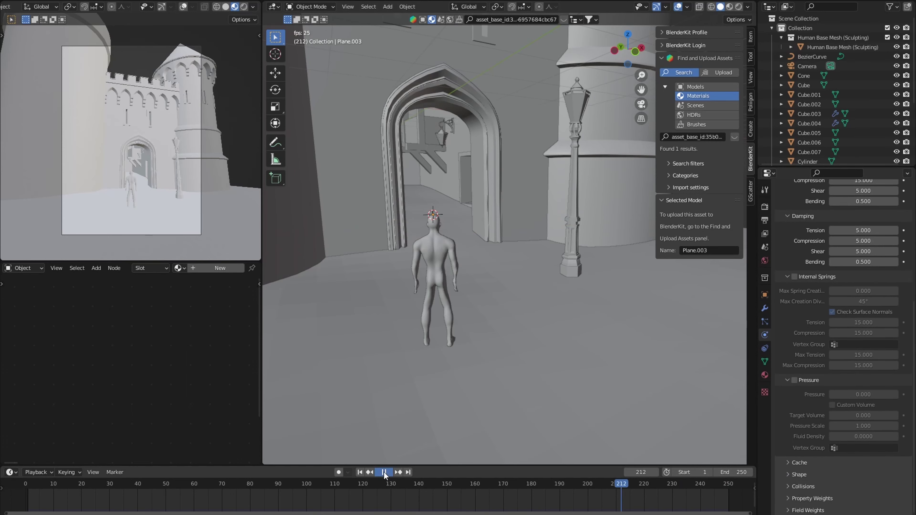
{"action": "left_click_drag", "start_coordinate": [162, 487], "coordinate": [25, 485]}
{"action": "left_click", "coordinate": [439, 273]}
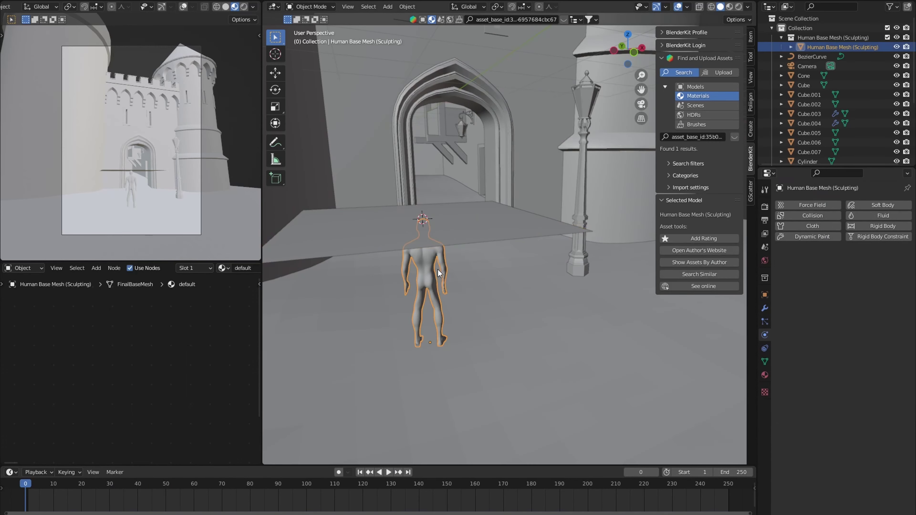
{"action": "left_click", "coordinate": [388, 471]}
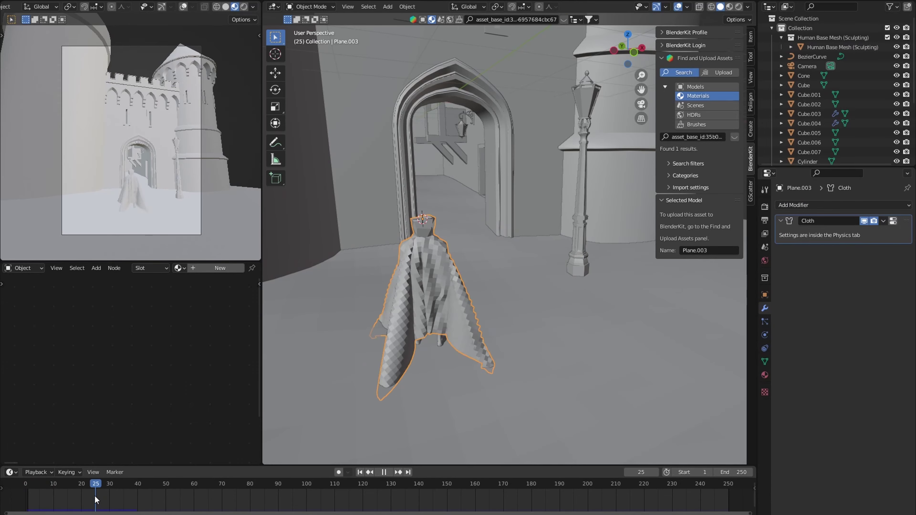
- Add a Subdivision Surface modifier to smooth the cloak's folds
{"action": "left_click", "coordinate": [843, 205]}
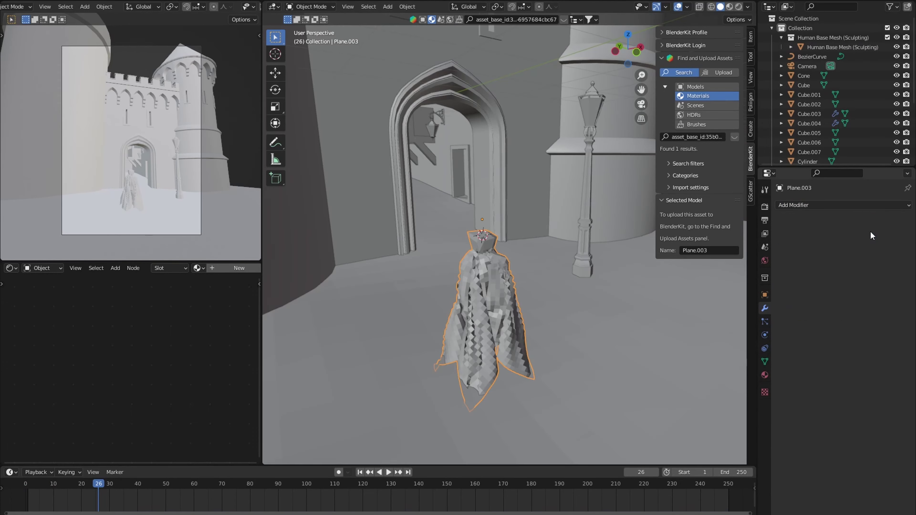
{"action": "left_click", "coordinate": [843, 205]}
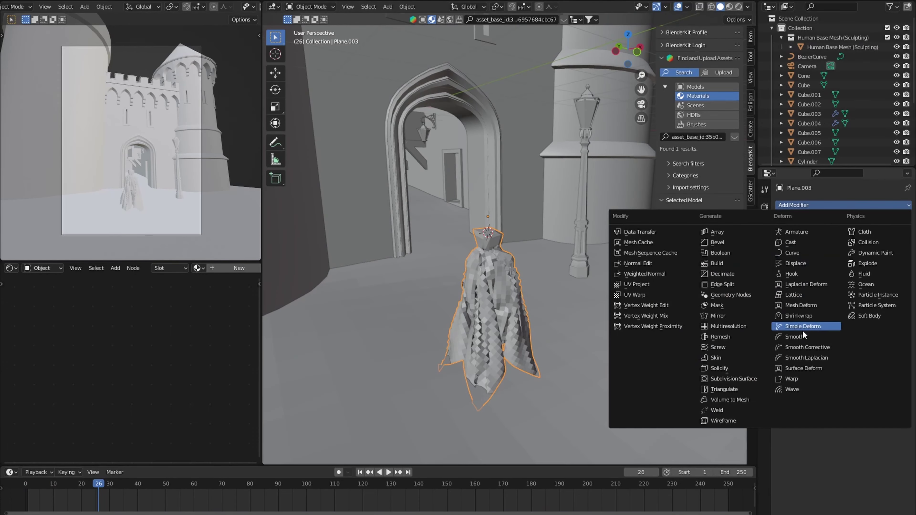
{"action": "left_click", "coordinate": [802, 330]}
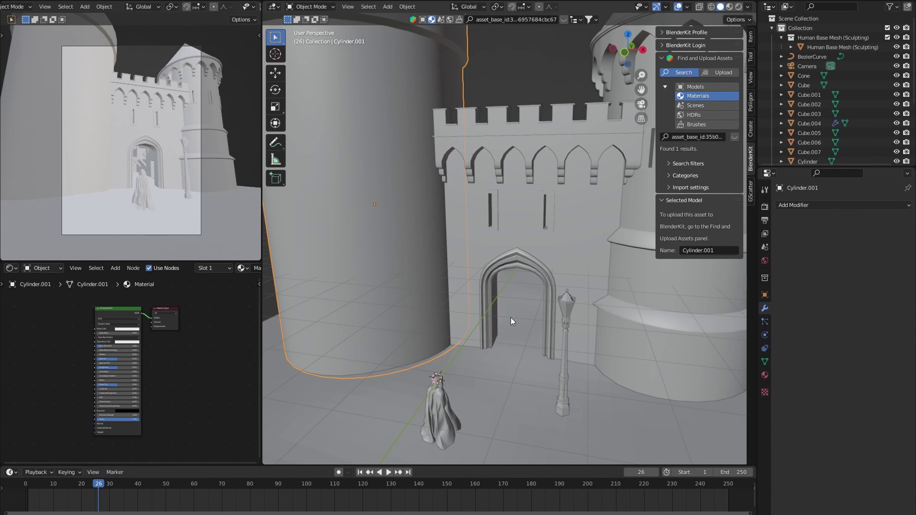
- Give the tower Medieval Stone Wall PBR Scan 01 plus an adaptive Simple subdivision modifier
{"action": "left_click", "coordinate": [281, 337]}
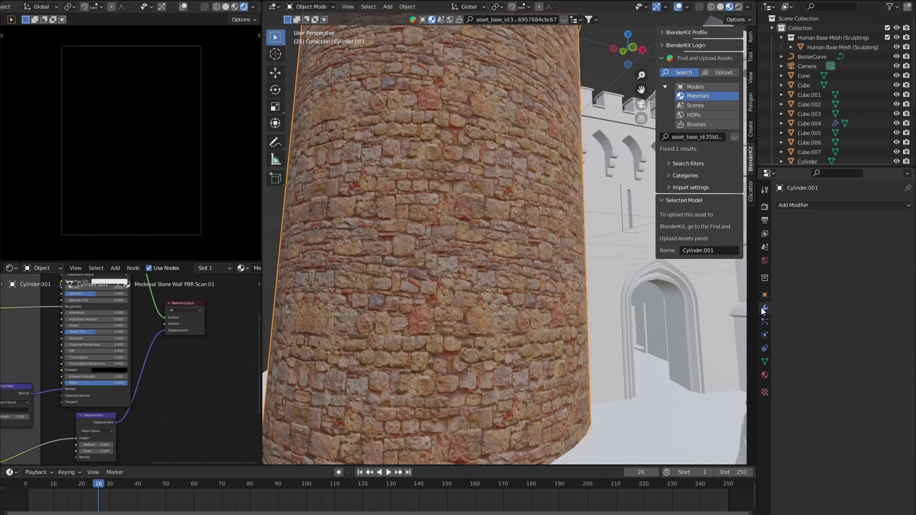
{"action": "left_click", "coordinate": [842, 205]}
{"action": "left_click", "coordinate": [718, 346]}
{"action": "left_click", "coordinate": [832, 247]}
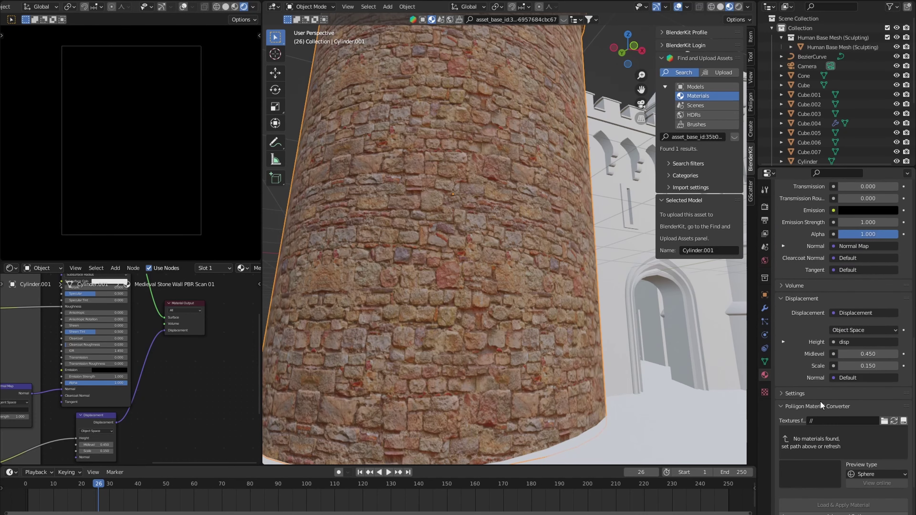
{"action": "middle_click_drag", "start_coordinate": [634, 311], "coordinate": [574, 271]}
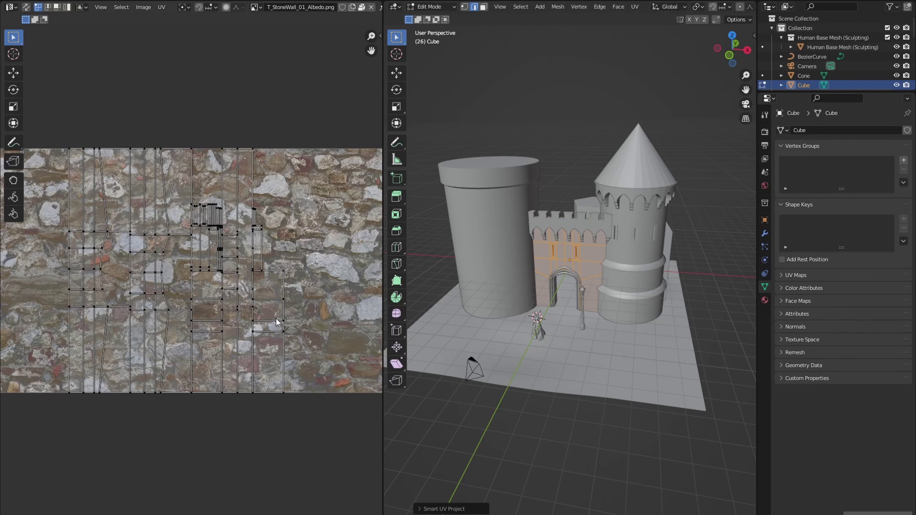
- Add an RGB Curves node, set the arch displacement midlevel to 0.080, and brighten rock midtones
{"action": "key", "text": "l"}
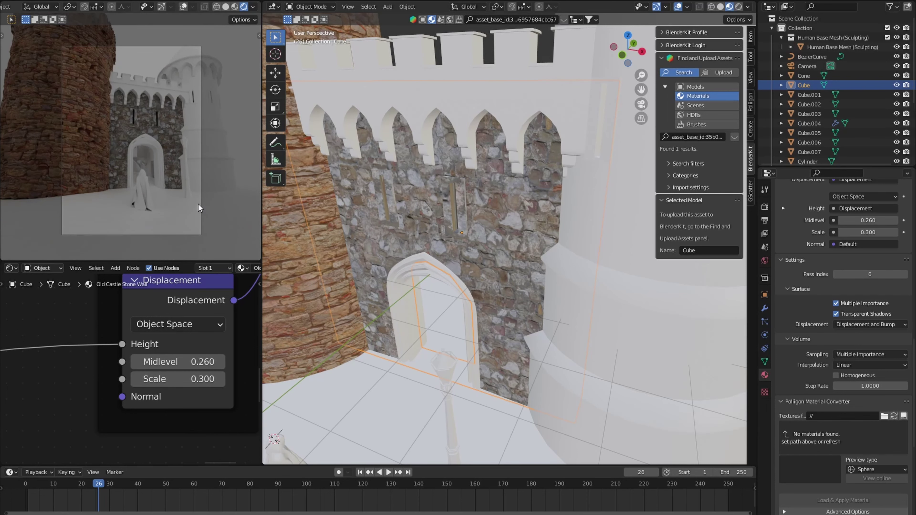
{"action": "left_click", "coordinate": [204, 444]}
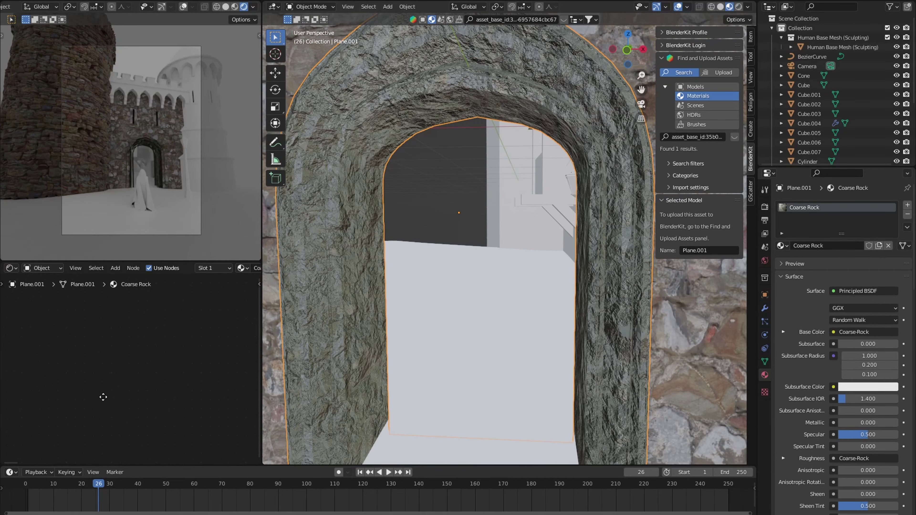
{"action": "mouse_move", "coordinate": [196, 424]}
{"action": "left_mouse_down"}
{"action": "mouse_move", "coordinate": [188, 424]}
{"action": "mouse_move", "coordinate": [196, 425]}
{"action": "left_mouse_up"}
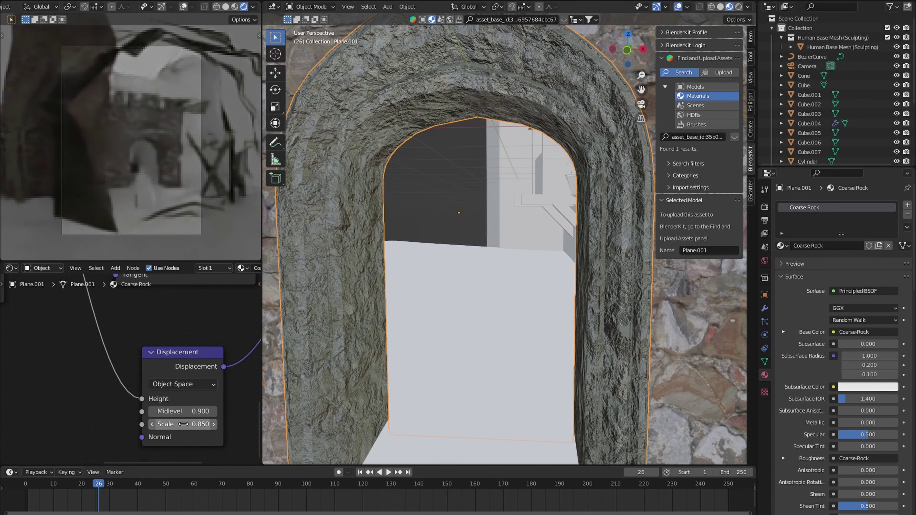
{"action": "key", "text": "n"}
{"action": "scroll", "coordinate": [169, 174], "scroll_direction": "up", "scroll_amount": 5}
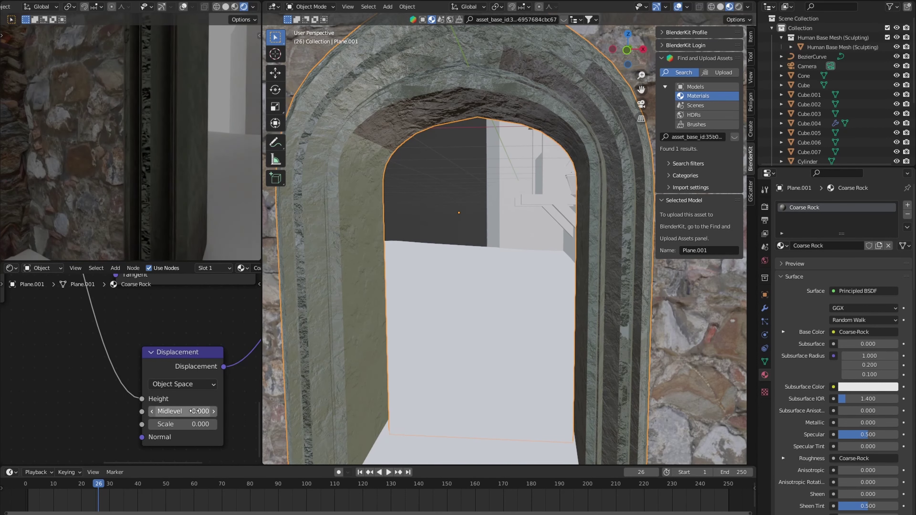
{"action": "left_click_drag", "start_coordinate": [194, 411], "coordinate": [198, 411]}
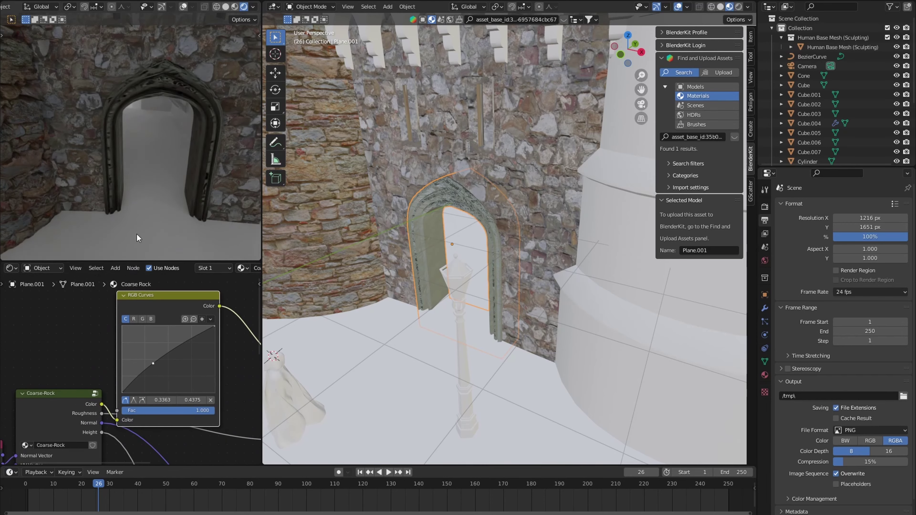
{"action": "left_click_drag", "start_coordinate": [153, 363], "coordinate": [148, 363]}
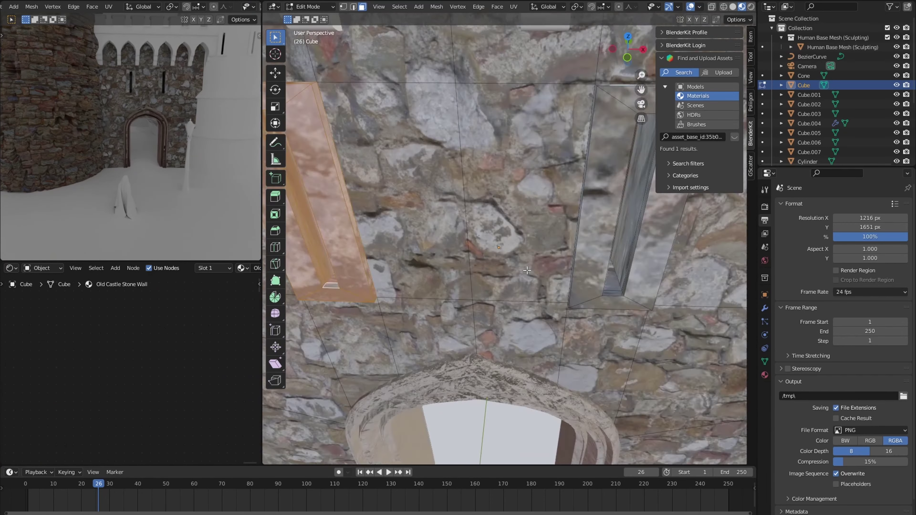
- Reset the tower's displacement values and set its displacement scale to 0.210
{"action": "key", "text": "u"}
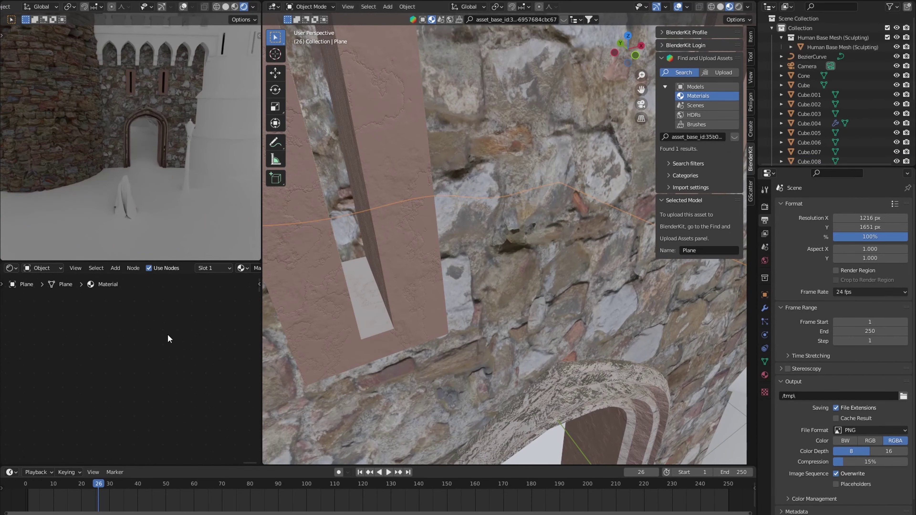
{"action": "left_click", "coordinate": [241, 268]}
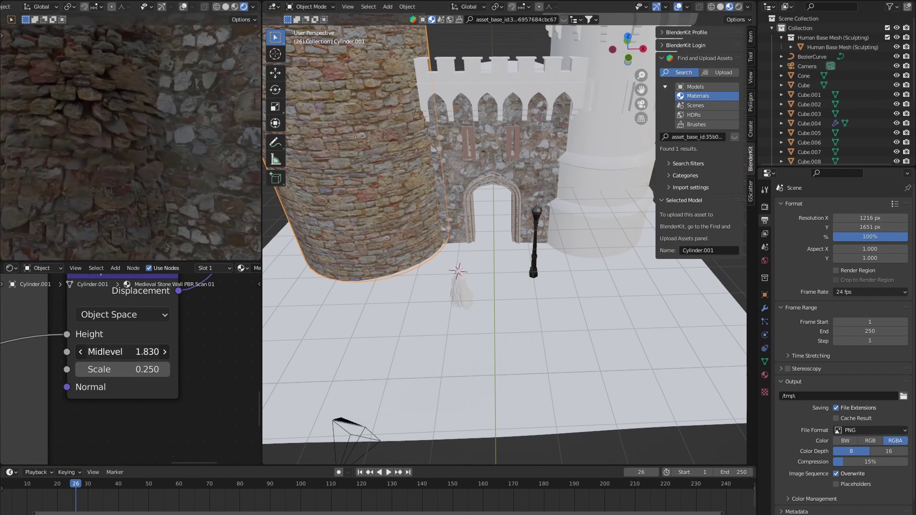
{"action": "key", "text": "BackSpace"}
{"action": "key", "text": "BackSpace"}
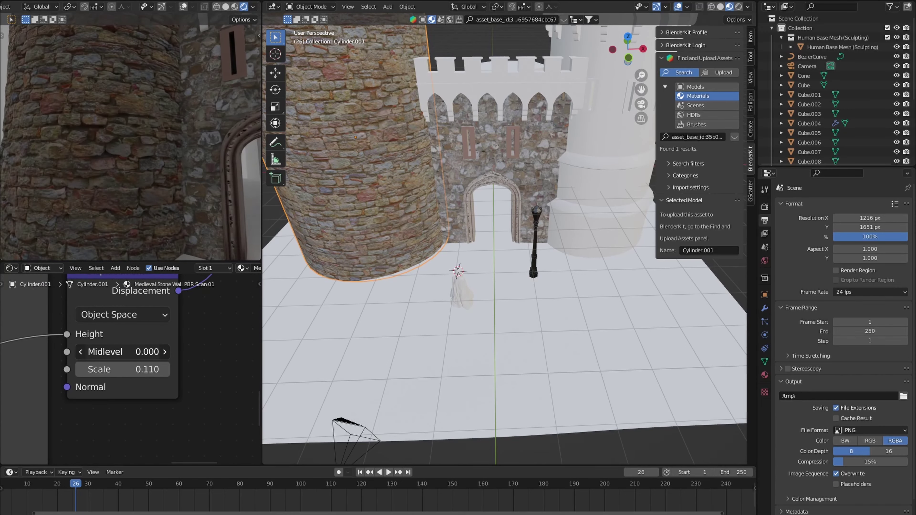
{"action": "mouse_move", "coordinate": [122, 369]}
{"action": "left_mouse_down"}
{"action": "mouse_move", "coordinate": [137, 370]}
{"action": "mouse_move", "coordinate": [108, 352]}
{"action": "left_mouse_up"}
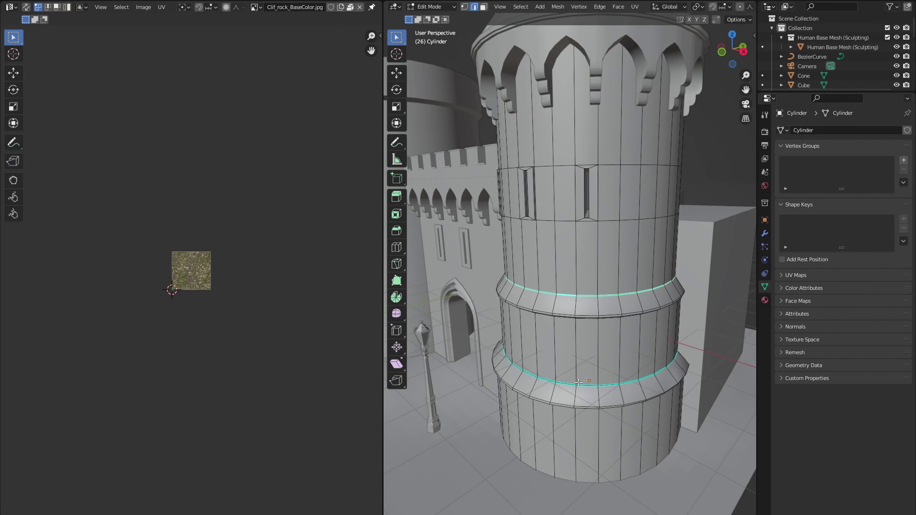
- Isolate the round tower in Local view, select its whole mesh and UV-unwrap it
{"action": "key", "text": "KP_Divide"}
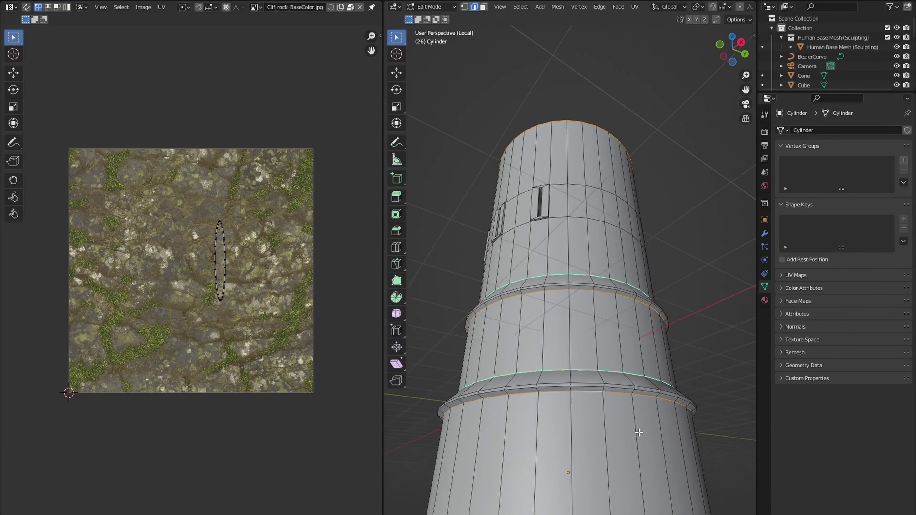
{"action": "scroll", "coordinate": [554, 287], "scroll_direction": "up", "scroll_amount": 5}
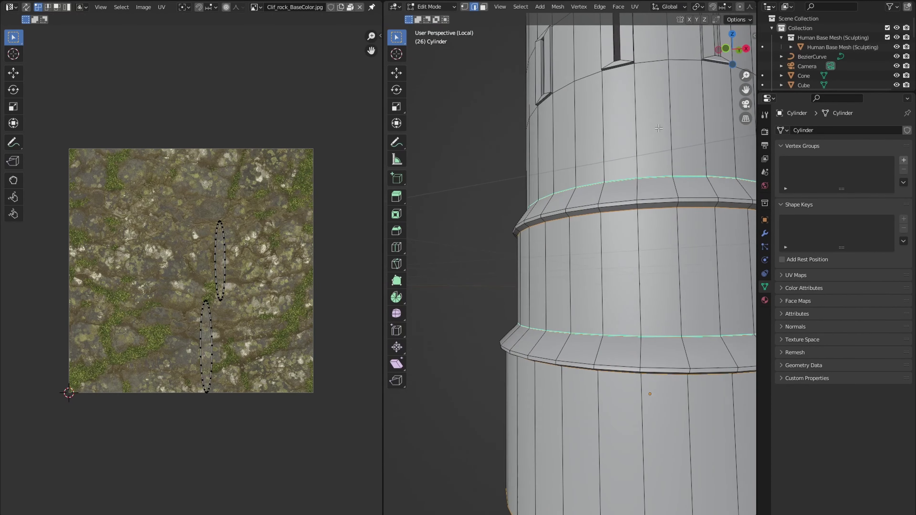
{"action": "middle_click_drag", "start_coordinate": [554, 287], "coordinate": [724, 334]}
{"action": "scroll", "coordinate": [590, 305], "scroll_direction": "down", "scroll_amount": 6}
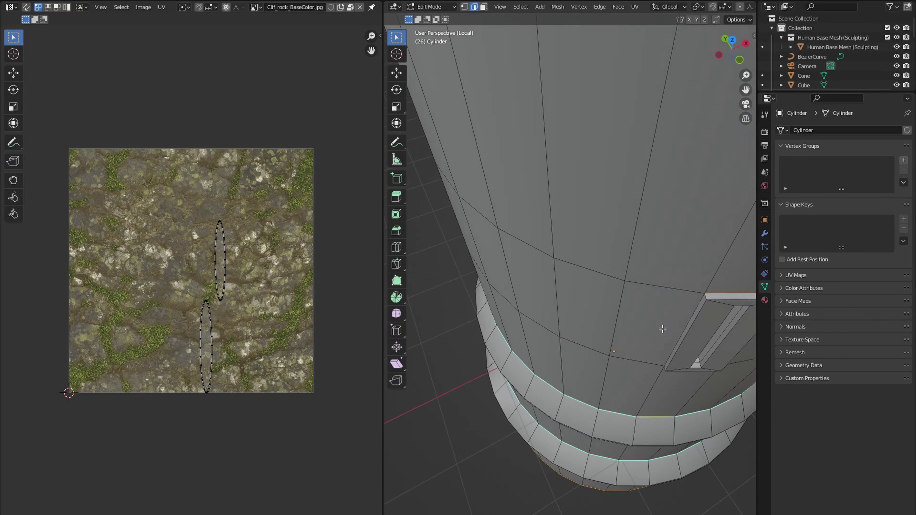
{"action": "key", "text": "a"}
{"action": "mouse_move", "coordinate": [541, 147]}
{"action": "middle_mouse_down"}
{"action": "mouse_move", "coordinate": [730, 427]}
{"action": "mouse_move", "coordinate": [540, 237]}
{"action": "middle_mouse_up"}
{"action": "key", "text": "u"}
{"action": "left_click", "coordinate": [541, 237]}
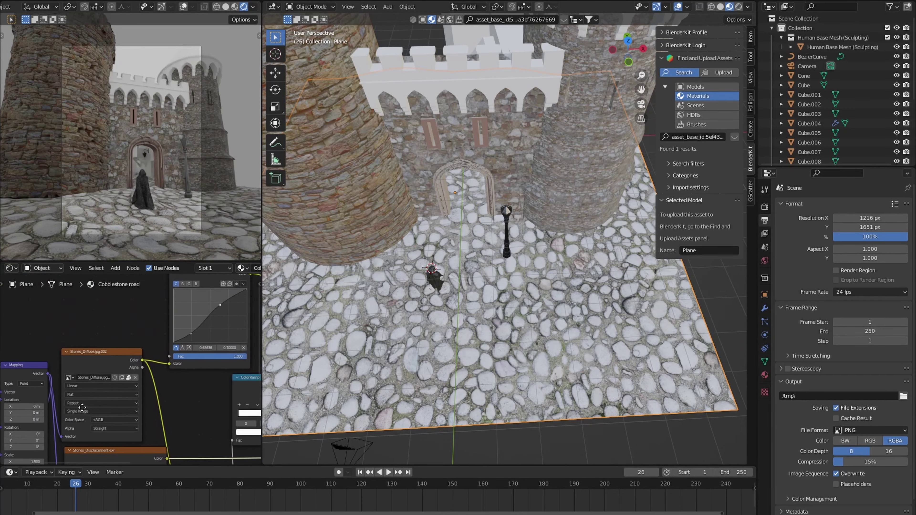
- Set the cobblestone Mapping scale to 5.2 and the wall's Dicing Scale to 5.77
{"action": "left_click_drag", "start_coordinate": [96, 403], "coordinate": [119, 403]}
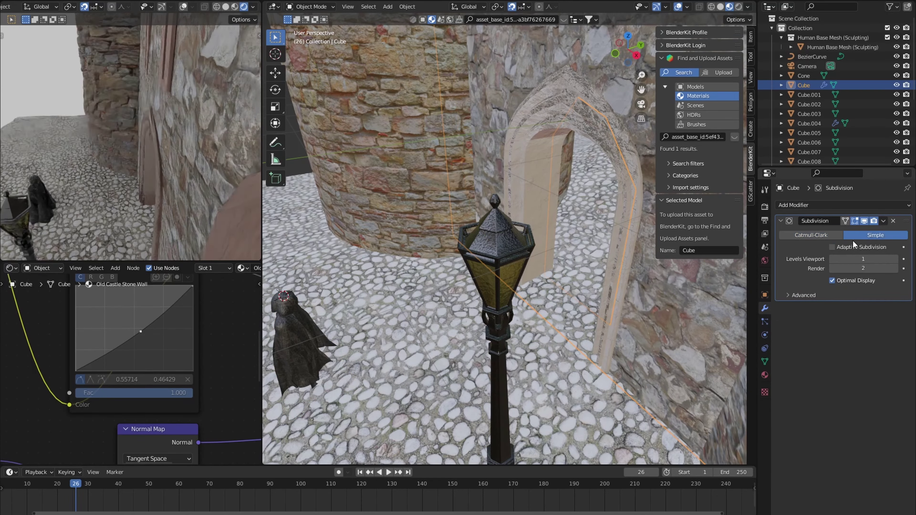
{"action": "left_click_drag", "start_coordinate": [864, 259], "coordinate": [884, 259]}
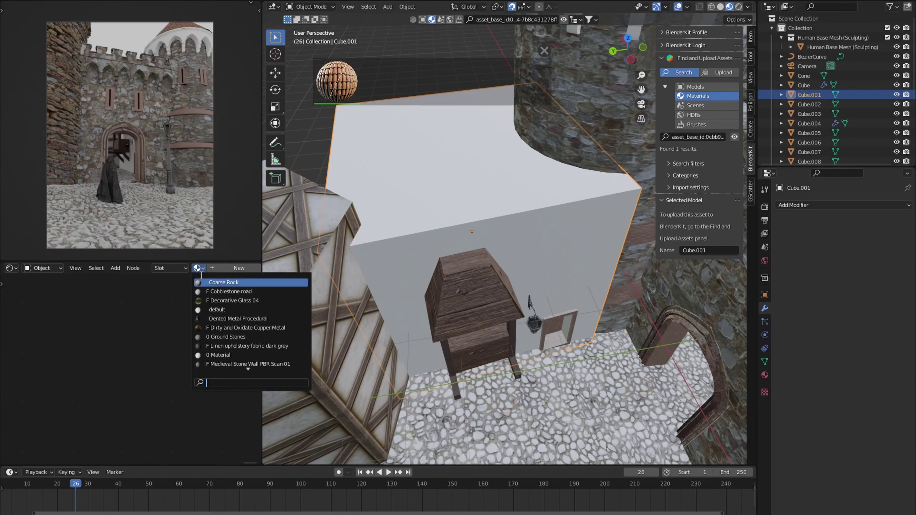
- Assign Stone Wall 5 to the side block, rotate the tower about Z, and select battlement Cube.003
{"action": "left_click", "coordinate": [280, 350]}
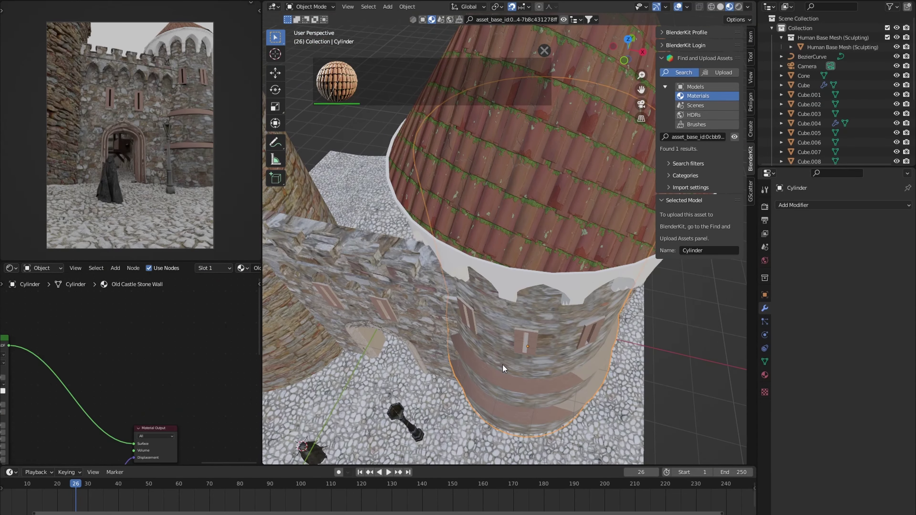
{"action": "key", "text": "r"}
{"action": "key", "text": "z"}
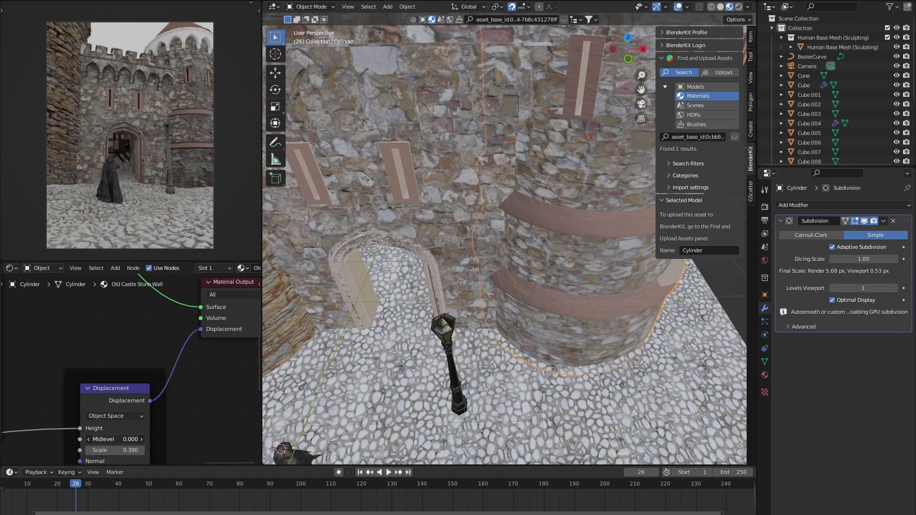
{"action": "left_click", "coordinate": [127, 180]}
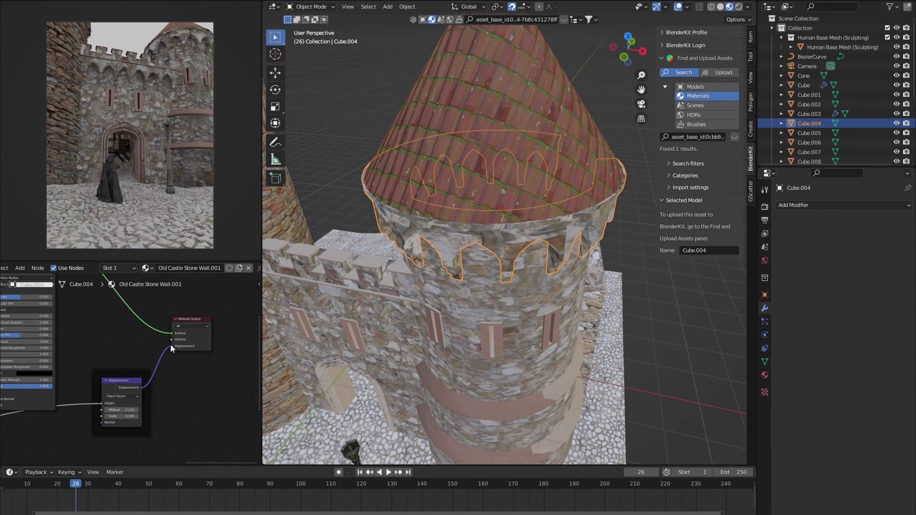
{"action": "scroll", "coordinate": [170, 343], "scroll_direction": "left", "scroll_amount": 10, "text": "ctrl"}
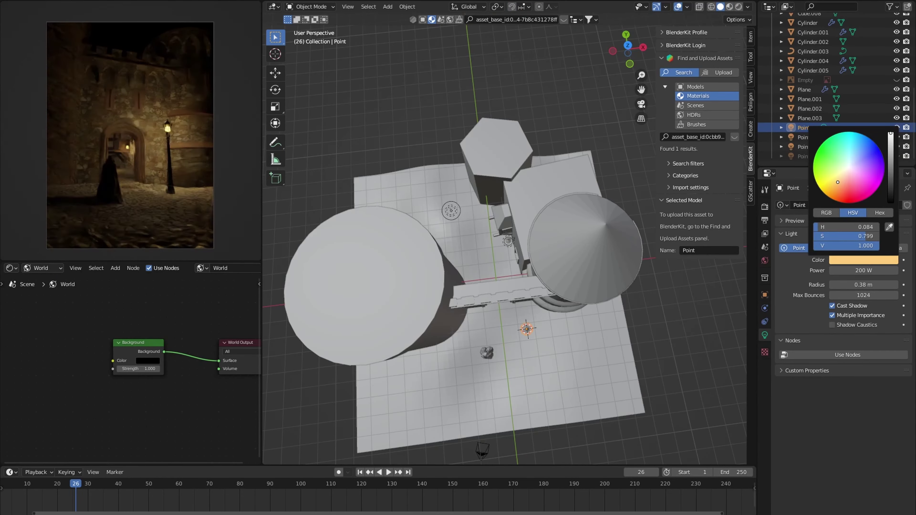
- Subdivide the arch mesh and raise its displacement midlevel to 0.200
{"action": "key", "text": "a"}
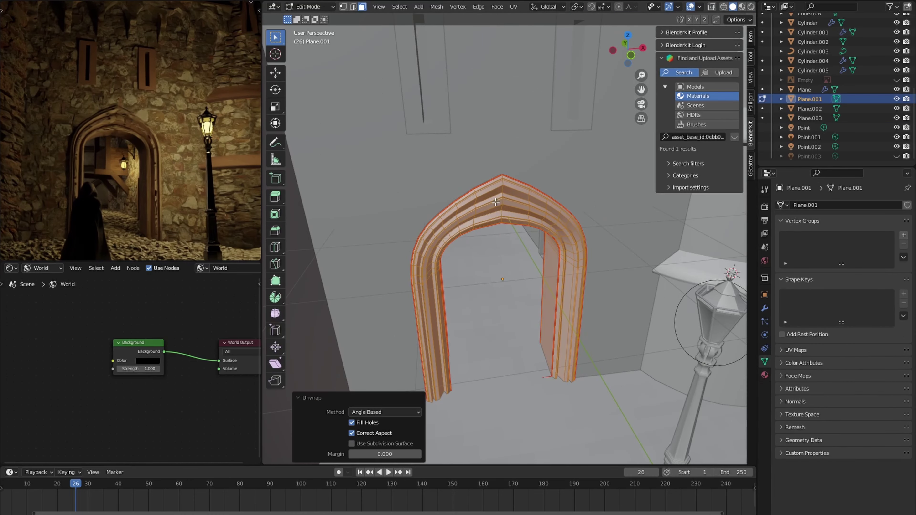
{"action": "key", "text": "ctrl+1"}
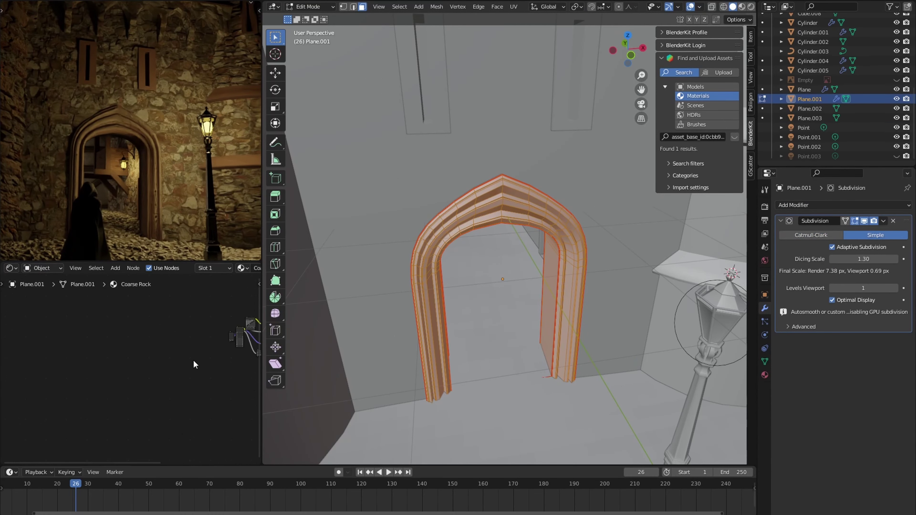
{"action": "scroll", "coordinate": [194, 364], "scroll_direction": "up", "scroll_amount": 4}
{"action": "scroll", "coordinate": [194, 371], "scroll_direction": "up", "scroll_amount": 4}
{"action": "left_click", "coordinate": [193, 370]}
{"action": "left_click", "coordinate": [193, 370]}
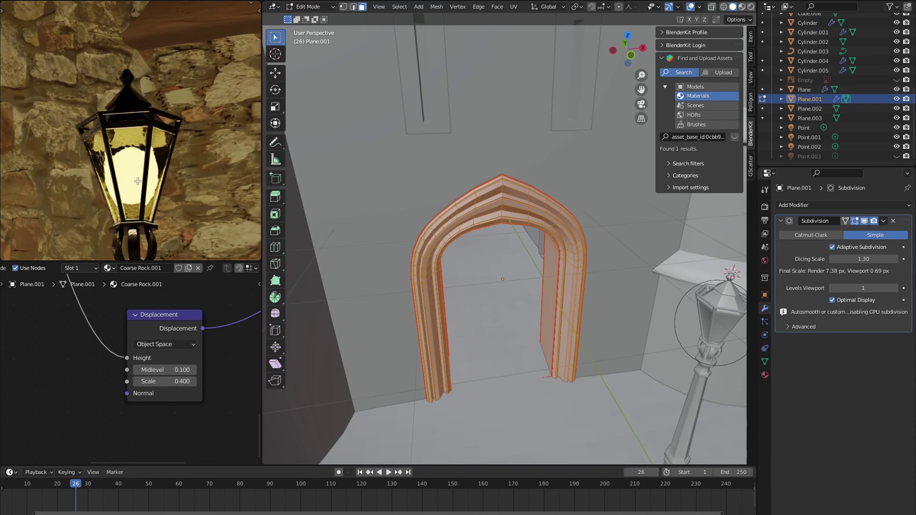
{"action": "key", "text": "Tab"}
- Raise the lantern's point light along Z into the lamp head and reposition it
{"action": "left_click", "coordinate": [745, 318]}
{"action": "left_click", "coordinate": [795, 407]}
{"action": "scroll", "coordinate": [807, 433], "scroll_direction": "down", "scroll_amount": 4}
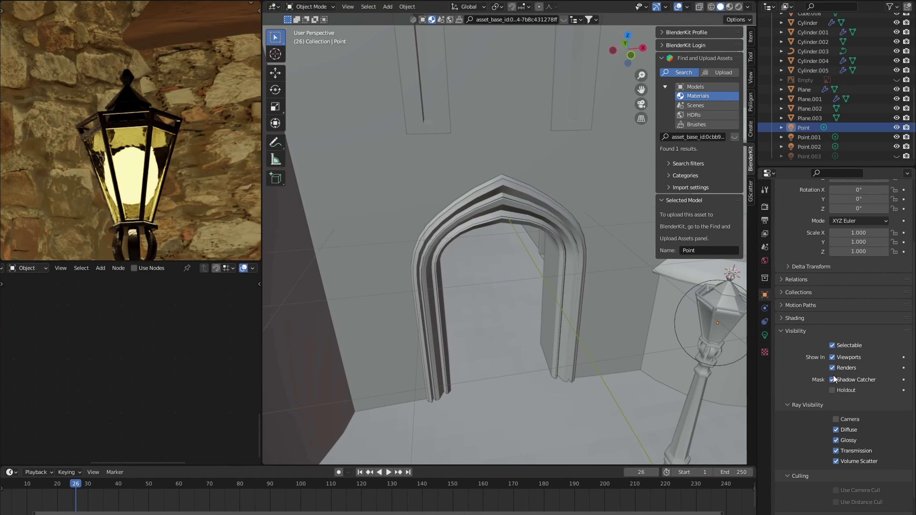
{"action": "scroll", "coordinate": [835, 360], "scroll_direction": "down", "scroll_amount": 4}
{"action": "left_click", "coordinate": [864, 494]}
{"action": "scroll", "coordinate": [452, 290], "scroll_direction": "down", "scroll_amount": 5}
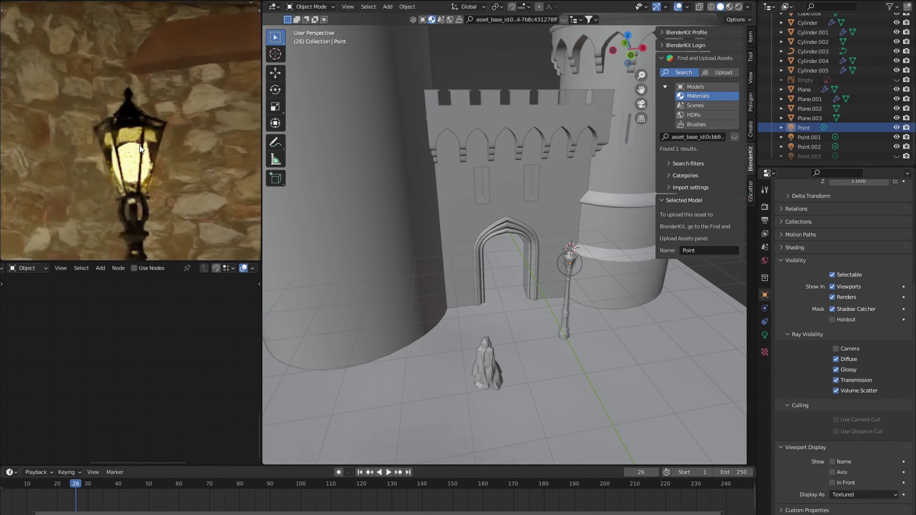
{"action": "key", "text": "s"}
{"action": "left_click", "coordinate": [452, 290]}
{"action": "scroll", "coordinate": [452, 290], "scroll_direction": "up", "scroll_amount": 4}
{"action": "key", "text": "g"}
{"action": "key", "text": "z"}
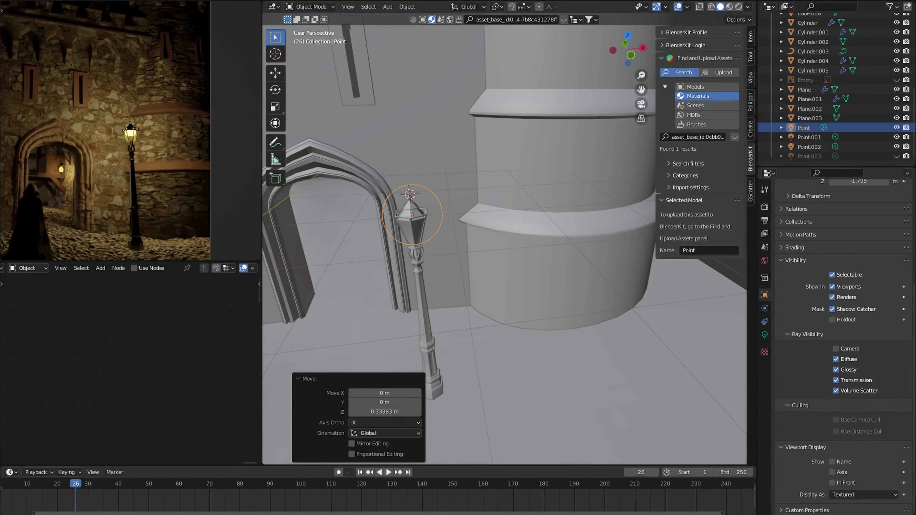
{"action": "left_click", "coordinate": [453, 253]}
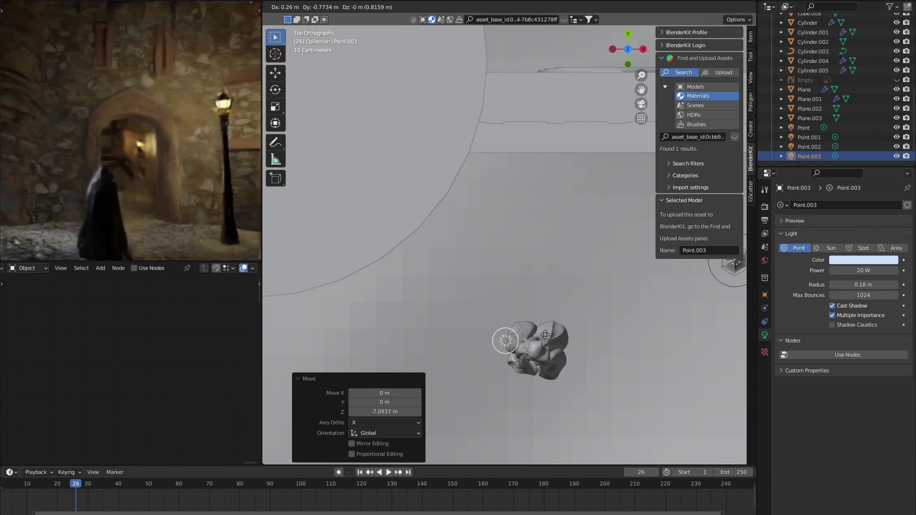
{"action": "left_click", "coordinate": [517, 349]}
- Set the second point light's power to 2000 W
{"action": "mouse_move", "coordinate": [864, 271]}
{"action": "left_mouse_down"}
{"action": "mouse_move", "coordinate": [844, 270]}
{"action": "mouse_move", "coordinate": [880, 284]}
{"action": "left_mouse_up"}
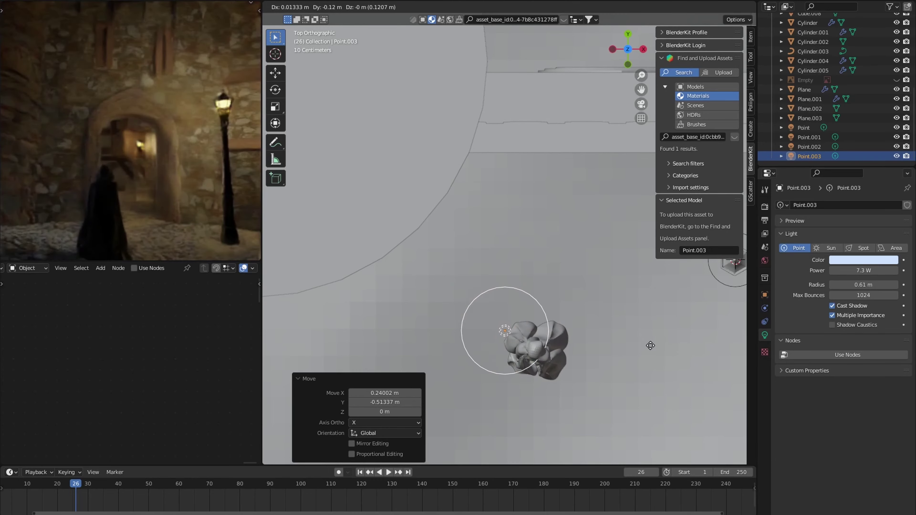
{"action": "left_click", "coordinate": [864, 260]}
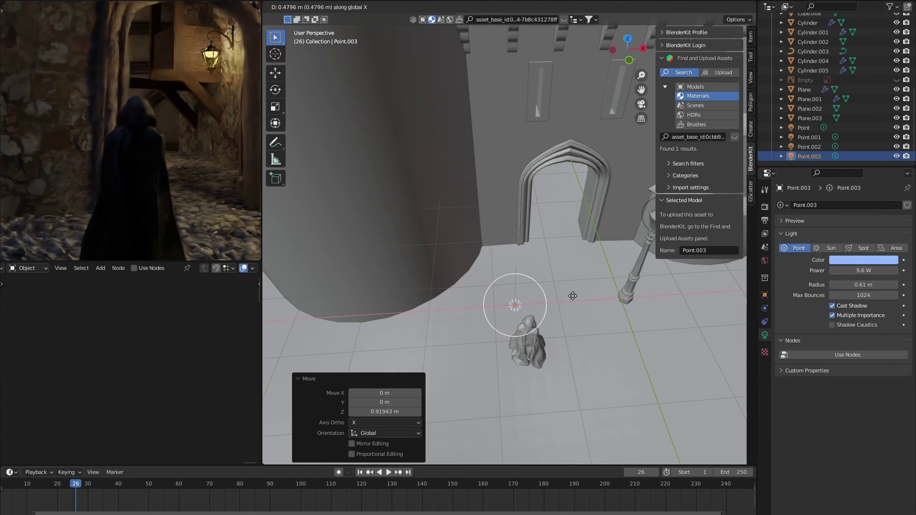
{"action": "scroll", "coordinate": [434, 223], "scroll_direction": "down", "scroll_amount": 8}
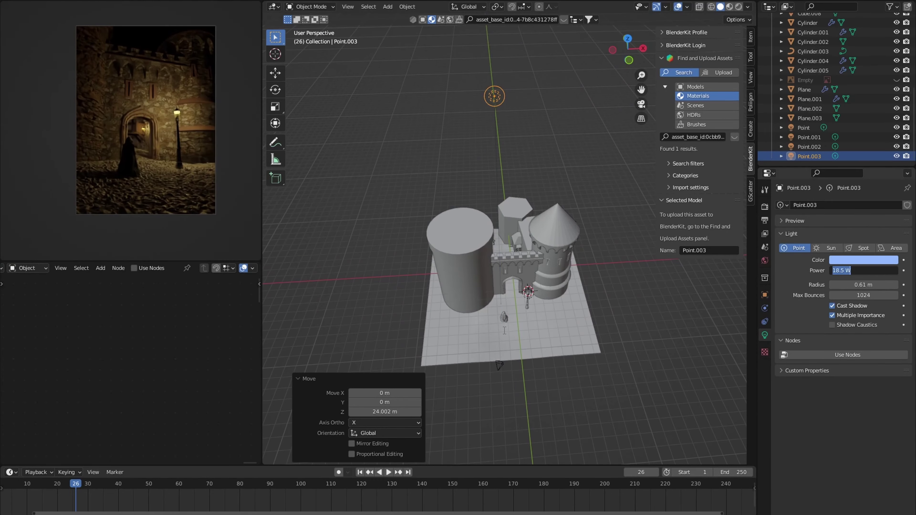
{"action": "left_click_drag", "start_coordinate": [844, 270], "coordinate": [854, 269]}
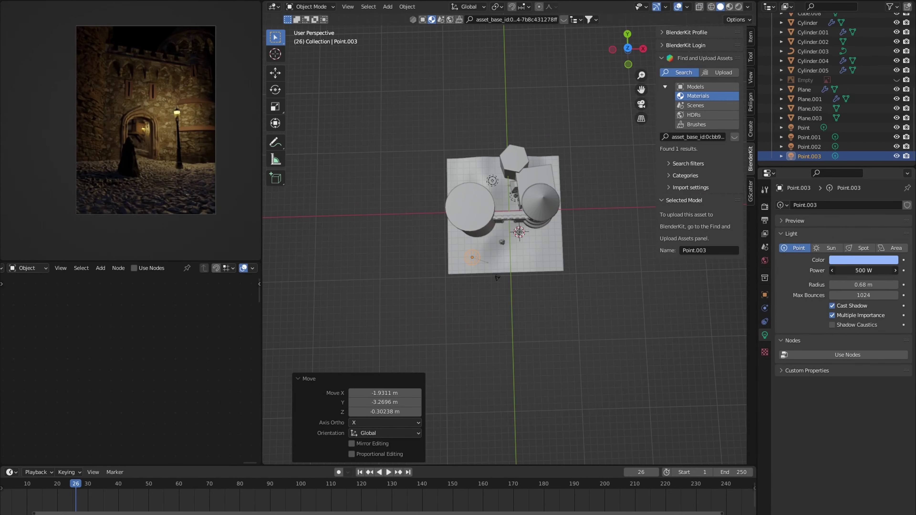
{"action": "left_click", "coordinate": [863, 270]}
{"action": "type", "text": "20"}
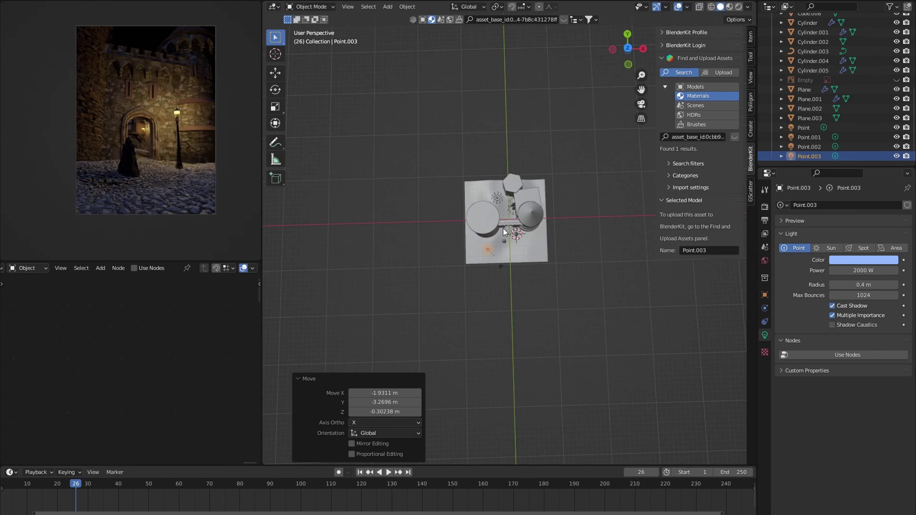
- Give the cube a new material with a Volume Scatter node in the Volume output
{"action": "left_click", "coordinate": [224, 268]}
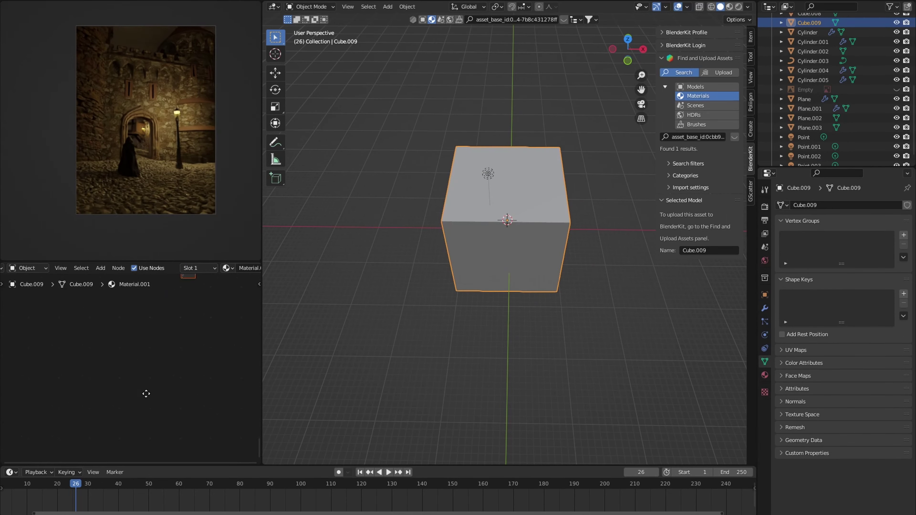
{"action": "key", "text": "shift+a"}
{"action": "left_click", "coordinate": [206, 339]}
{"action": "left_click", "coordinate": [161, 381]}
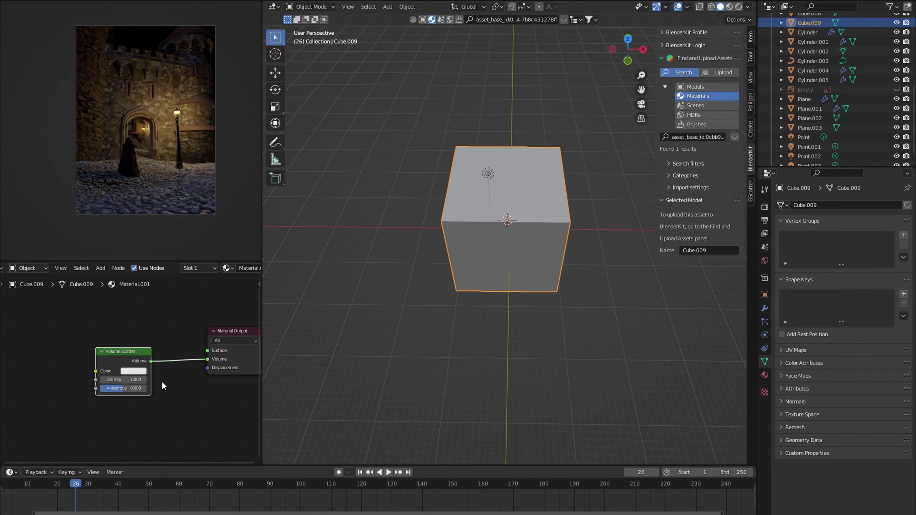
{"action": "scroll", "coordinate": [366, 304], "scroll_direction": "up", "scroll_amount": 3}
- Adjust the fog volume, reposition the light, and select warm point light Point.004
{"action": "left_click", "coordinate": [765, 295]}
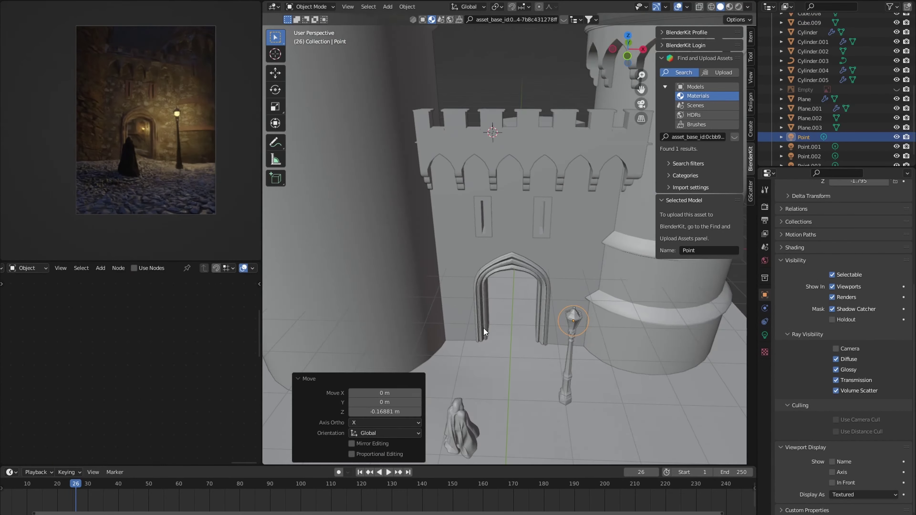
{"action": "scroll", "coordinate": [484, 328], "scroll_direction": "down", "scroll_amount": 5}
{"action": "left_click", "coordinate": [474, 357]}
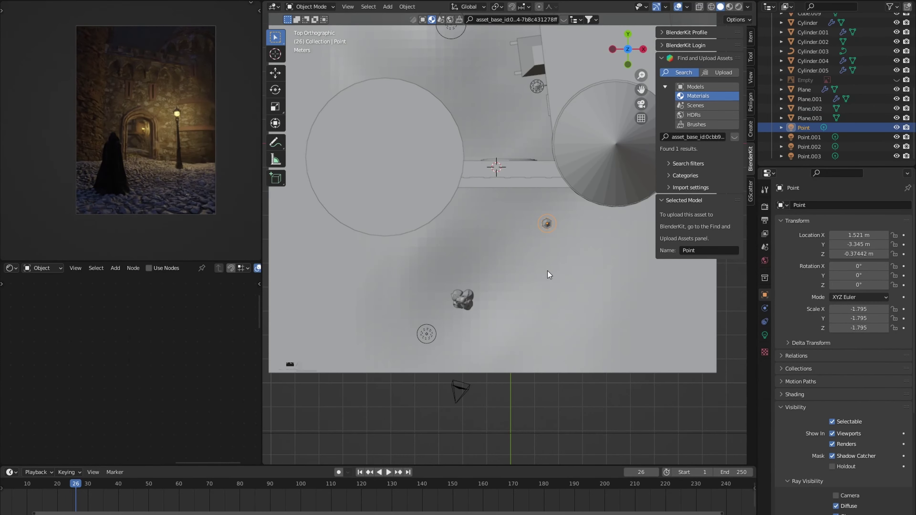
{"action": "left_click", "coordinate": [555, 28]}
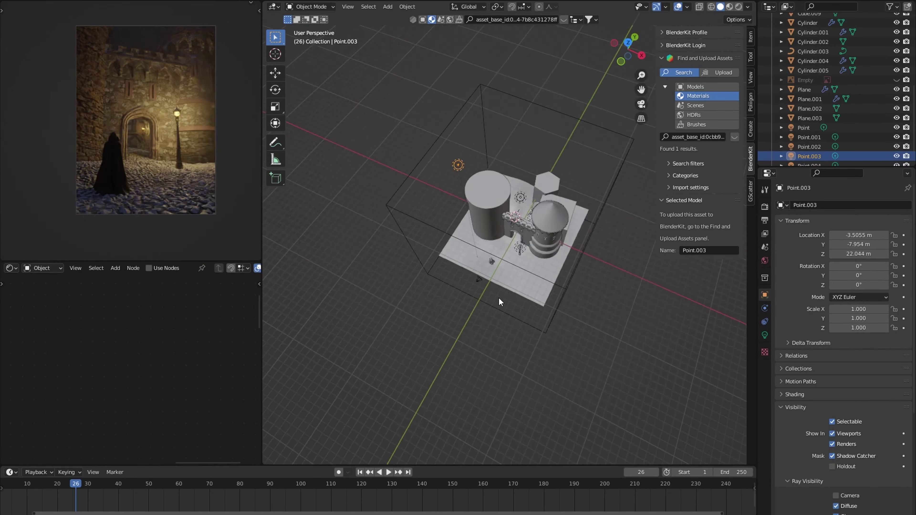
{"action": "left_click", "coordinate": [523, 240]}
{"action": "scroll", "coordinate": [524, 240], "scroll_direction": "up", "scroll_amount": 4}
{"action": "left_click", "coordinate": [765, 335]}
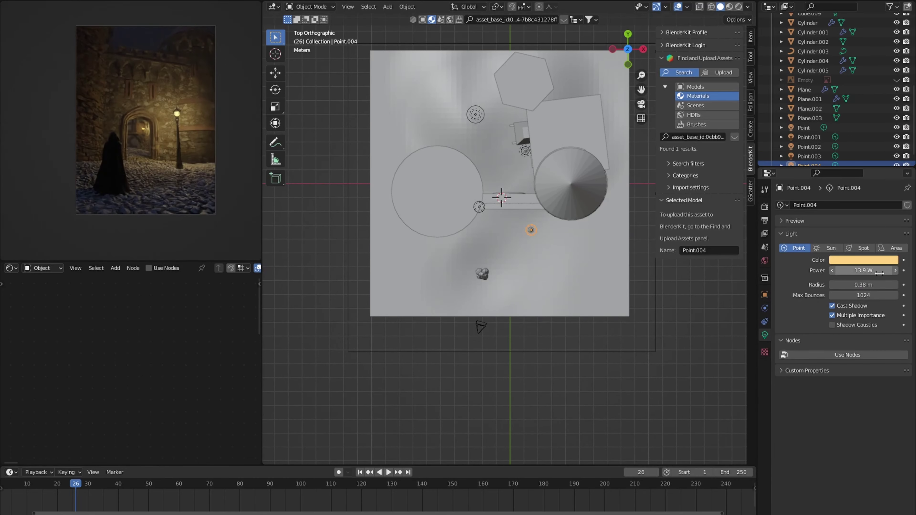
- Shrink the lantern Point light's radius and shift its colour to a warmer orange
{"action": "key", "text": "ctrl+z"}
{"action": "key", "text": "ctrl+z"}
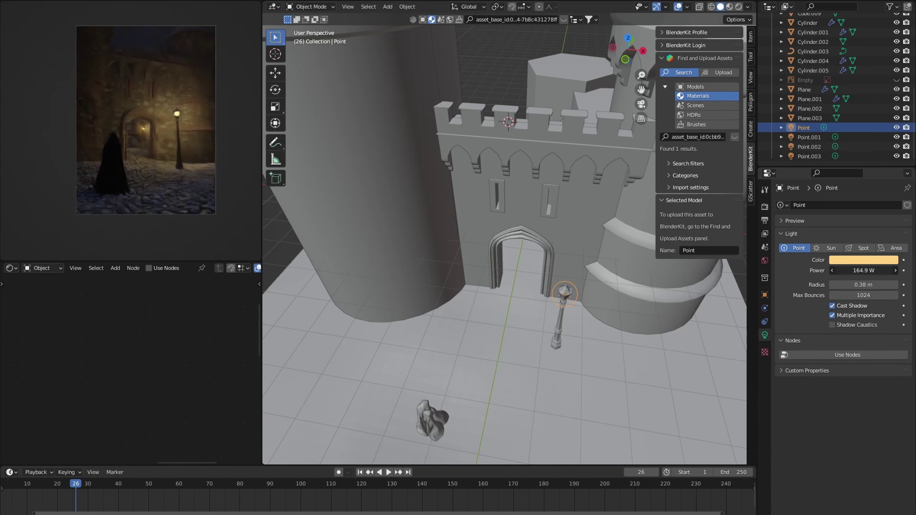
{"action": "left_click_drag", "start_coordinate": [859, 287], "coordinate": [840, 287]}
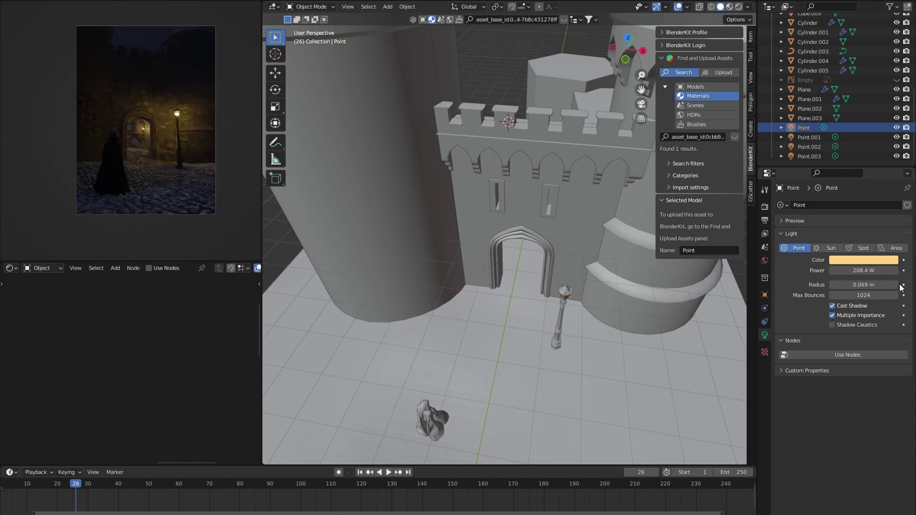
{"action": "left_click", "coordinate": [864, 260]}
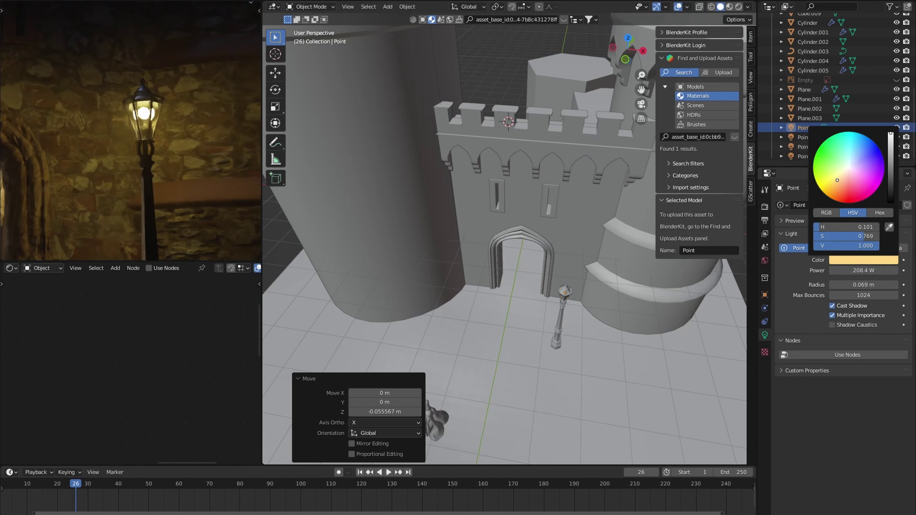
{"action": "left_click_drag", "start_coordinate": [843, 175], "coordinate": [837, 172]}
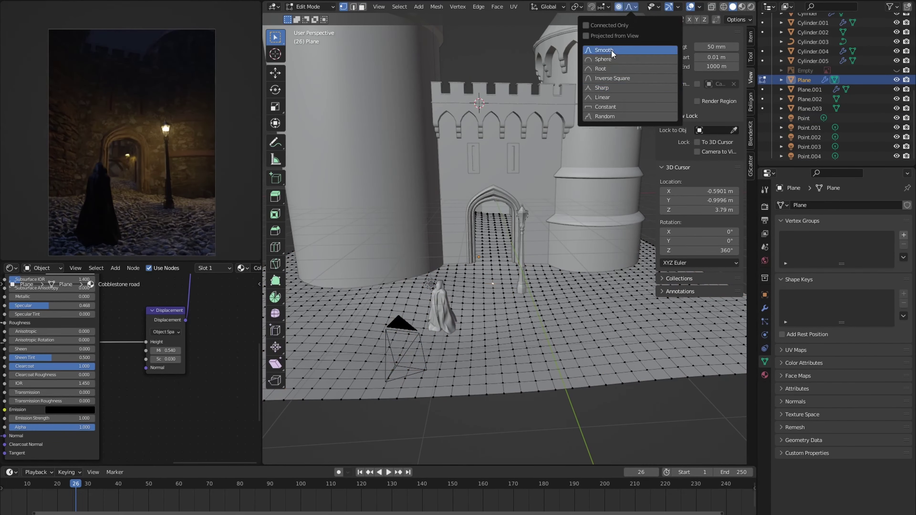
- Enable Smooth proportional falloff and make a first soft deformation of the ground
{"action": "left_click", "coordinate": [612, 54]}
{"action": "key", "text": "g"}
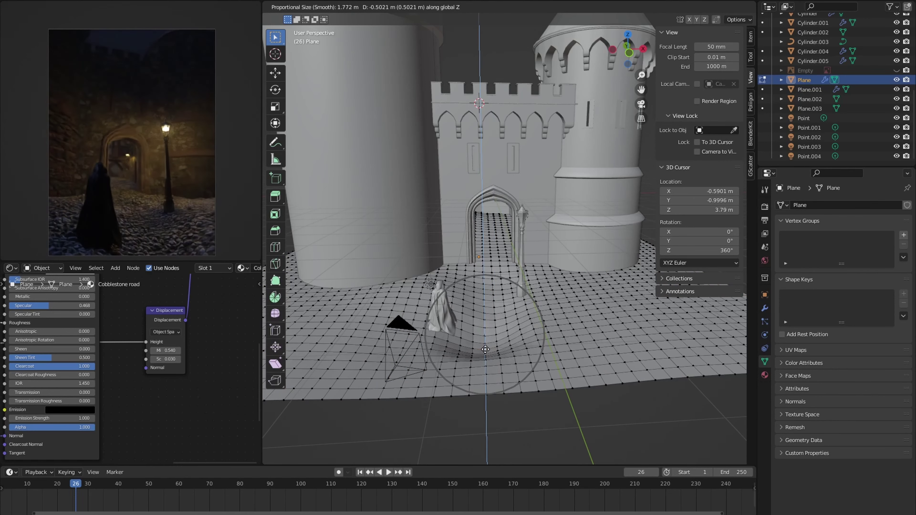
{"action": "scroll", "coordinate": [485, 349], "scroll_direction": "up", "scroll_amount": 2}
{"action": "left_click", "coordinate": [464, 349]}
{"action": "middle_click_drag", "start_coordinate": [465, 348], "coordinate": [541, 288]}
- Lower a ground vertex near the lamp vertically to sink a smooth dip
{"action": "left_click", "coordinate": [559, 267]}
{"action": "key", "text": "g"}
{"action": "key", "text": "z"}
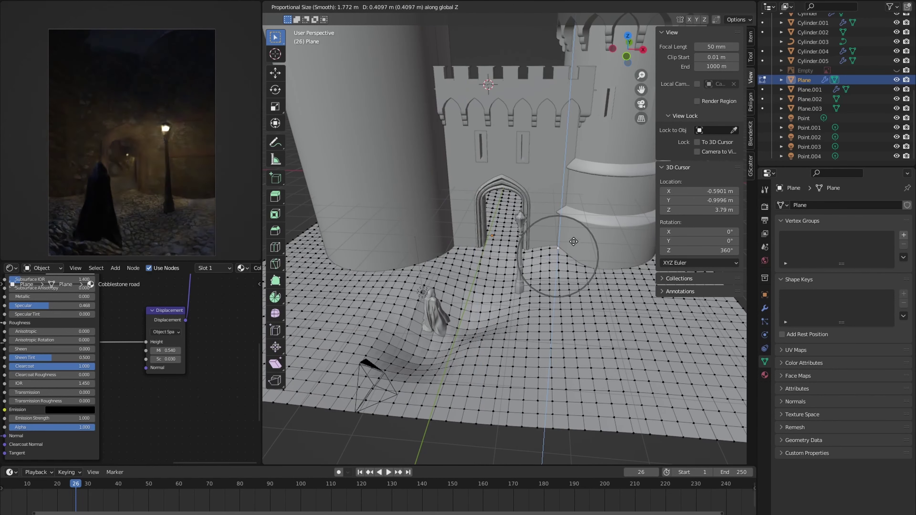
{"action": "scroll", "coordinate": [628, 256], "scroll_direction": "down", "scroll_amount": 6}
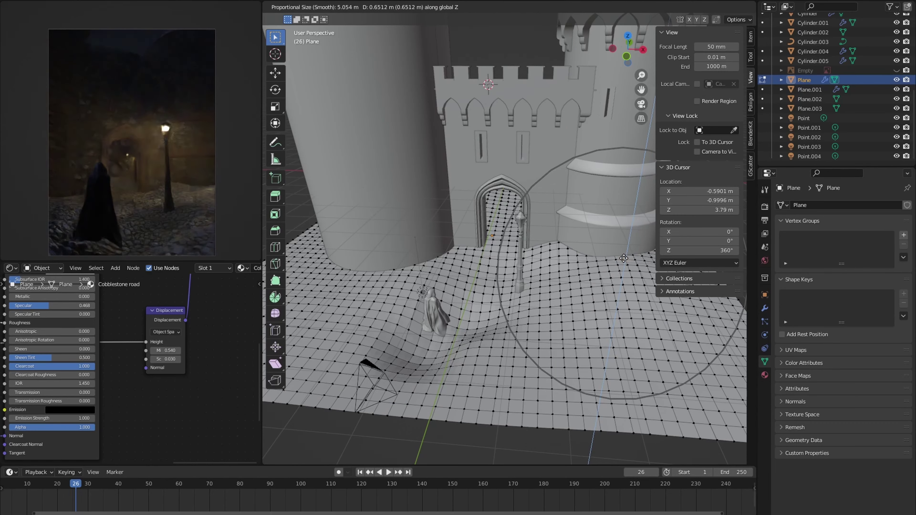
{"action": "scroll", "coordinate": [568, 245], "scroll_direction": "up", "scroll_amount": 14}
{"action": "left_click", "coordinate": [569, 245]}
{"action": "middle_click_drag", "start_coordinate": [569, 245], "coordinate": [527, 336]}
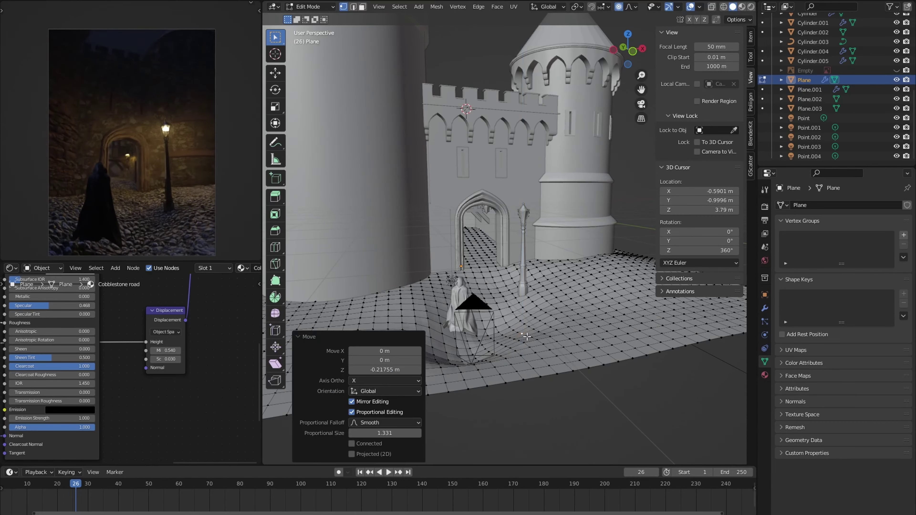
- Sink the ground further with another vertical move and inspect the terrain
{"action": "key", "text": "g"}
{"action": "key", "text": "z"}
{"action": "scroll", "coordinate": [469, 310], "scroll_direction": "down", "scroll_amount": 5}
{"action": "left_click", "coordinate": [487, 317]}
{"action": "scroll", "coordinate": [528, 323], "scroll_direction": "down", "scroll_amount": 4}
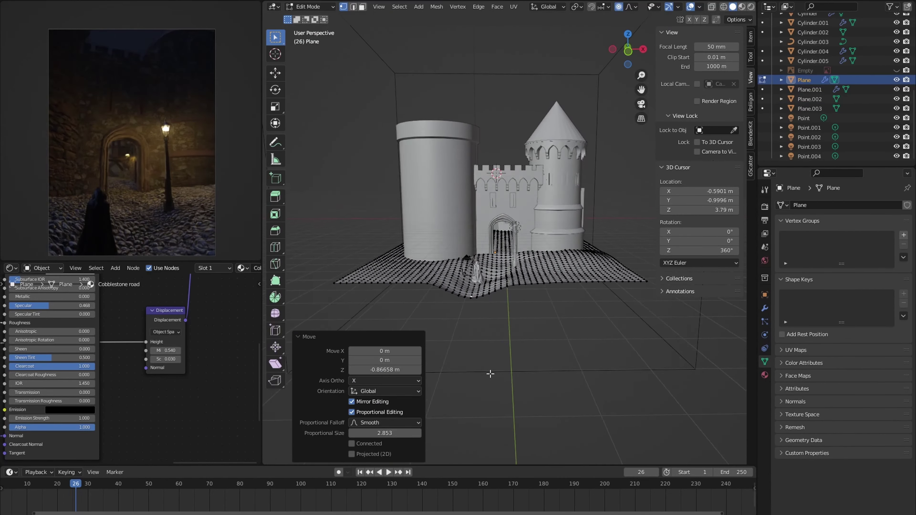
{"action": "scroll", "coordinate": [529, 323], "scroll_direction": "up", "scroll_amount": 5}
{"action": "middle_click_drag", "start_coordinate": [469, 317], "coordinate": [560, 301]}
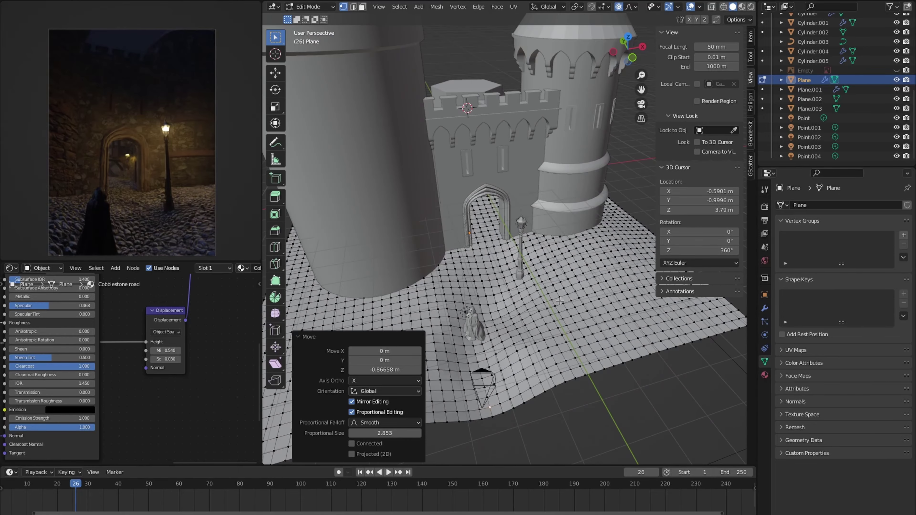
{"action": "left_click", "coordinate": [241, 268]}
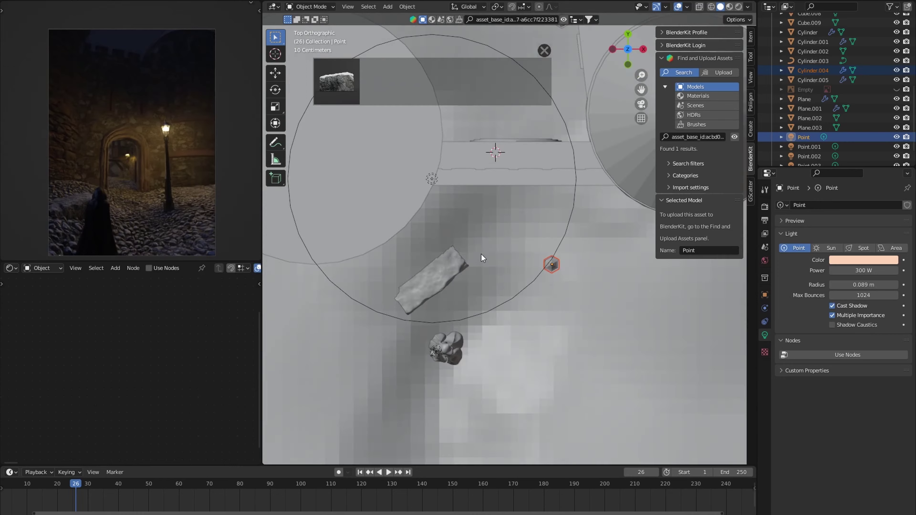
- Duplicate and rotate the photoscanned rock, then add a Normal Map node to the ground material
{"action": "left_click", "coordinate": [553, 269], "text": "shift"}
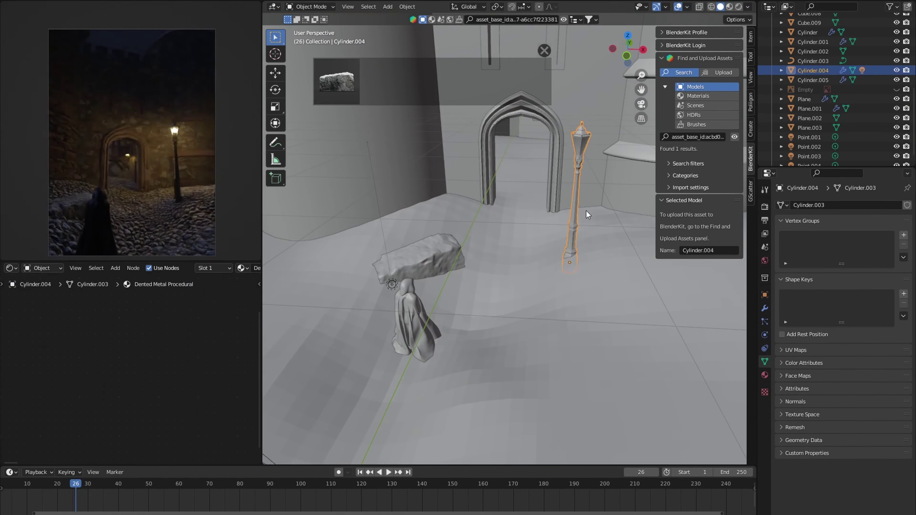
{"action": "left_click", "coordinate": [456, 281]}
{"action": "key", "text": "shift+d"}
{"action": "key", "text": "r"}
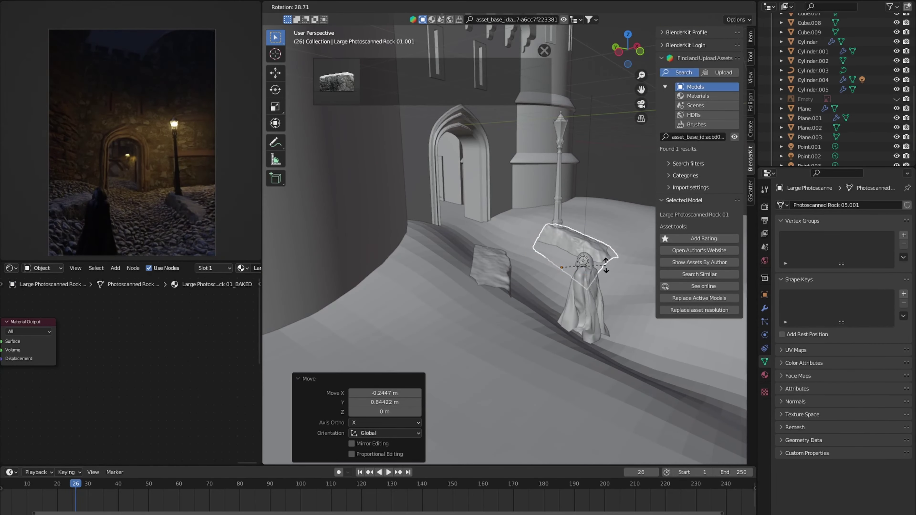
{"action": "left_click", "coordinate": [603, 266]}
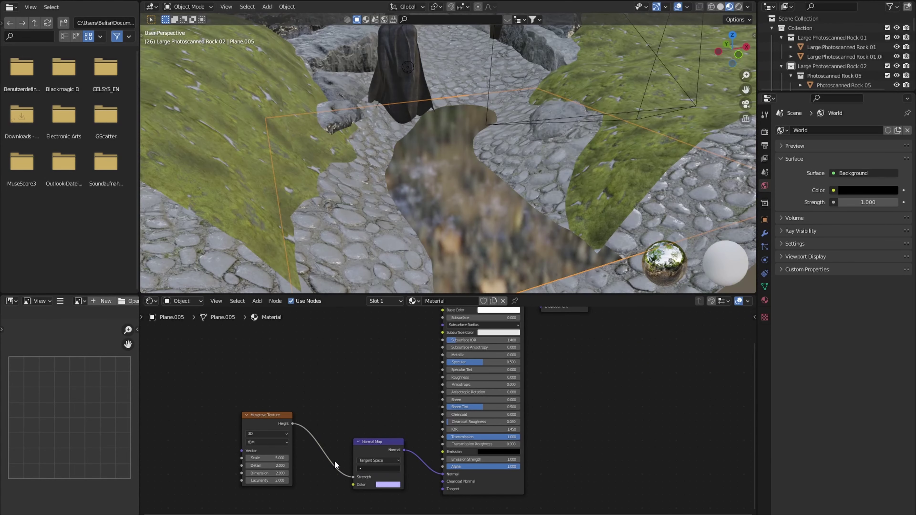
{"action": "left_click", "coordinate": [377, 442]}
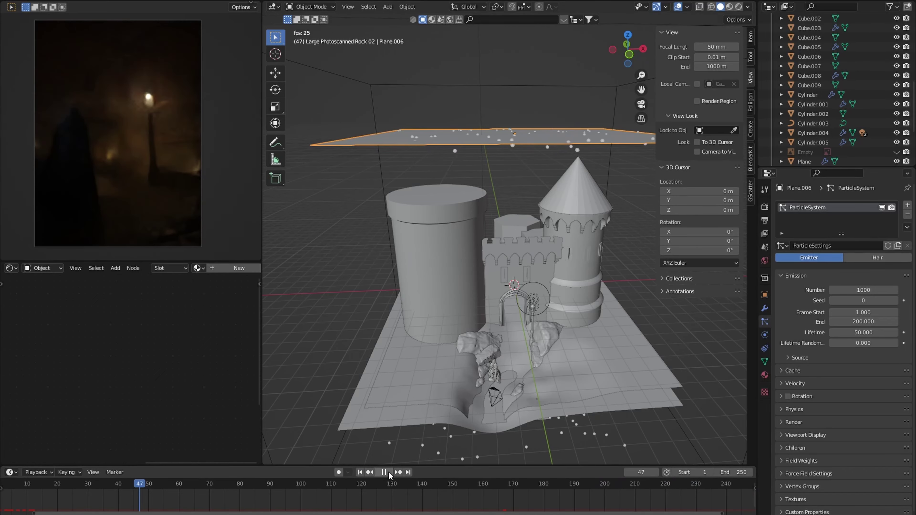
- Render the particles as an object, add an icosphere, and give it a Glass BSDF shader
{"action": "left_click", "coordinate": [793, 422]}
{"action": "left_click", "coordinate": [863, 436]}
{"action": "left_click", "coordinate": [863, 476]}
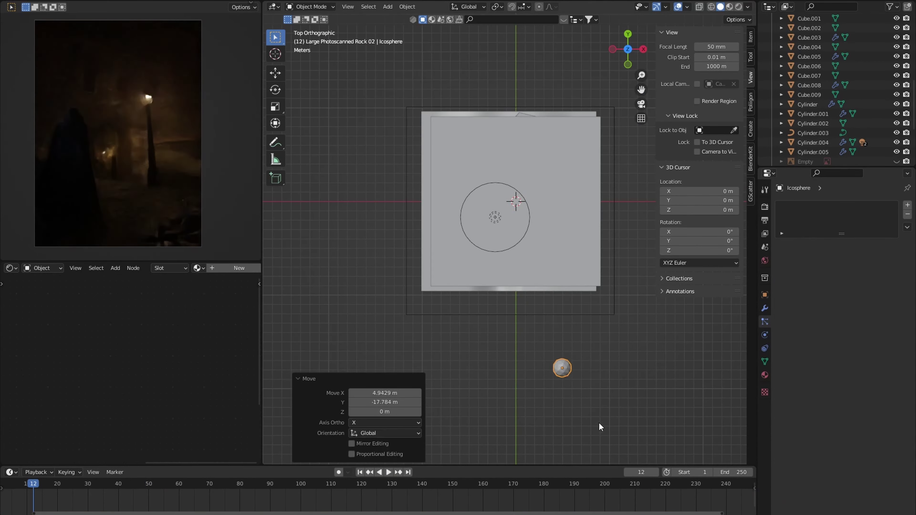
{"action": "key", "text": "shift+a"}
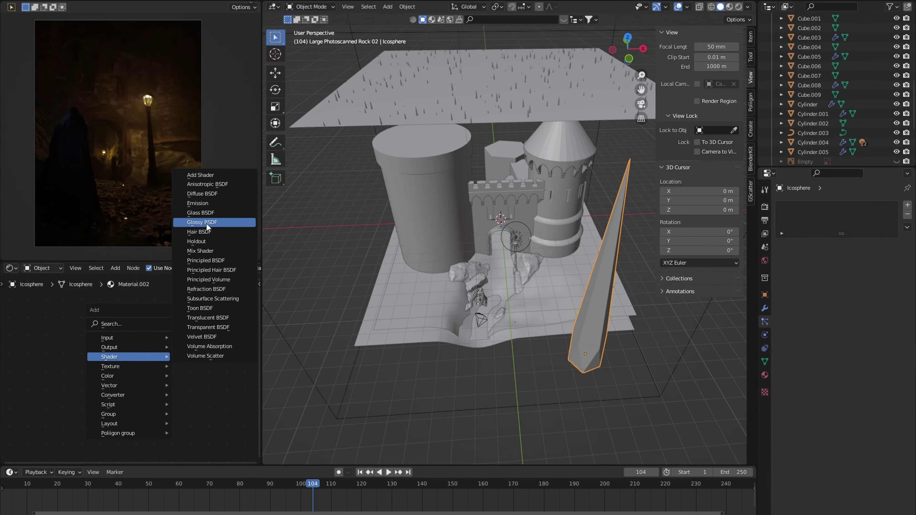
{"action": "left_click", "coordinate": [386, 473]}
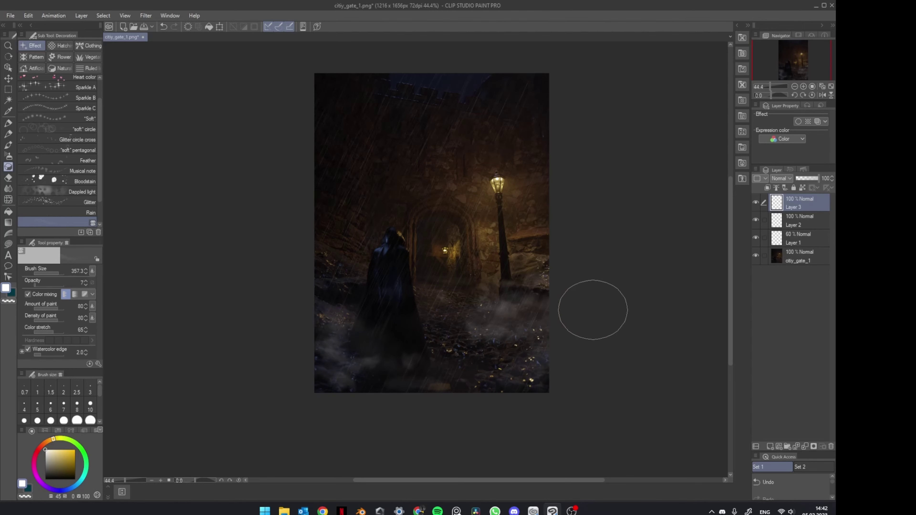
- Lower the fog layer to 64% opacity, add Layer 4, and auto-select the gateway area
{"action": "left_click_drag", "start_coordinate": [817, 178], "coordinate": [810, 178]}
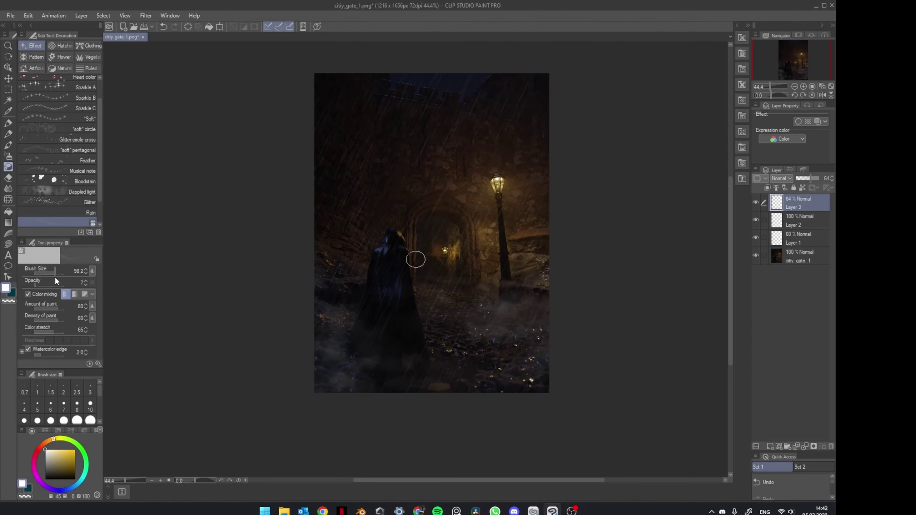
{"action": "left_click", "coordinate": [770, 446]}
{"action": "left_click", "coordinate": [799, 275]}
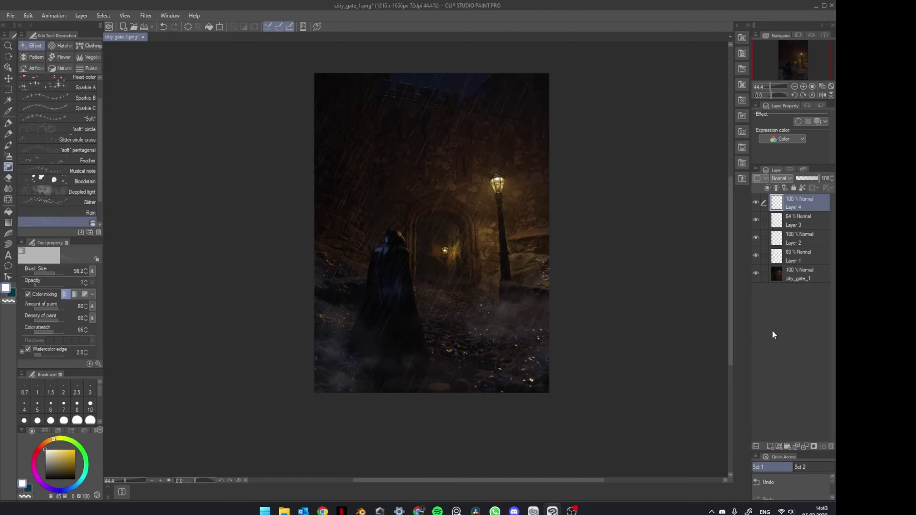
{"action": "left_click", "coordinate": [8, 100]}
{"action": "left_click", "coordinate": [58, 62]}
{"action": "left_click", "coordinate": [360, 144]}
- Paint more fog on Layer 4 with the effect brush, then clear the selection
{"action": "left_click", "coordinate": [799, 202]}
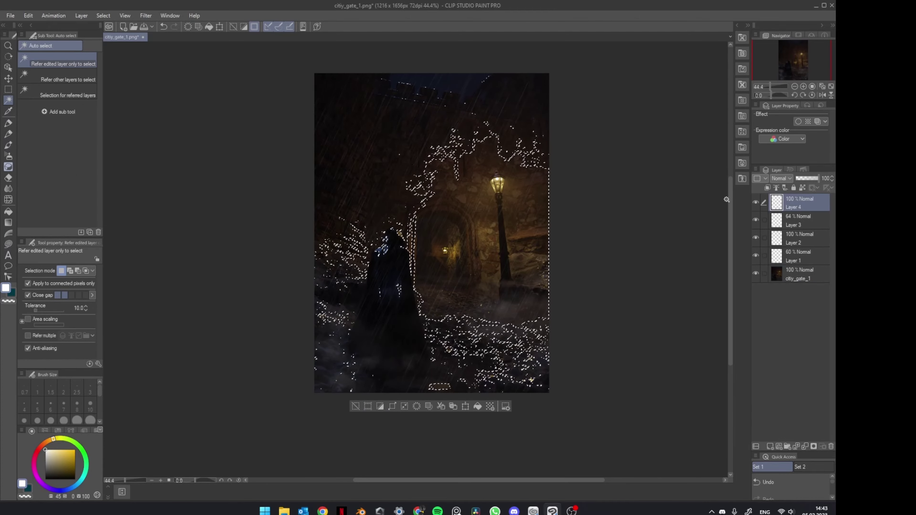
{"action": "left_click", "coordinate": [7, 166]}
{"action": "left_click", "coordinate": [355, 406]}
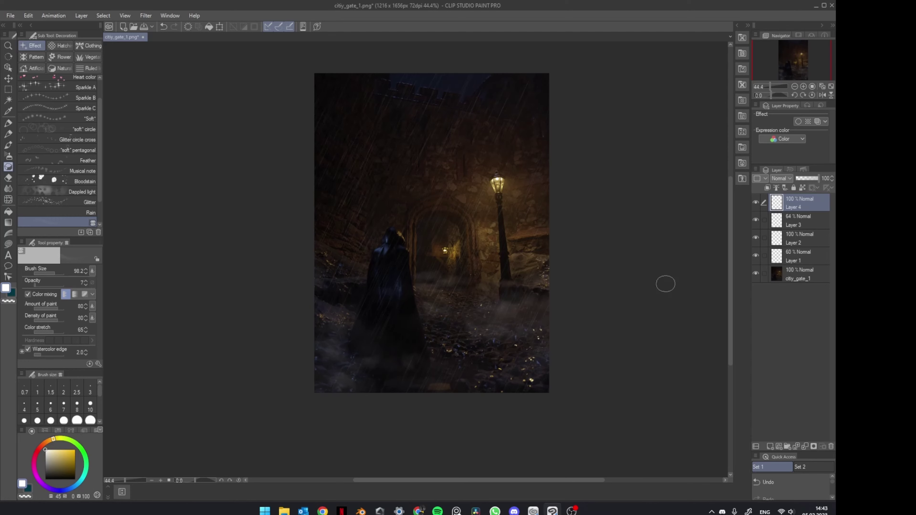
{"action": "scroll", "coordinate": [582, 334], "scroll_direction": "up", "scroll_amount": 1}
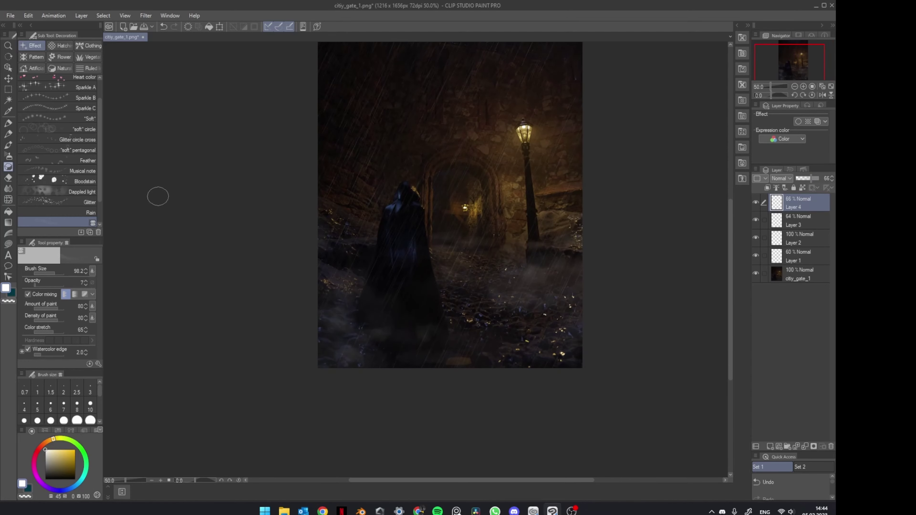
{"action": "key", "text": "alt+bracketleft"}
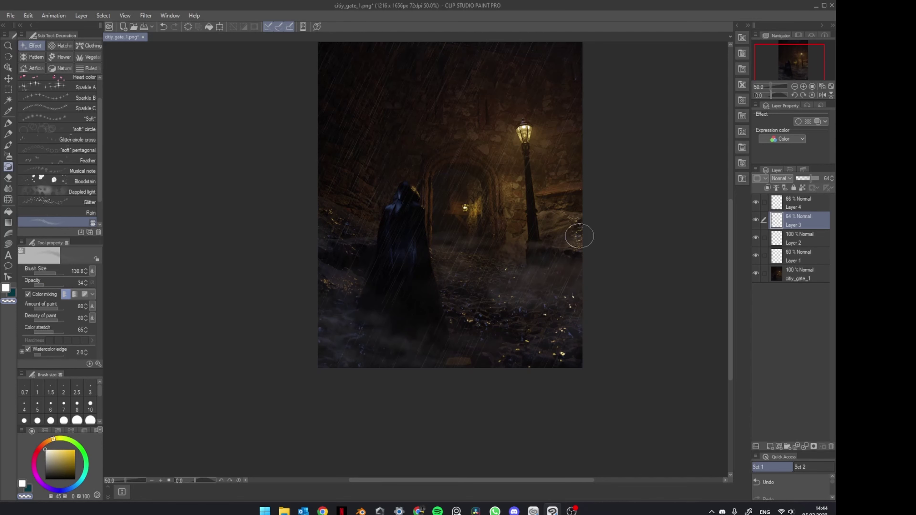
{"action": "key", "text": "alt+bracketleft"}
{"action": "key", "text": "alt+bracketleft"}
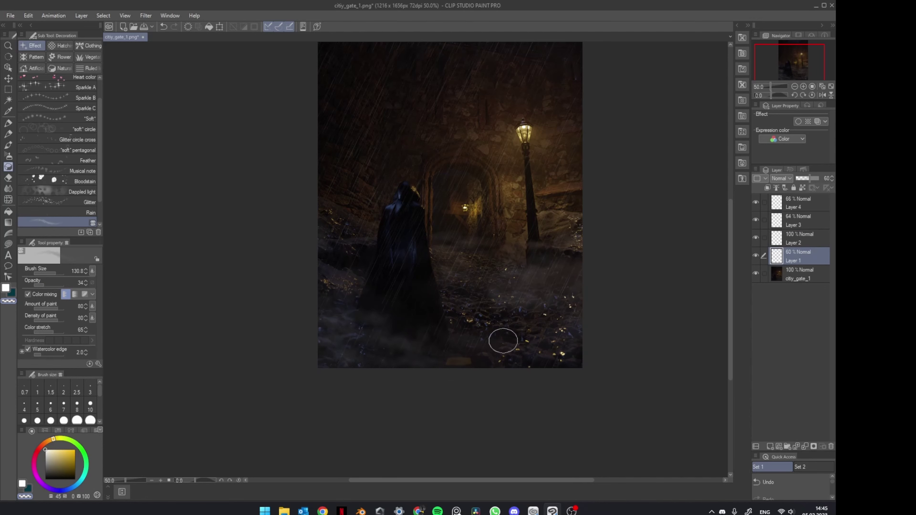
{"action": "middle_click_drag", "start_coordinate": [363, 194], "coordinate": [323, 253]}
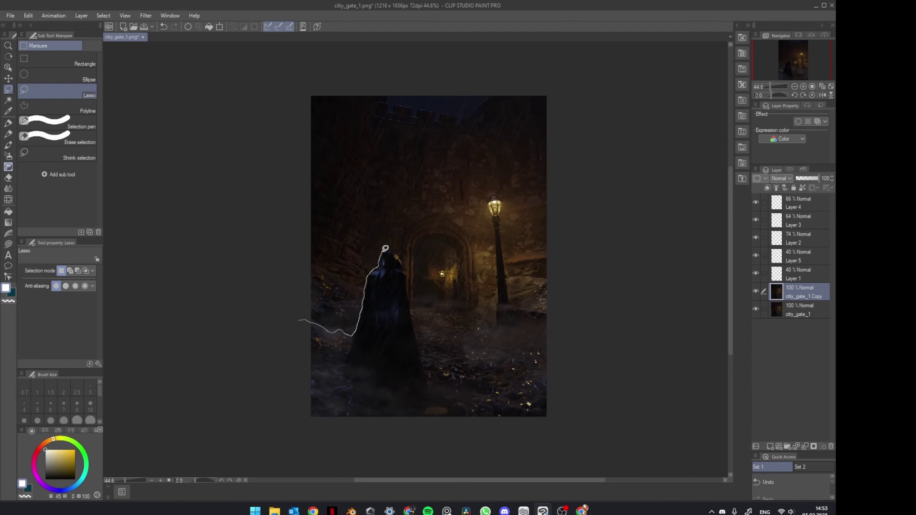
- Cut the cloaked figure and foreground out of the copy layer and Gaussian-blur it
{"action": "left_click_drag", "start_coordinate": [466, 329], "coordinate": [293, 350]}
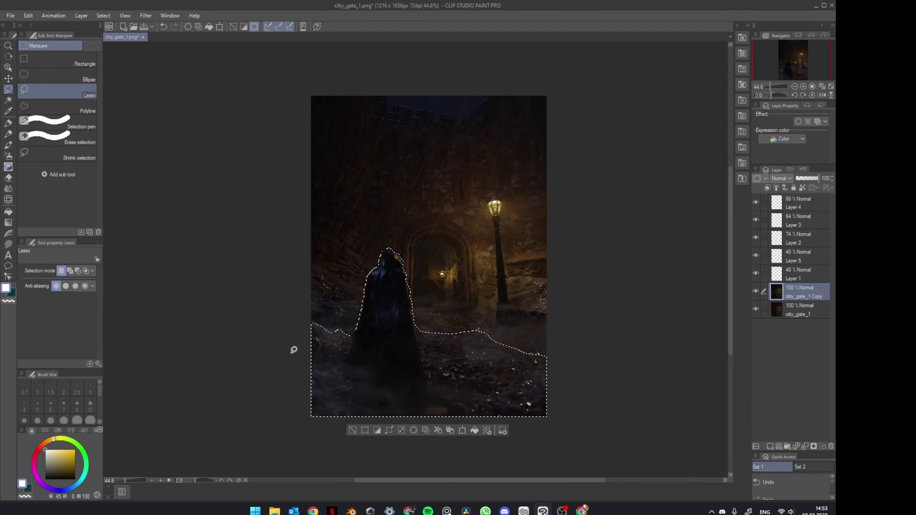
{"action": "left_click", "coordinate": [352, 432]}
{"action": "key", "text": "k"}
{"action": "left_click", "coordinate": [145, 15]}
{"action": "left_click", "coordinate": [238, 45]}
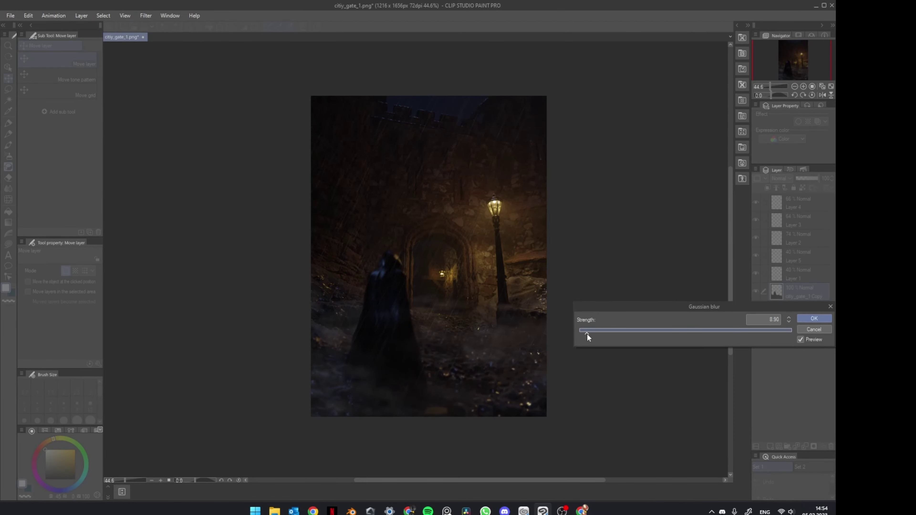
{"action": "left_click", "coordinate": [814, 319]}
- Soft-erase the cut-out's edge against the base image, then duplicate the base layer
{"action": "key", "text": "g"}
{"action": "left_click", "coordinate": [755, 309]}
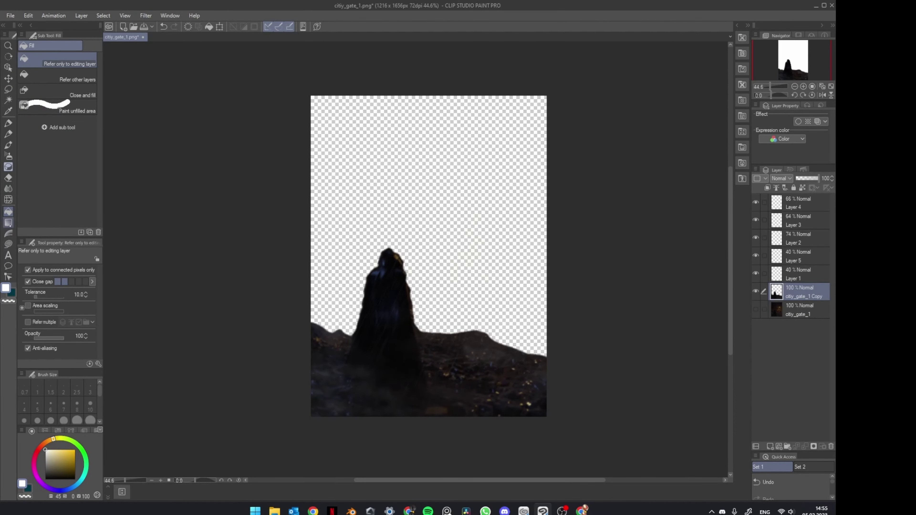
{"action": "key", "text": "g"}
{"action": "key", "text": "e"}
{"action": "left_click", "coordinate": [755, 309]}
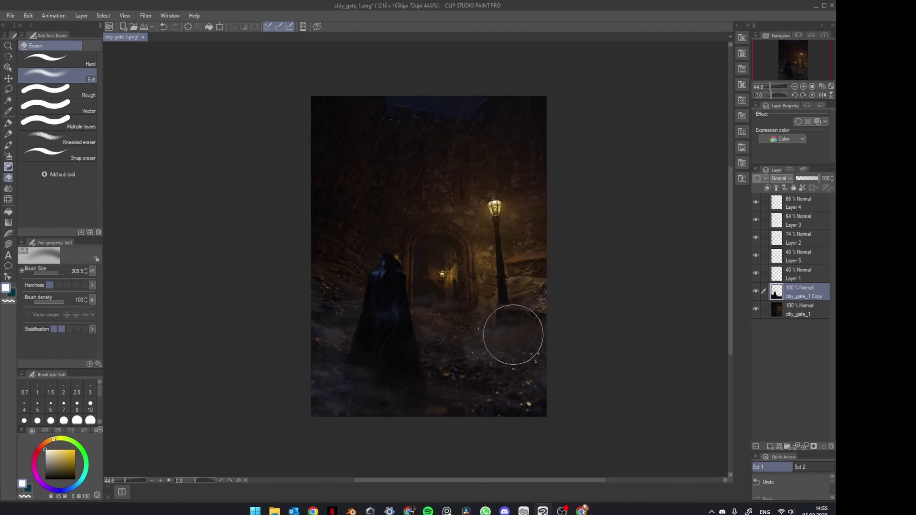
{"action": "left_click", "coordinate": [756, 292]}
{"action": "left_click", "coordinate": [756, 309]}
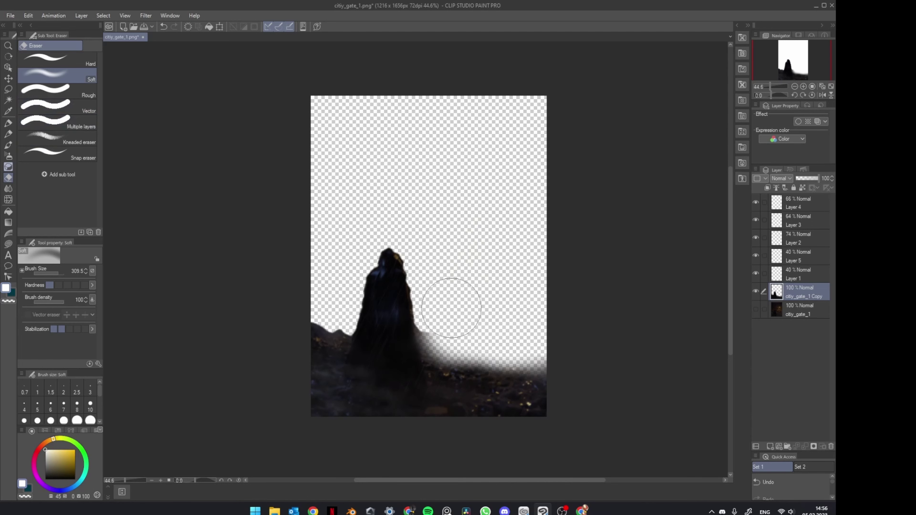
{"action": "left_click", "coordinate": [756, 309]}
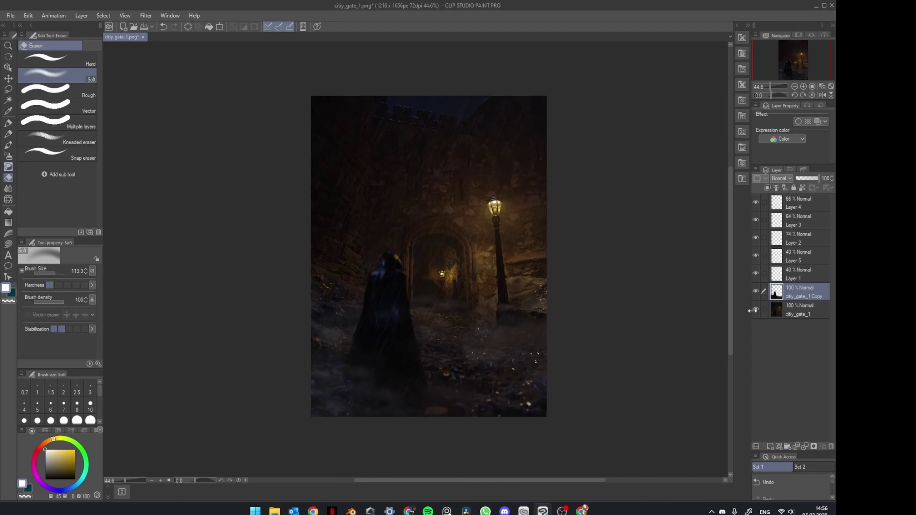
{"action": "right_click", "coordinate": [764, 290]}
{"action": "left_click", "coordinate": [775, 159]}
- Lasso the inner archway and airbrush edge shadows on the Darken layer at 62% opacity
{"action": "key", "text": "m"}
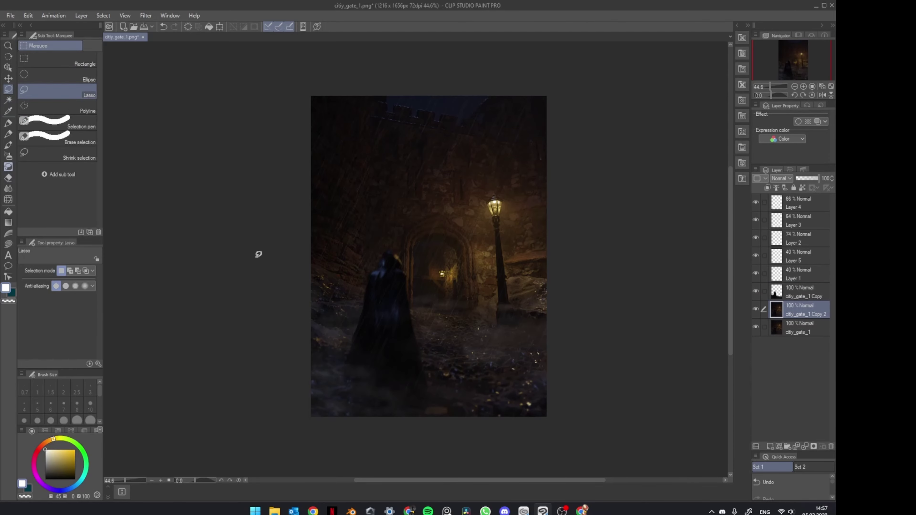
{"action": "scroll", "coordinate": [416, 305], "scroll_direction": "up", "scroll_amount": 4}
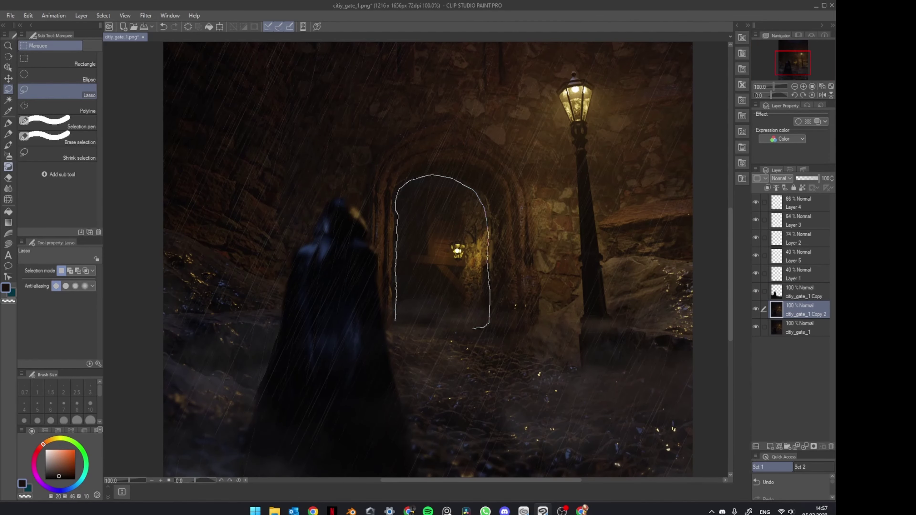
{"action": "left_click_drag", "start_coordinate": [393, 324], "coordinate": [394, 288]}
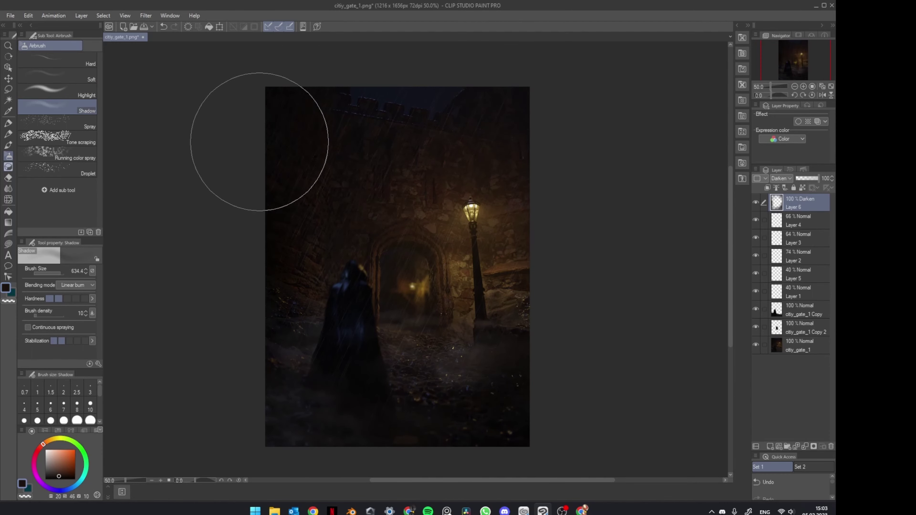
{"action": "left_click", "coordinate": [810, 178]}
{"action": "left_click_drag", "start_coordinate": [255, 331], "coordinate": [372, 341]}
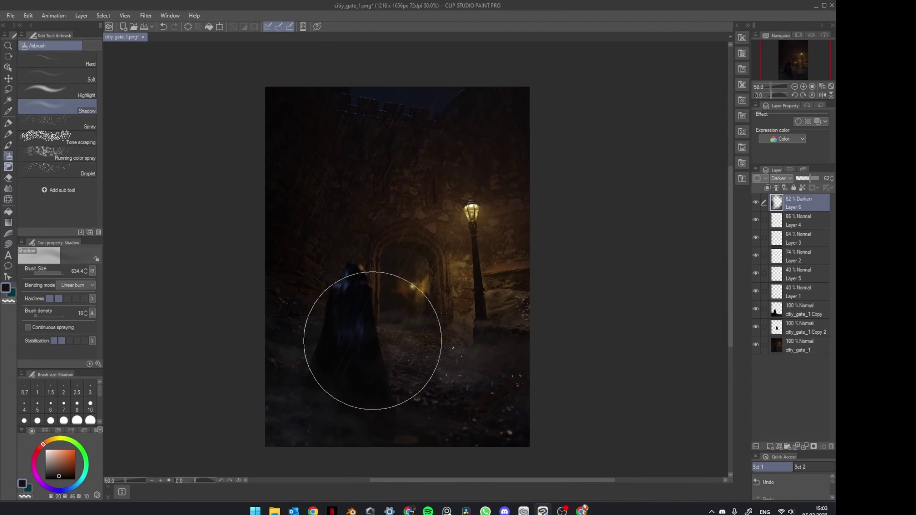
{"action": "key", "text": "bracketleft"}
{"action": "key", "text": "bracketleft"}
{"action": "key", "text": "bracketleft"}
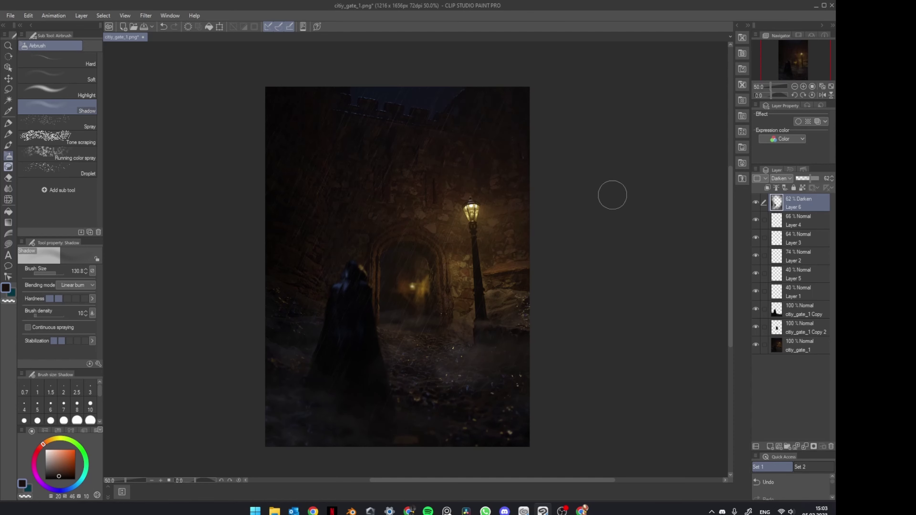
- Add a new highlight layer with a large warm-yellow soft airbrush
{"action": "key", "text": "ctrl+shift+n"}
{"action": "left_click", "coordinate": [57, 90]}
{"action": "key", "text": "x"}
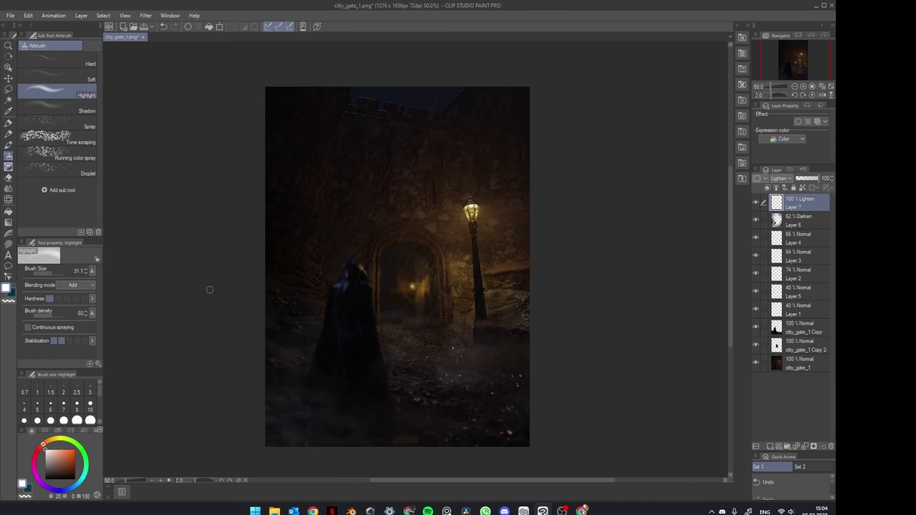
{"action": "left_click", "coordinate": [57, 76]}
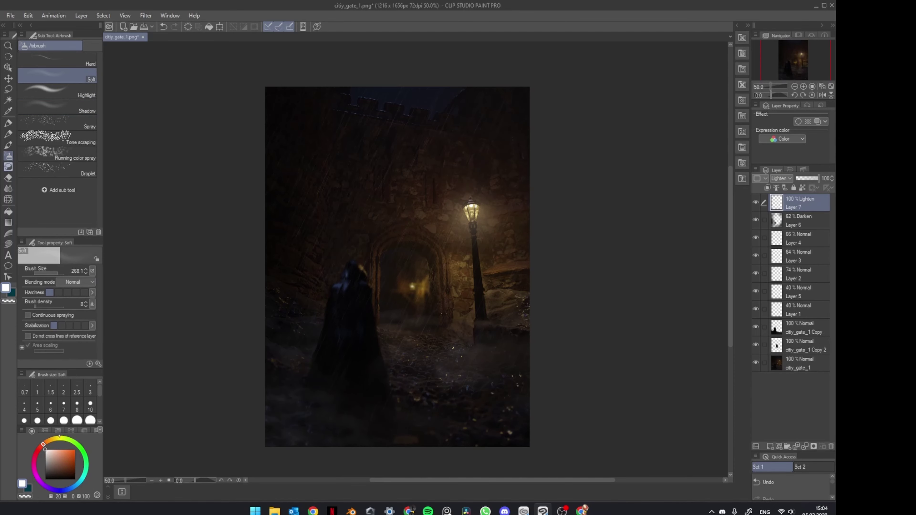
{"action": "left_click", "coordinate": [471, 211], "text": "alt"}
{"action": "key", "text": "bracketright"}
{"action": "key", "text": "bracketright"}
{"action": "key", "text": "bracketright"}
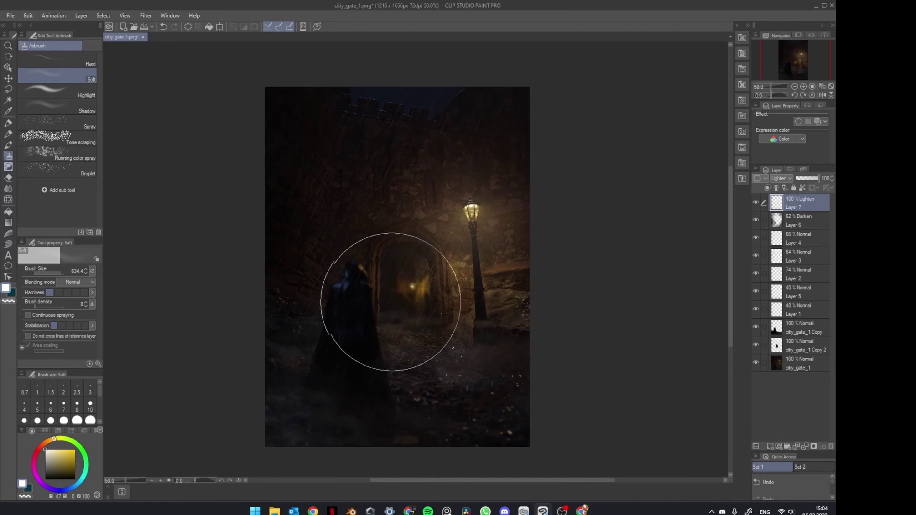
- Return to the Layer 6 shadow layer with the shadow airbrush
{"action": "key", "text": "alt+bracketleft"}
{"action": "left_click", "coordinate": [57, 107]}
{"action": "scroll", "coordinate": [404, 295], "scroll_direction": "up", "scroll_amount": 5}
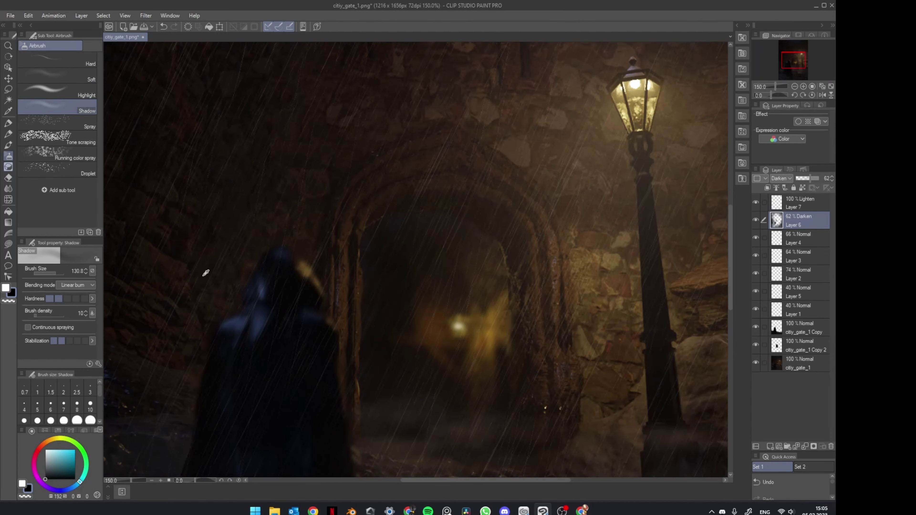
{"action": "scroll", "coordinate": [408, 300], "scroll_direction": "down", "scroll_amount": 5}
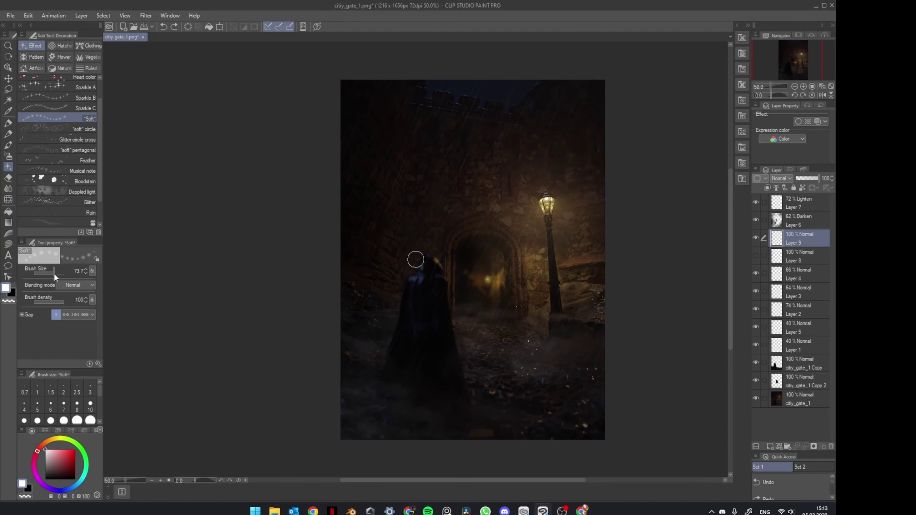
- Paint a soft white glow around the lamp on the new layer
{"action": "left_click_drag", "start_coordinate": [497, 327], "coordinate": [573, 209]}
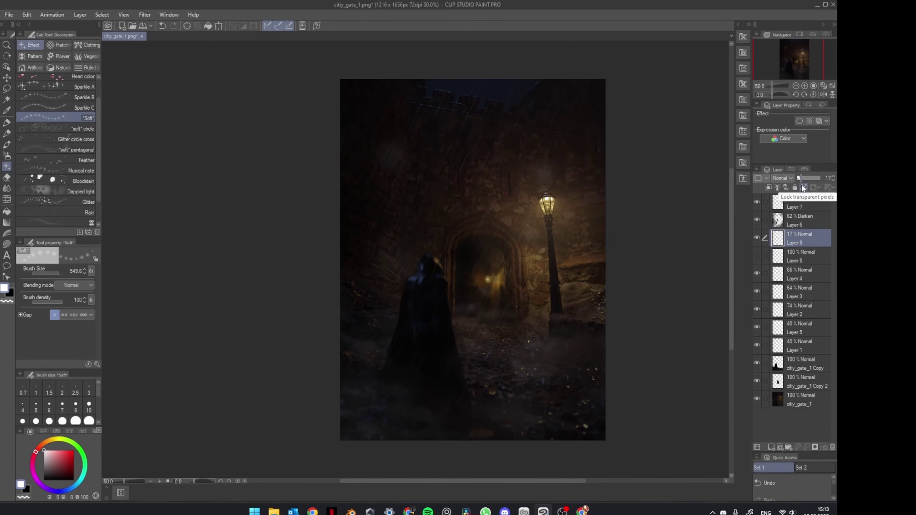